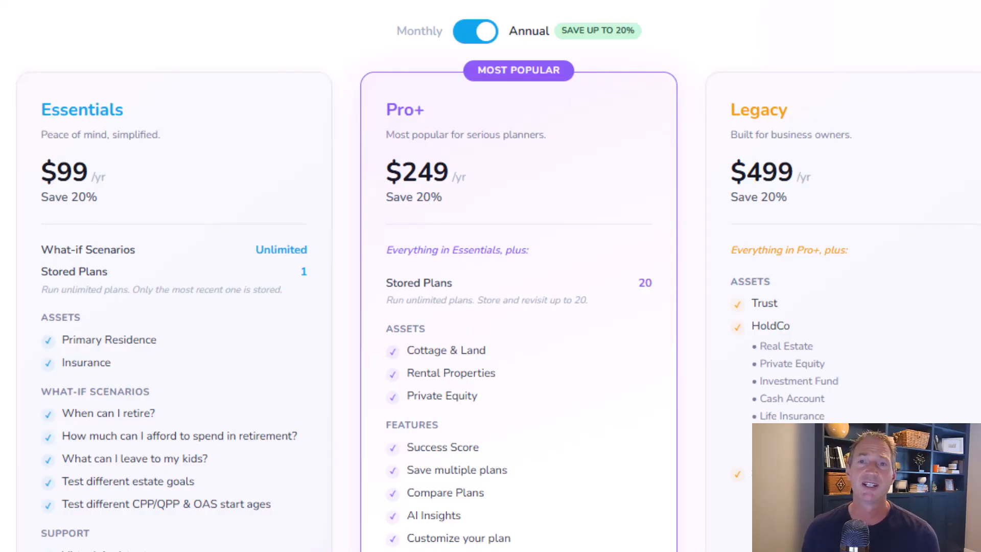
# - Switch the pricing plans display to monthly billing and scroll through the plan features
pyautogui.click(465, 31)
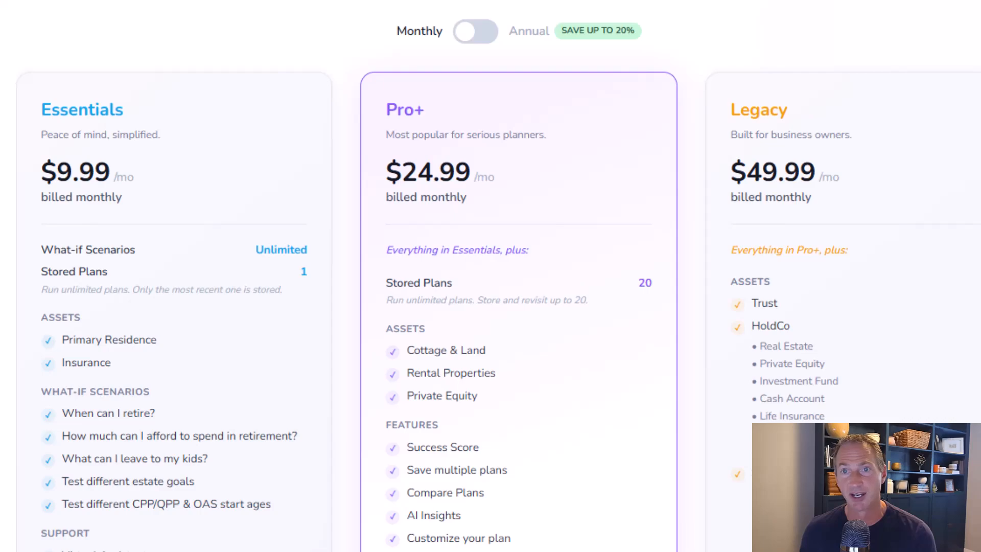
pyautogui.scroll(-2, 491, 276)
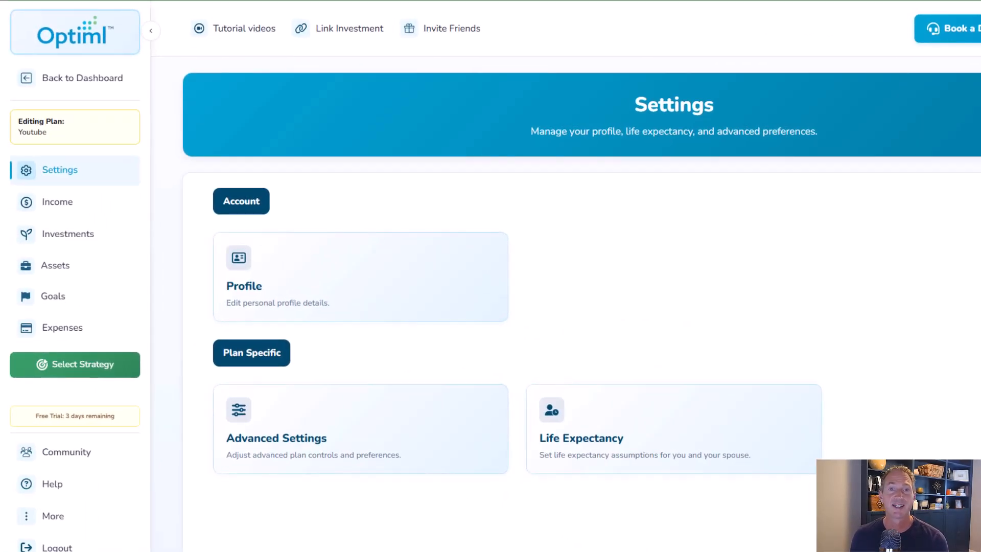
# - Open the Profile settings and review the primary person's region, account and demographic details
pyautogui.click(263, 276)
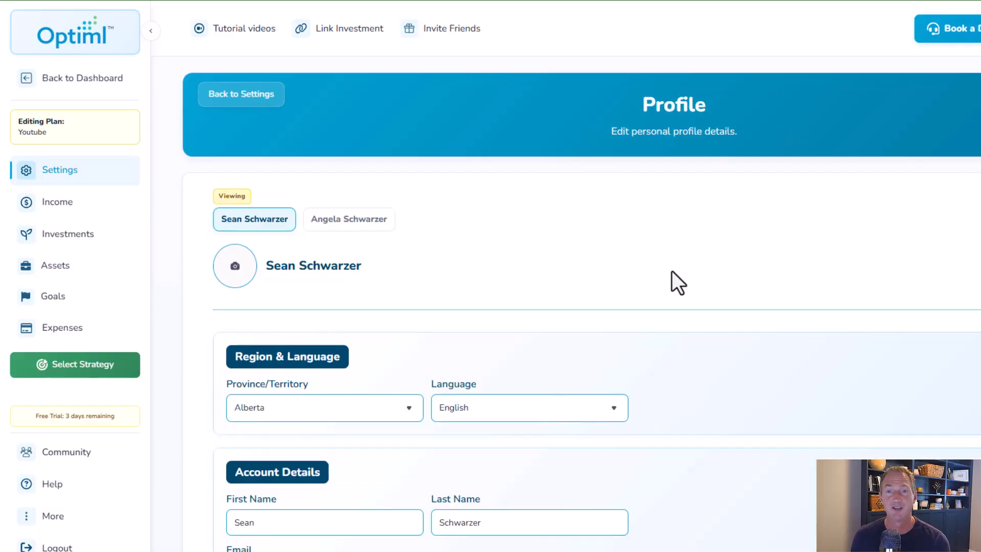
pyautogui.scroll(-2, 680, 286)
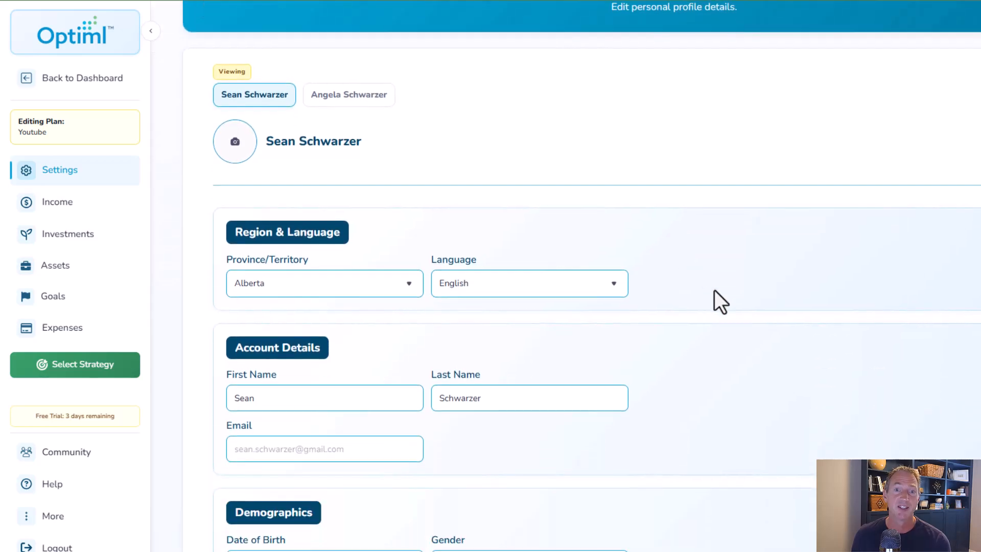
pyautogui.scroll(-1, 793, 298)
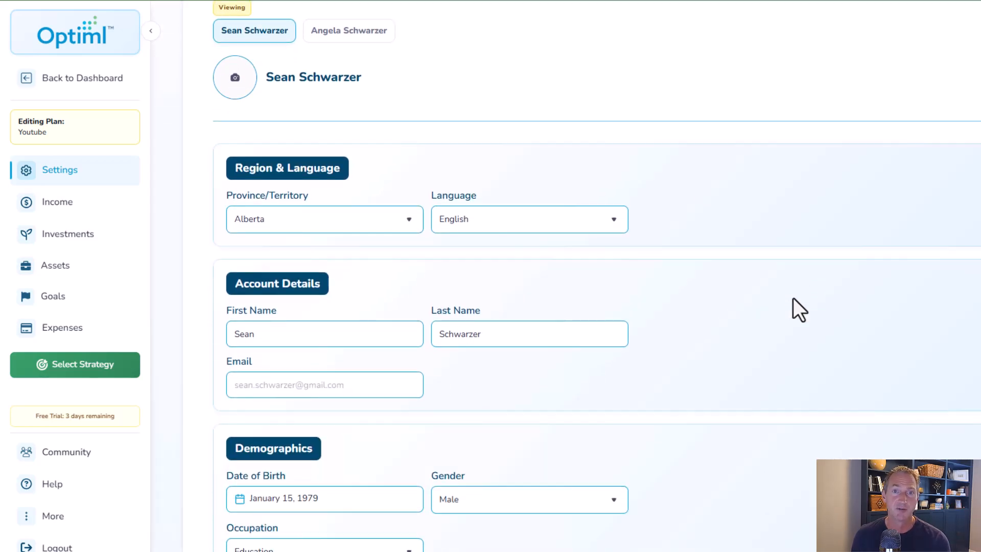
pyautogui.scroll(-2, 793, 298)
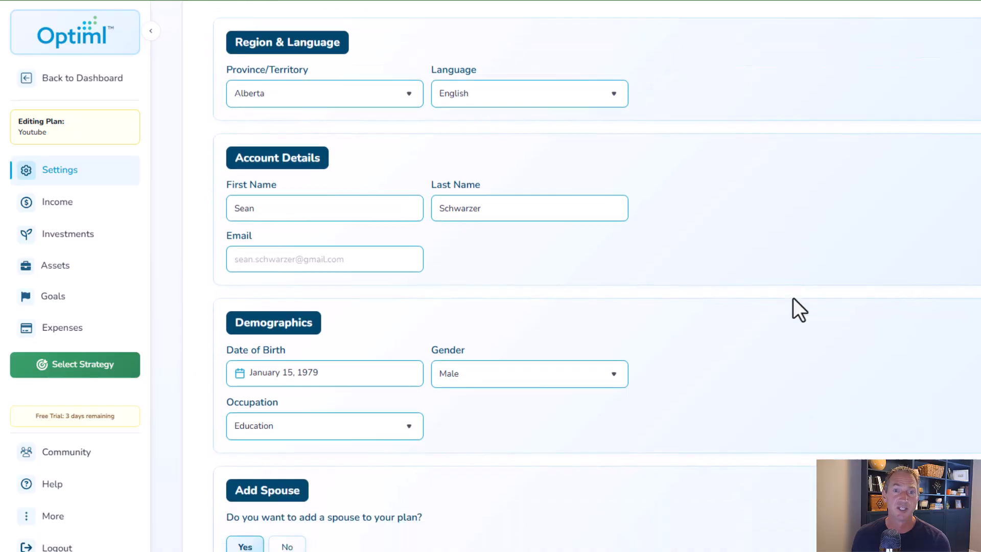
pyautogui.scroll(-1, 793, 297)
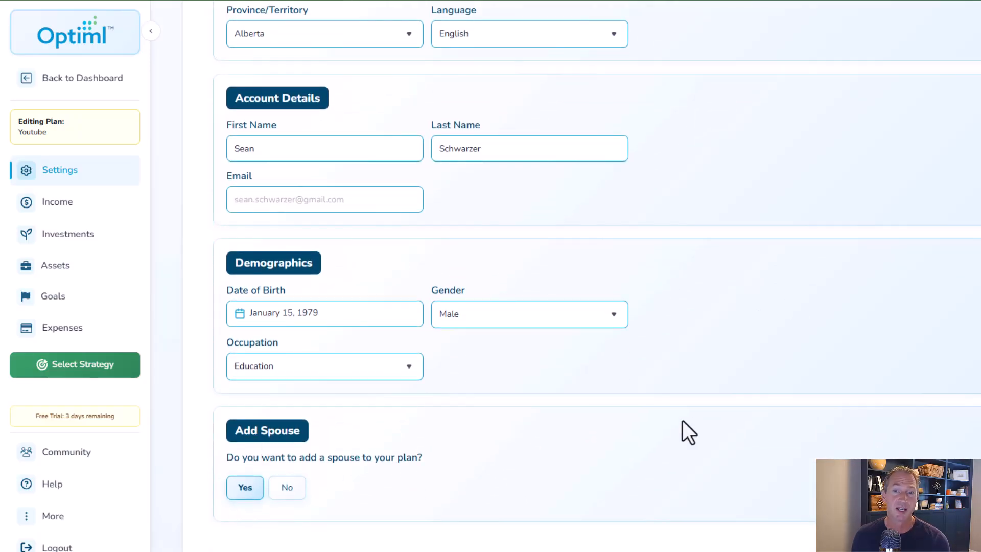
pyautogui.scroll(2, 694, 418)
pyautogui.scroll(4, 694, 418)
# - Review the spouse's profile details, then return to Settings
pyautogui.click(360, 221)
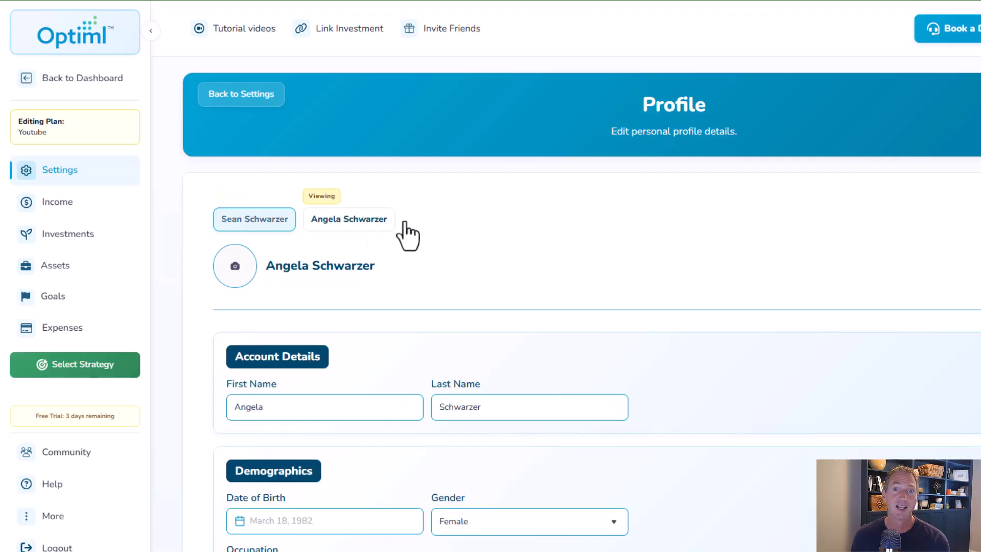
pyautogui.scroll(-1, 754, 277)
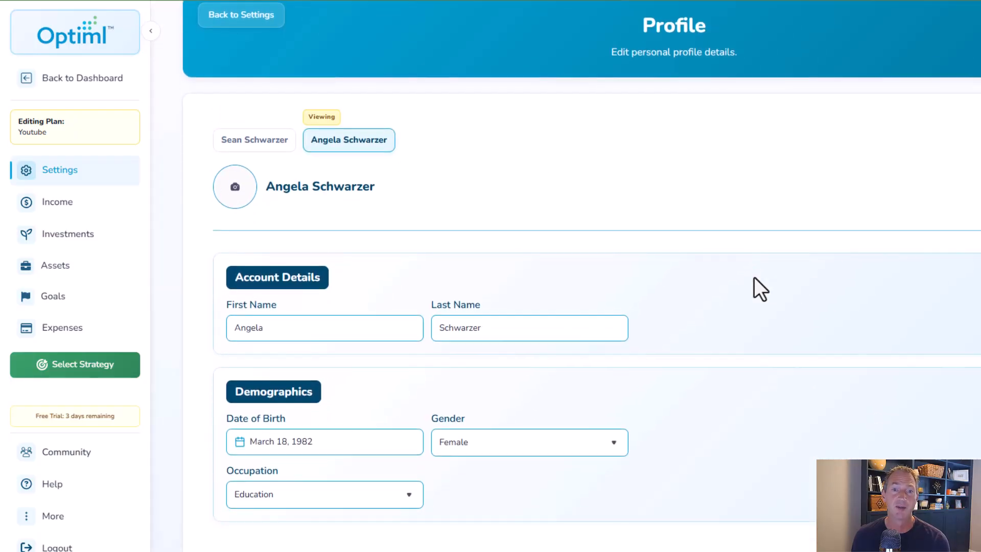
pyautogui.click(225, 14)
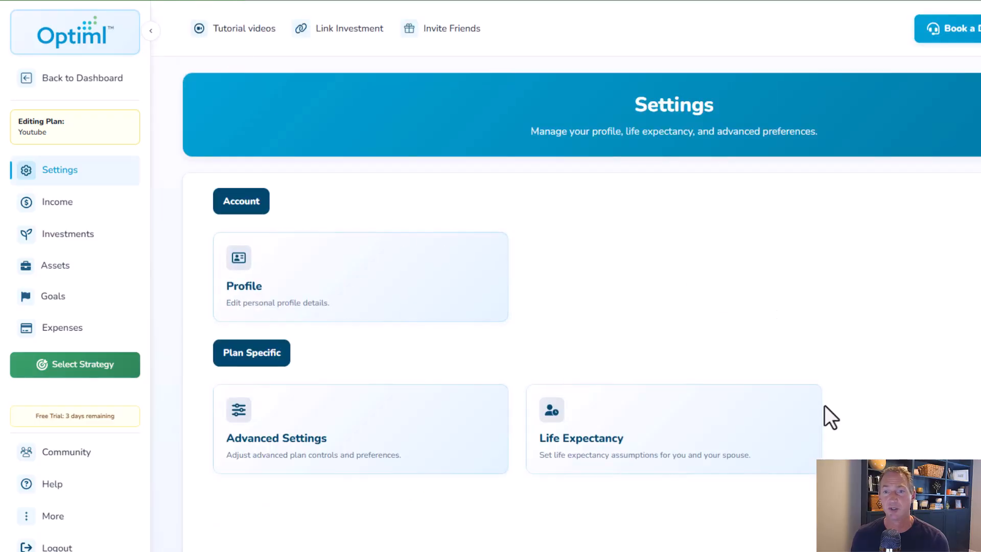
# - Open Consumer Price Index under Advanced Settings and set a custom CPI rate of 2.5%
pyautogui.click(259, 420)
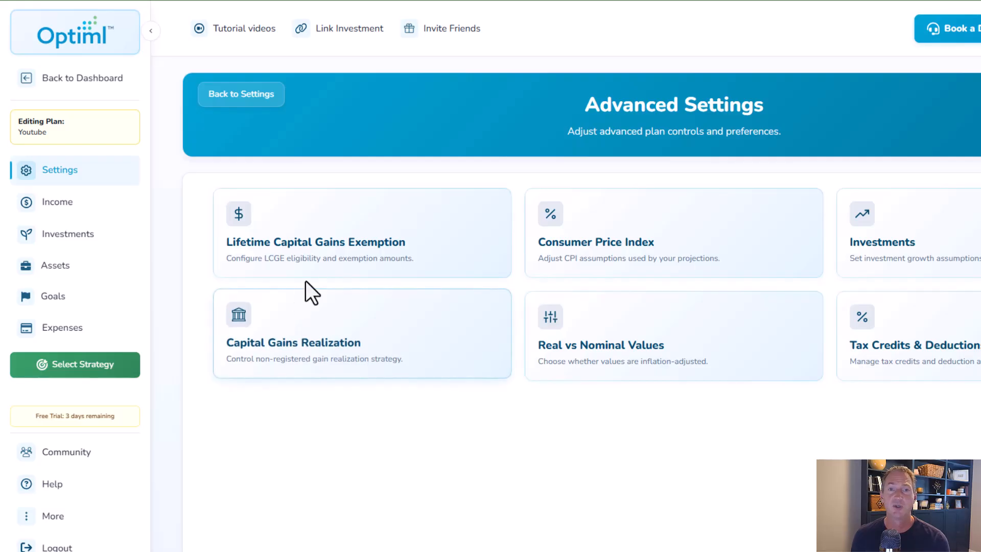
pyautogui.click(663, 257)
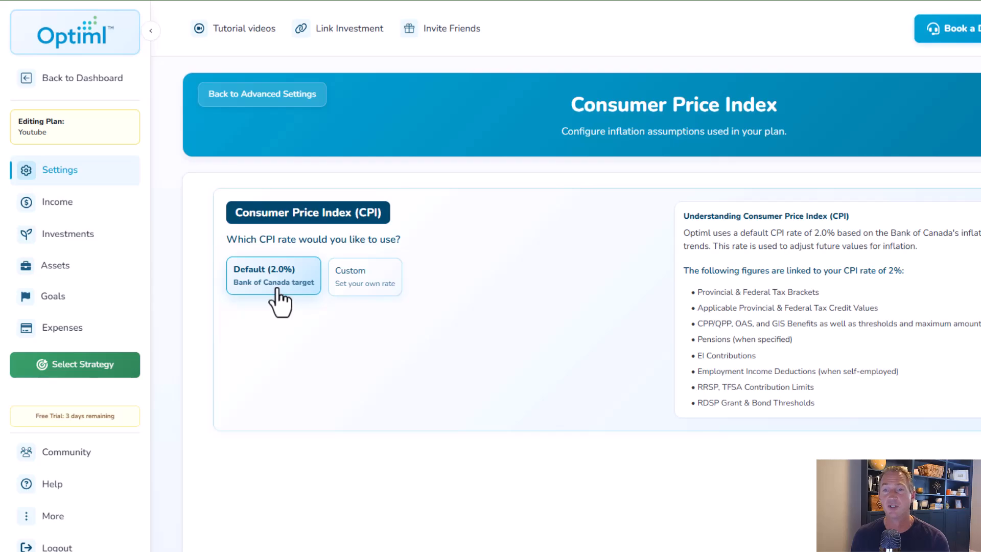
pyautogui.click(345, 284)
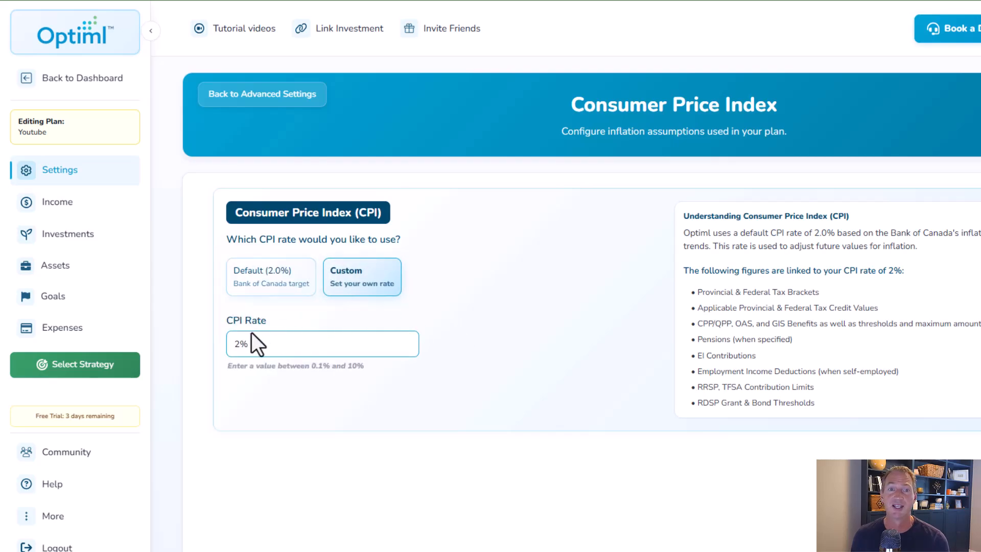
pyautogui.click(237, 347)
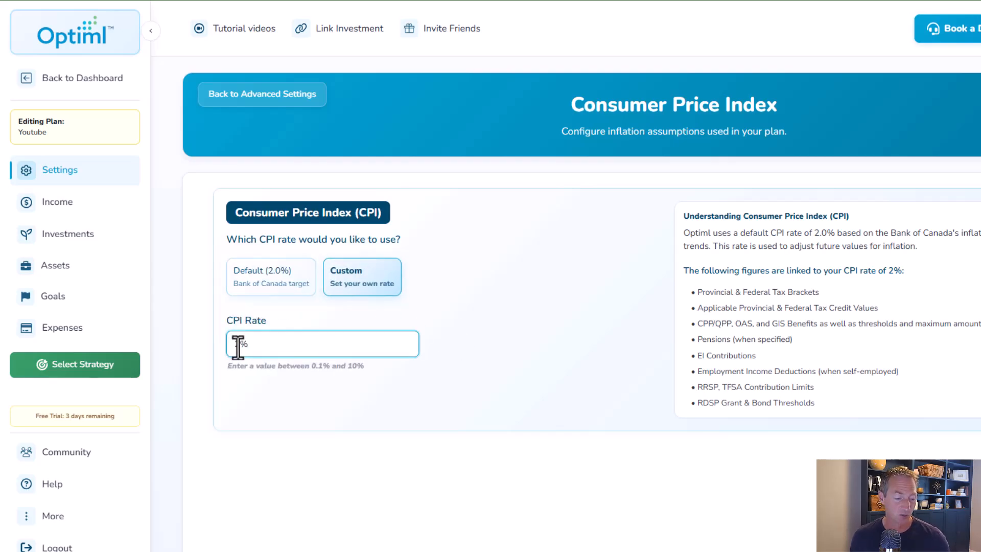
pyautogui.write('.')
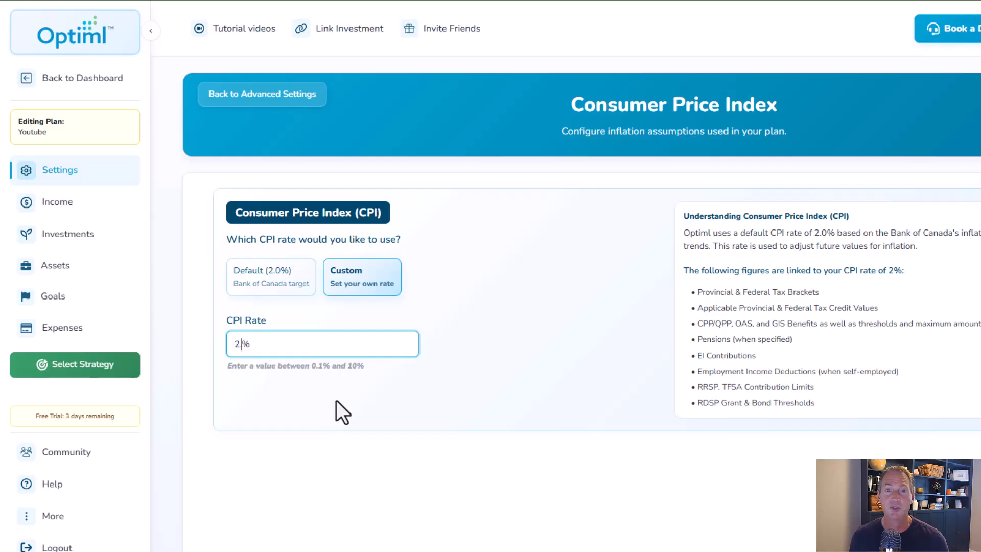
pyautogui.write('5')
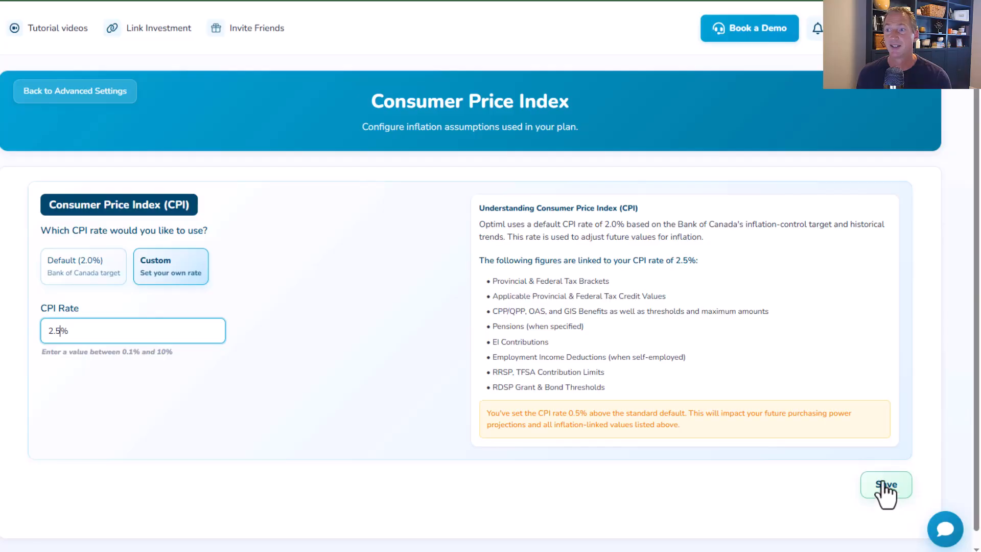
# - Save the CPI rate, step through the impact notices, and choose to continue updating
pyautogui.click(885, 486)
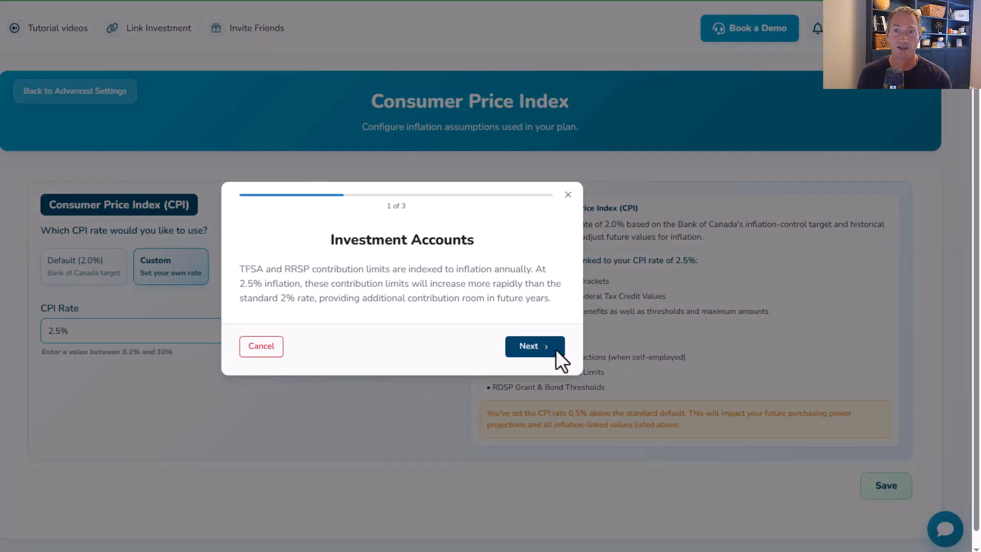
pyautogui.click(530, 351)
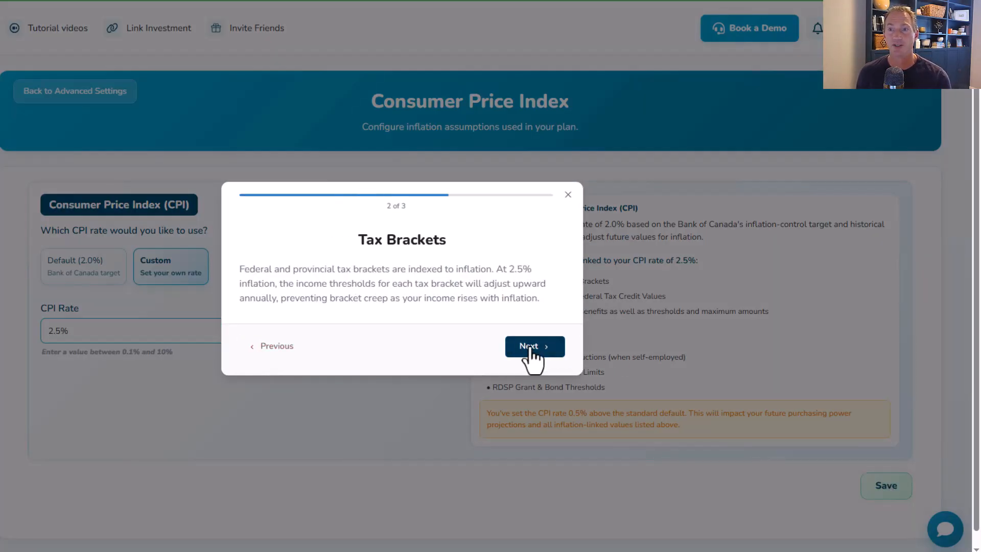
pyautogui.click(531, 351)
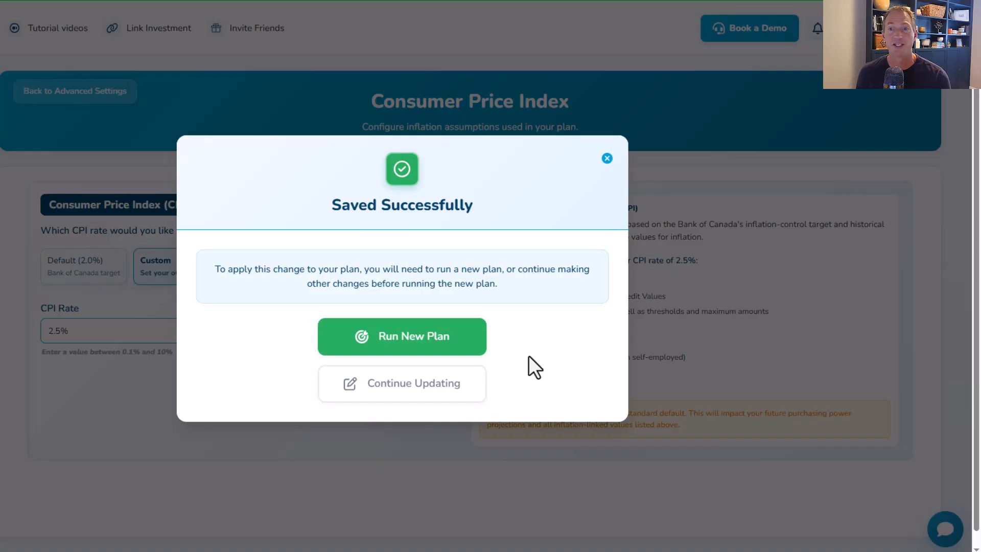
pyautogui.click(421, 398)
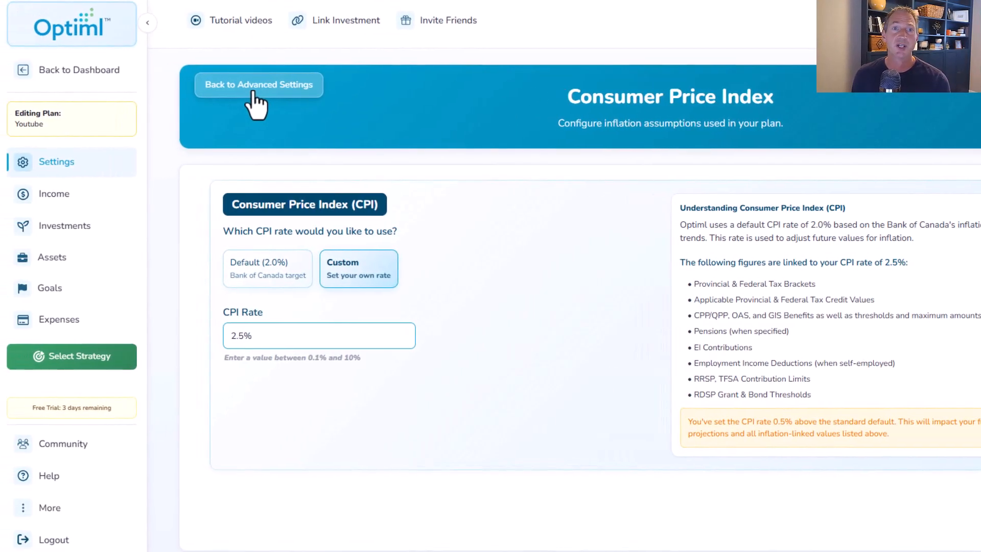
# - Open Real vs Nominal Values, select Real display, and return to Advanced Settings
pyautogui.click(254, 92)
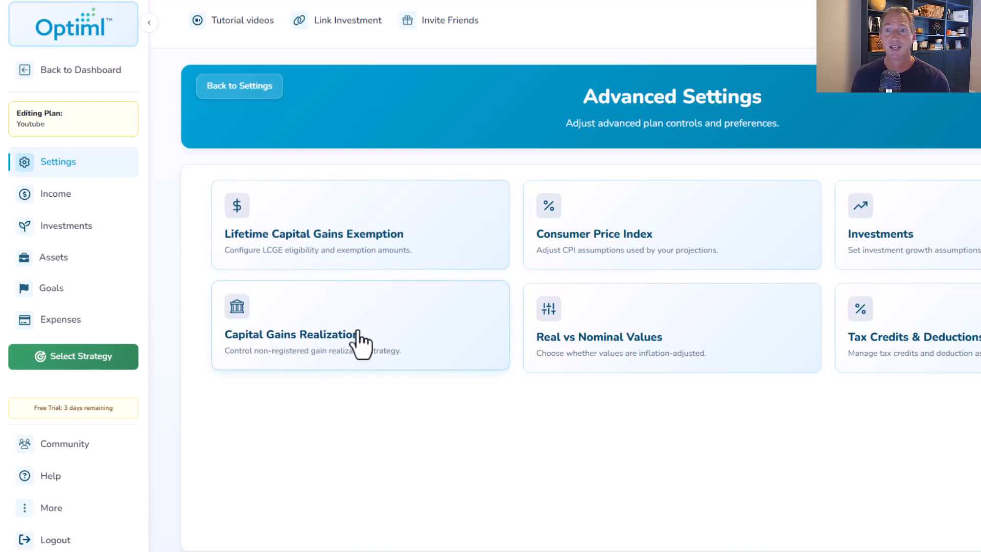
pyautogui.click(630, 344)
pyautogui.click(301, 260)
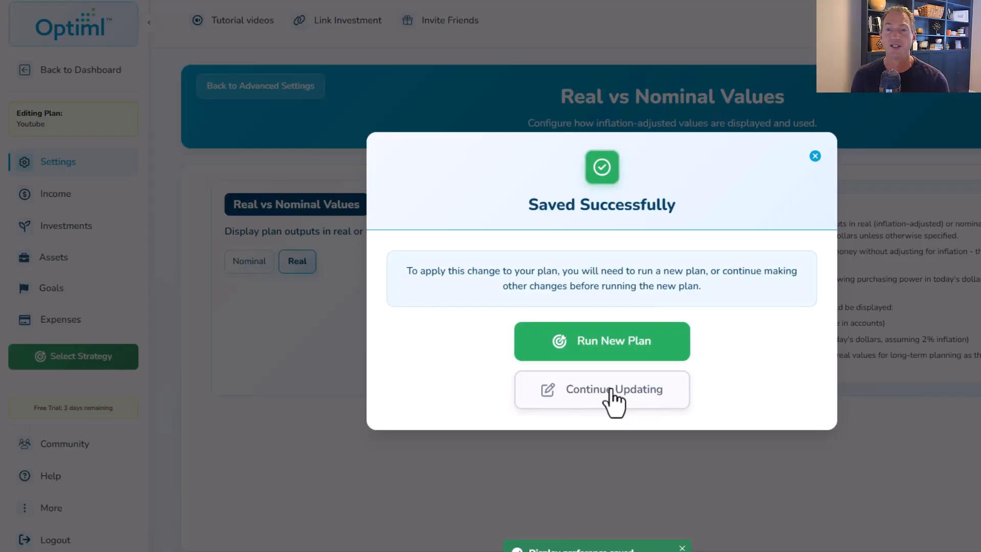
pyautogui.click(613, 396)
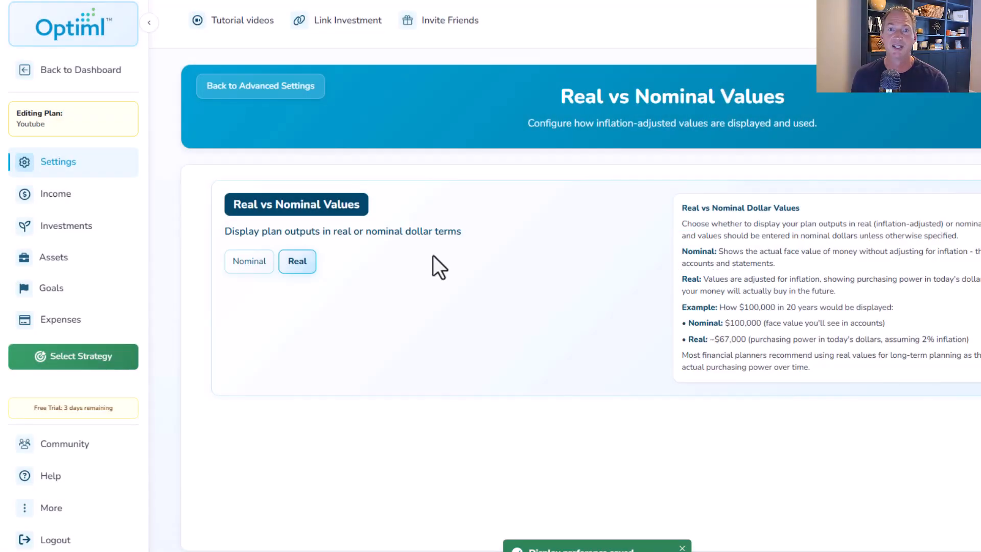
pyautogui.click(247, 91)
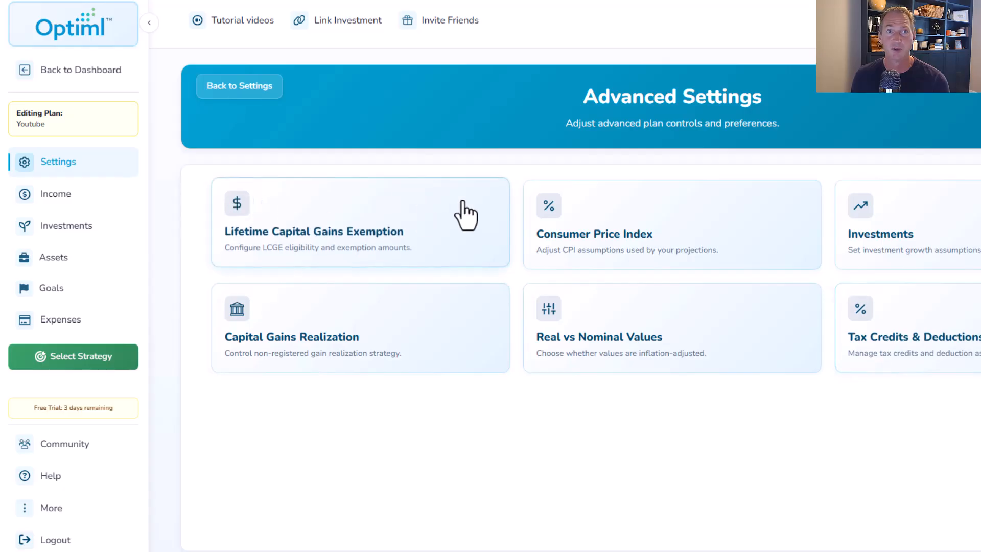
# - Open the Employment income section and review the income, retirement timing and editable salary projections
pyautogui.click(54, 195)
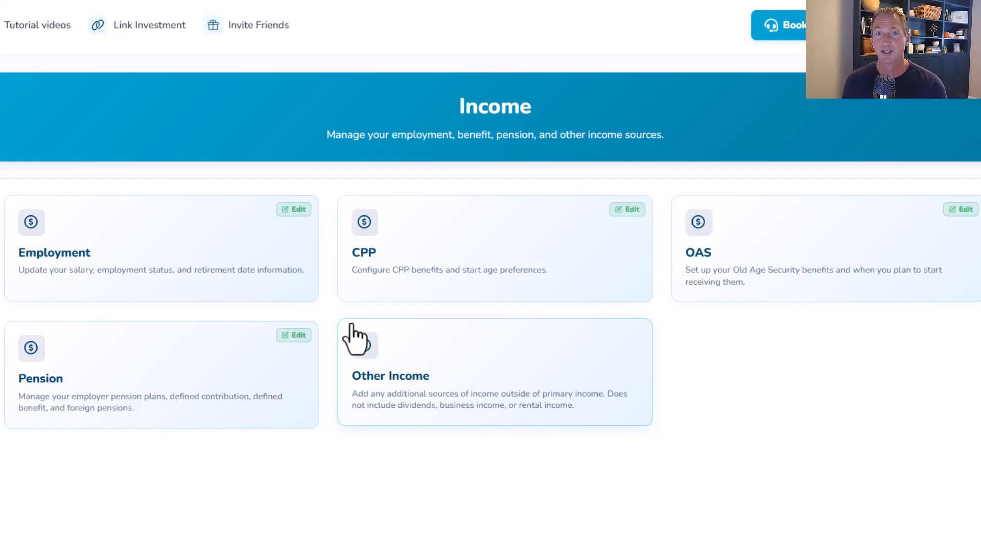
pyautogui.click(131, 246)
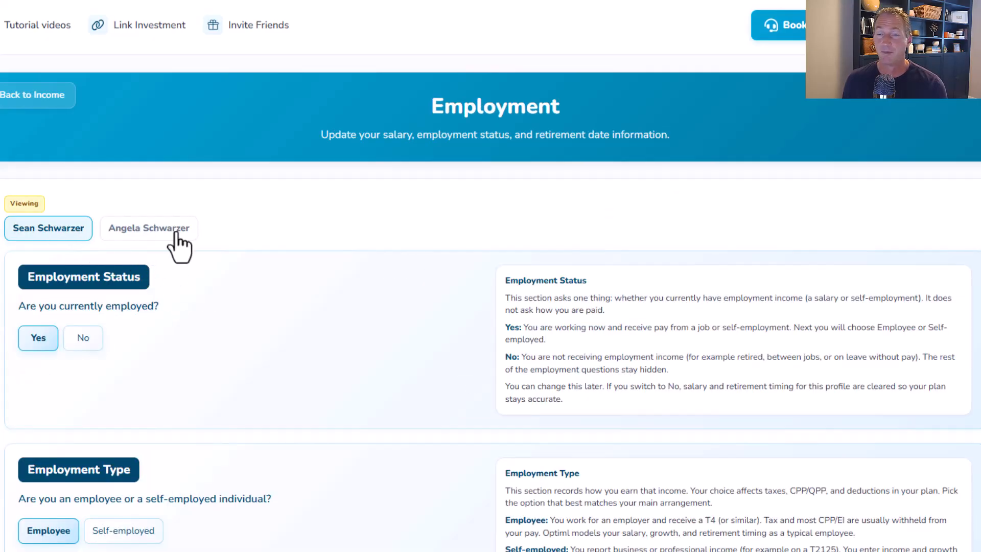
pyautogui.scroll(-2, 53, 307)
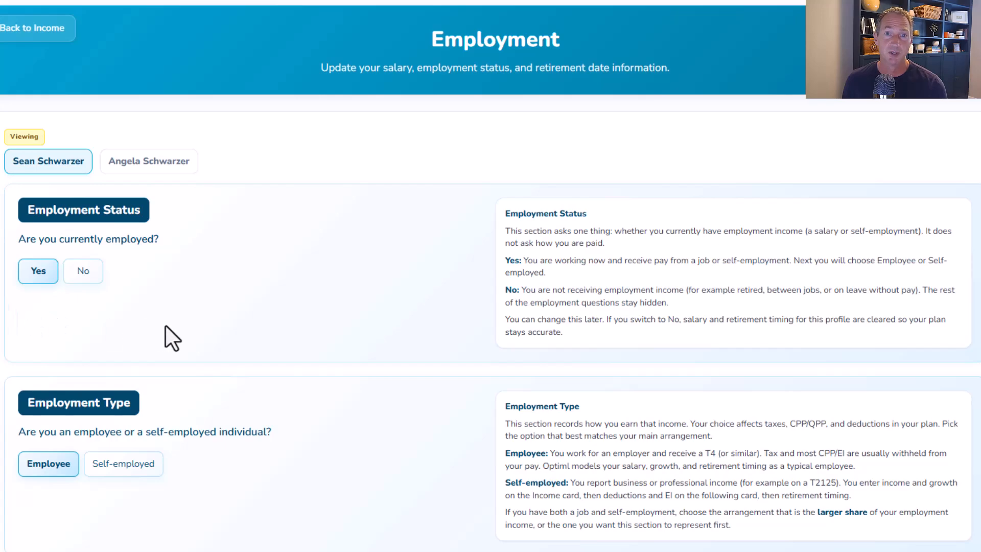
pyautogui.scroll(-4, 165, 326)
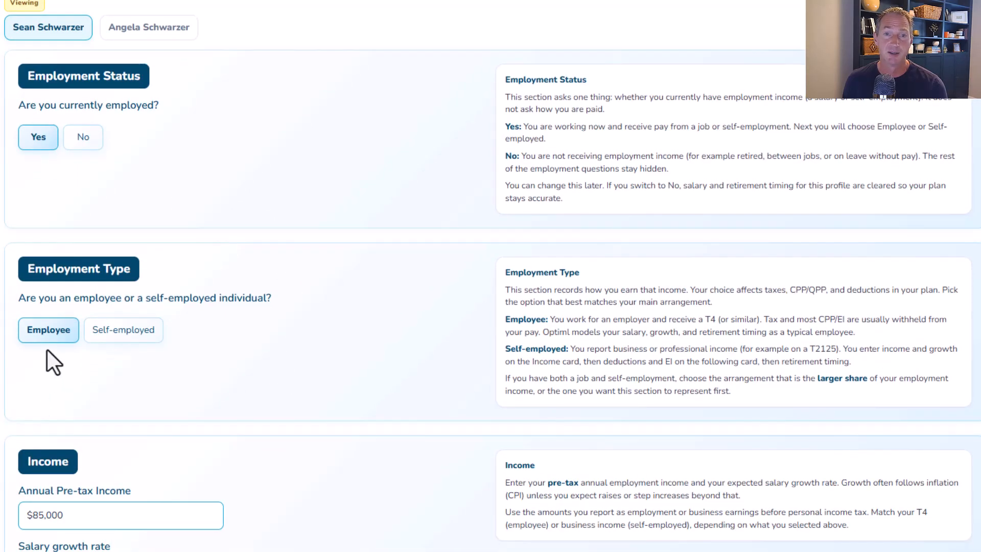
pyautogui.scroll(-6, 339, 397)
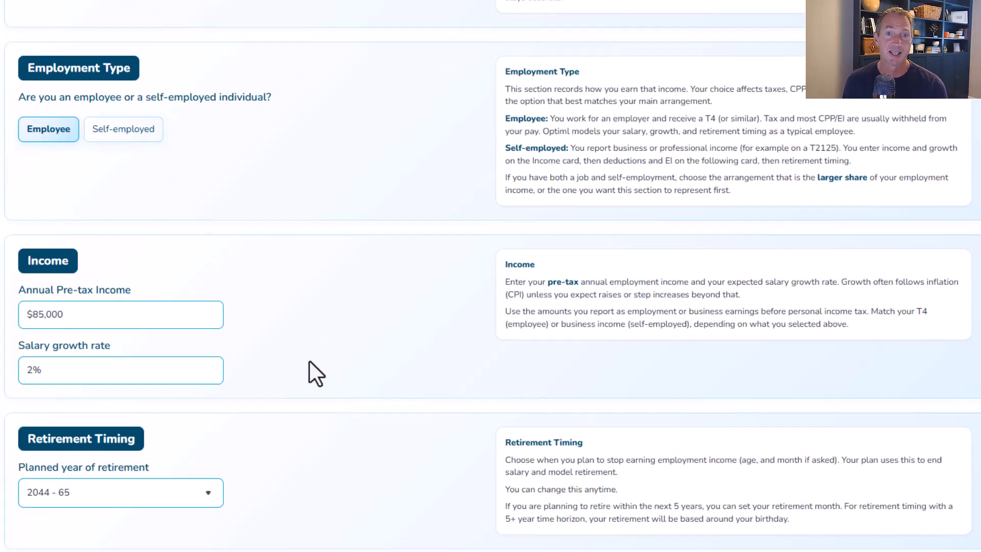
pyautogui.scroll(-2, 270, 378)
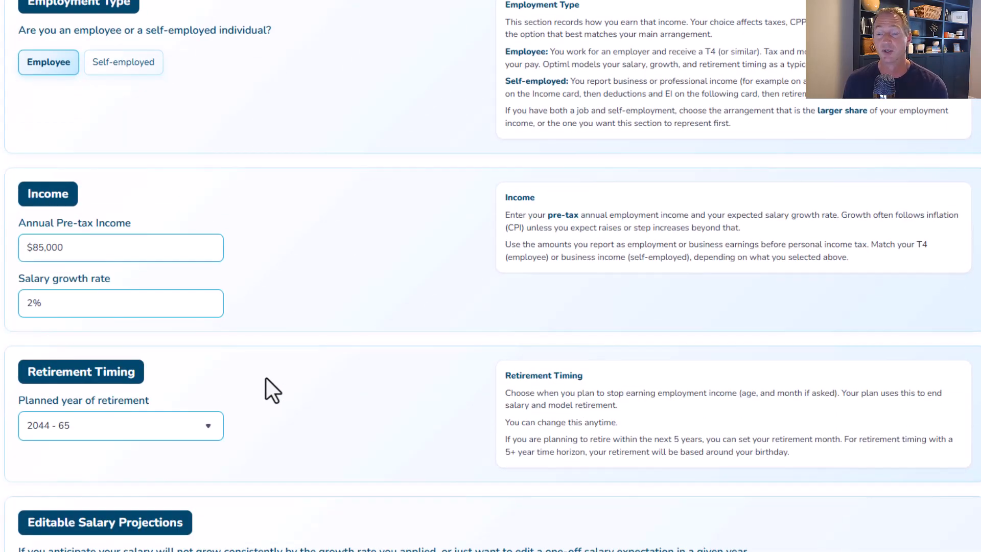
pyautogui.scroll(-2, 270, 365)
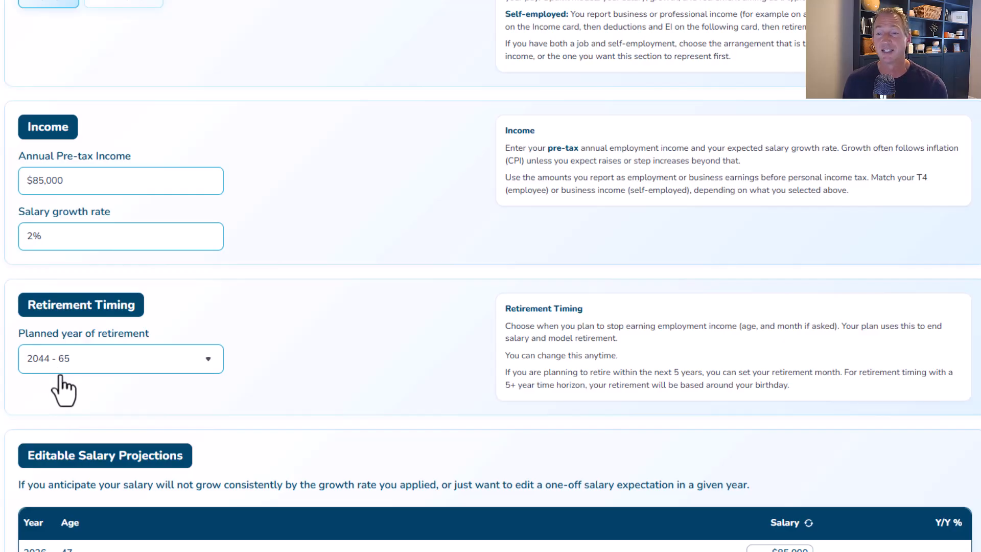
pyautogui.scroll(-5, 211, 376)
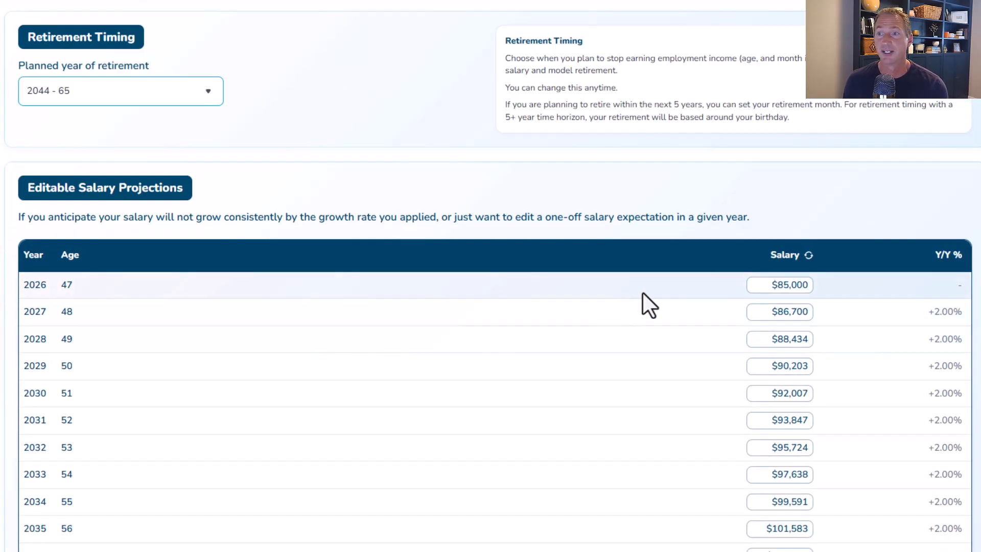
pyautogui.scroll(-5, 743, 343)
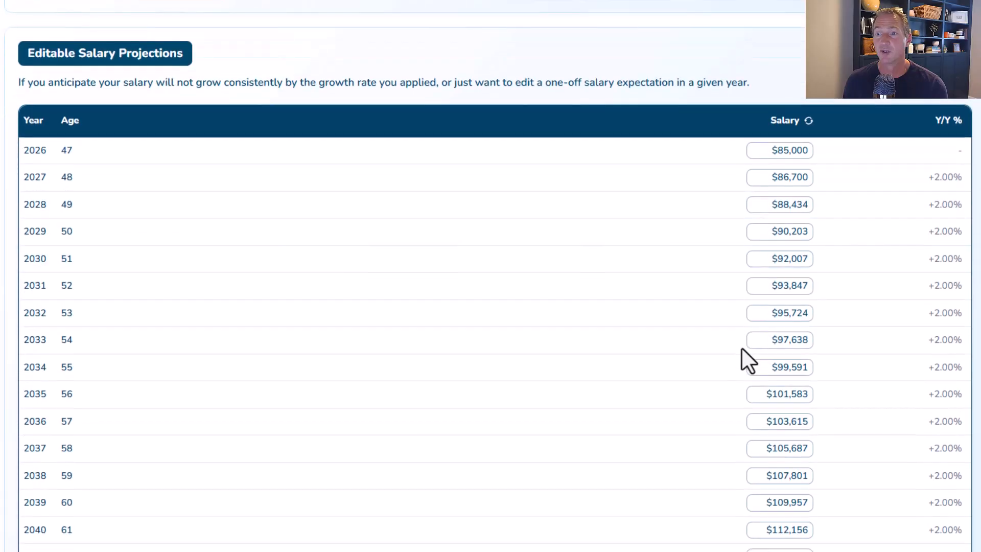
pyautogui.scroll(-1, 742, 358)
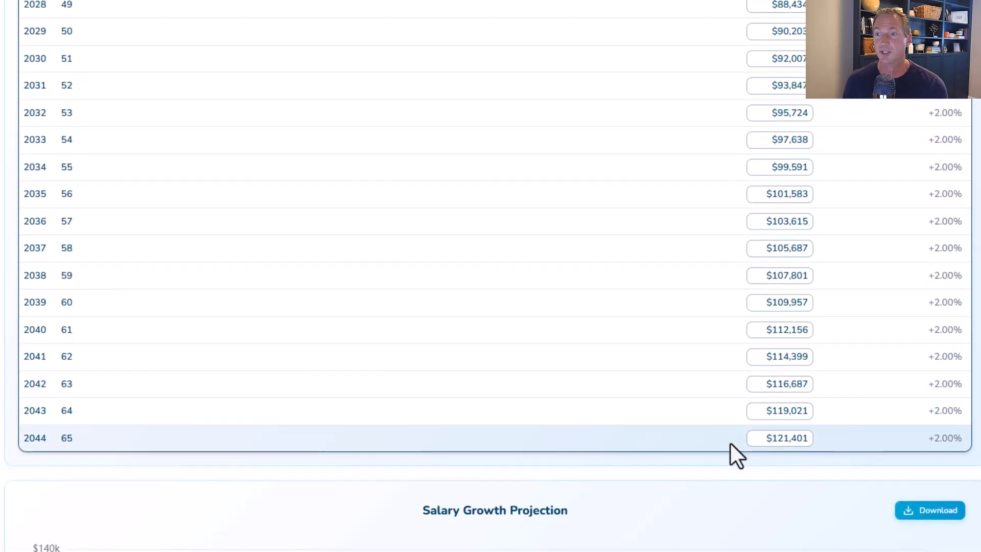
pyautogui.scroll(-4, 731, 452)
pyautogui.scroll(10, 698, 425)
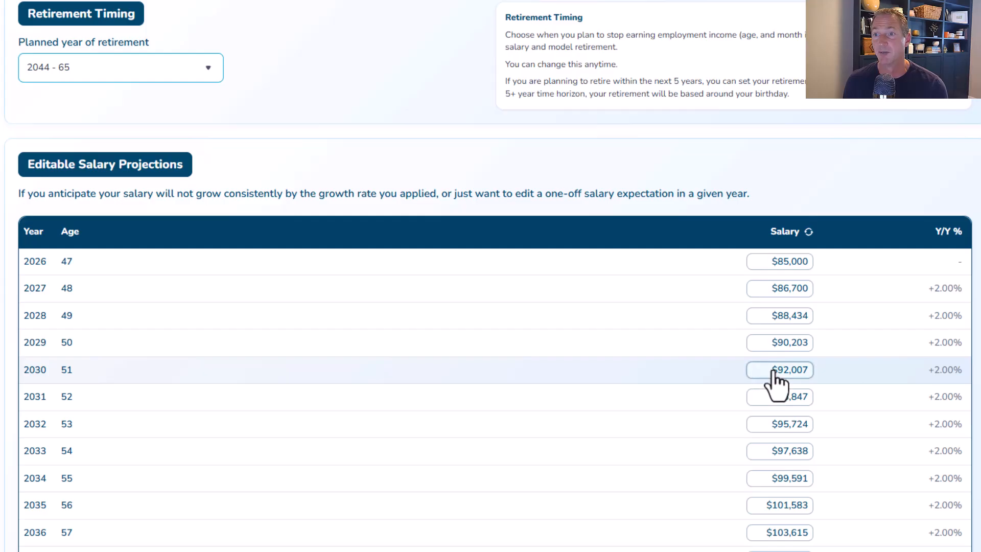
# - Set the 2030 salary projection to $95,000
pyautogui.click(808, 373)
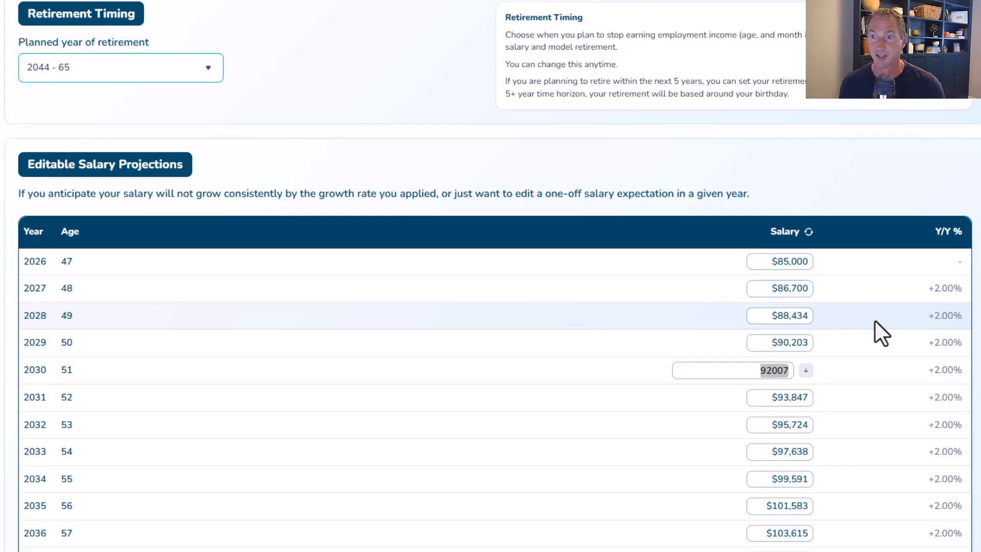
pyautogui.write('95000')
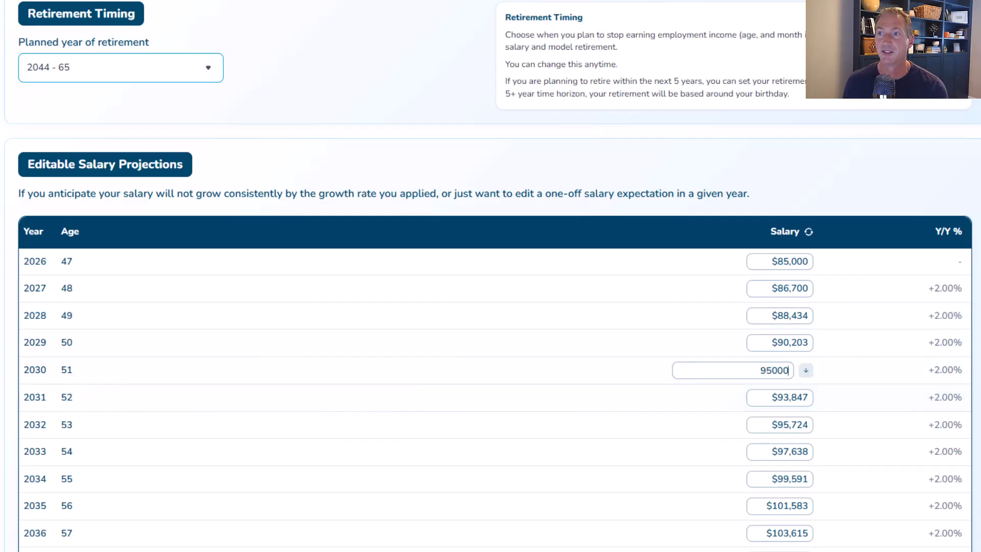
pyautogui.scroll(-10, 789, 421)
pyautogui.scroll(13, 789, 422)
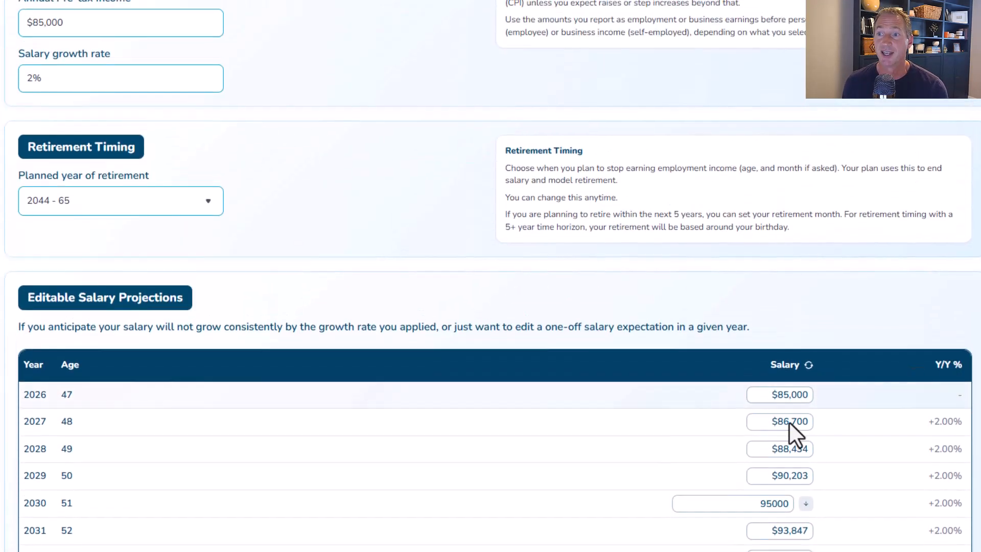
pyautogui.click(789, 421)
# - Switch to the spouse's employment profile and review her income, retirement timing and salary projections
pyautogui.scroll(10, 712, 309)
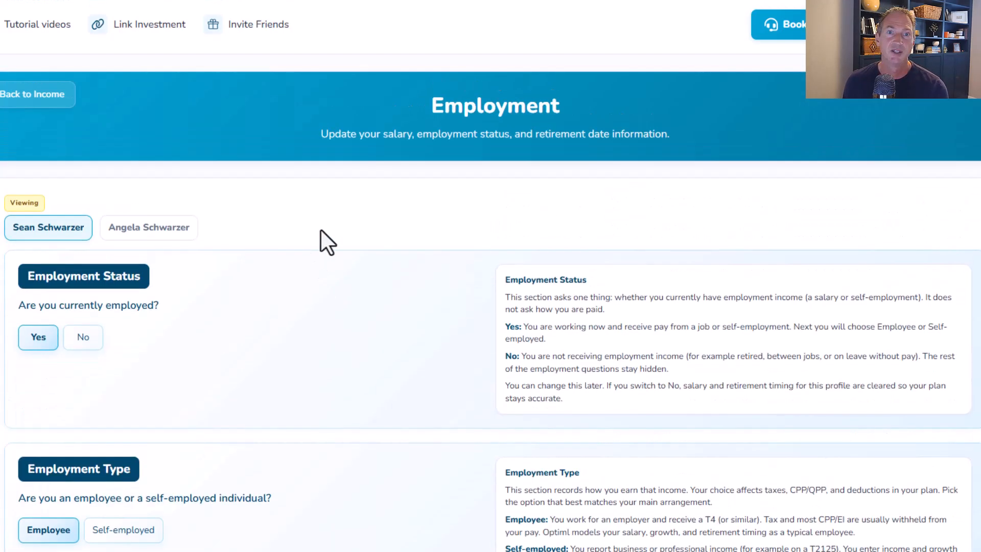
pyautogui.click(166, 231)
pyautogui.scroll(-5, 268, 258)
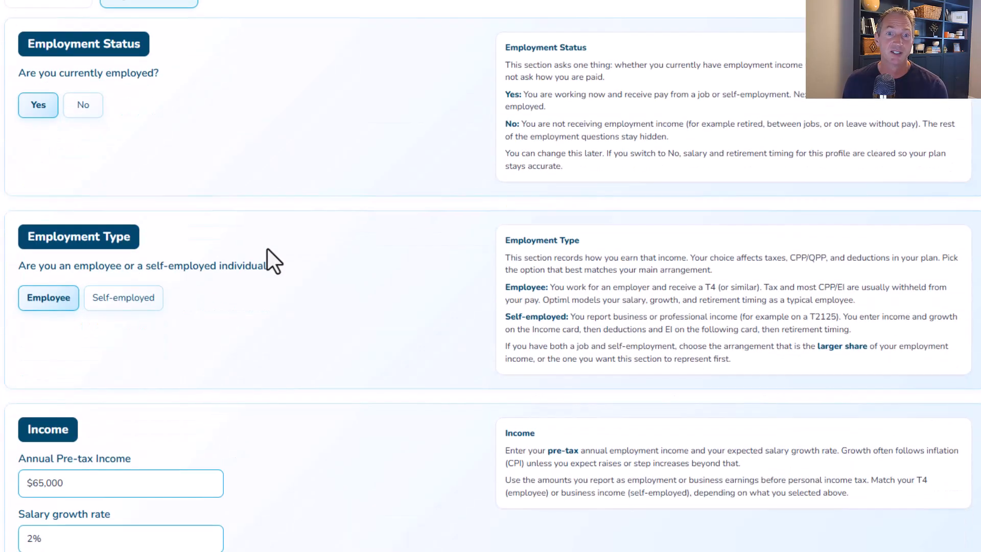
pyautogui.scroll(-3, 268, 258)
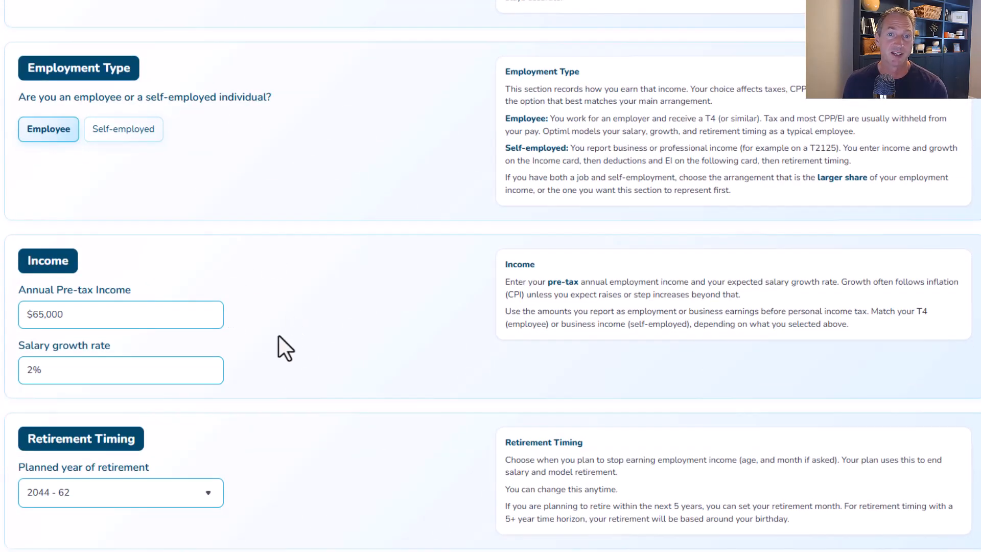
pyautogui.scroll(-1, 322, 349)
pyautogui.scroll(-1, 434, 412)
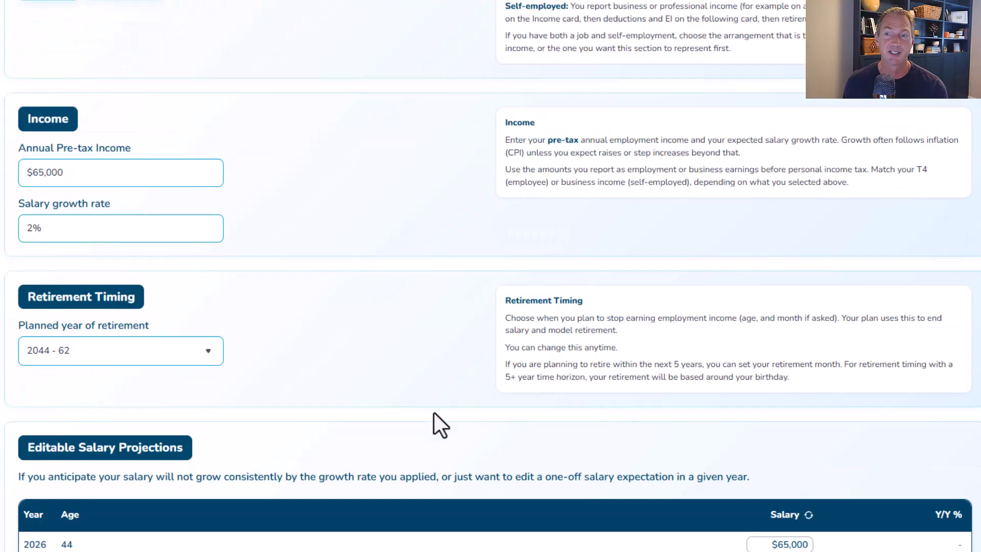
pyautogui.scroll(-6, 433, 412)
pyautogui.scroll(-5, 771, 459)
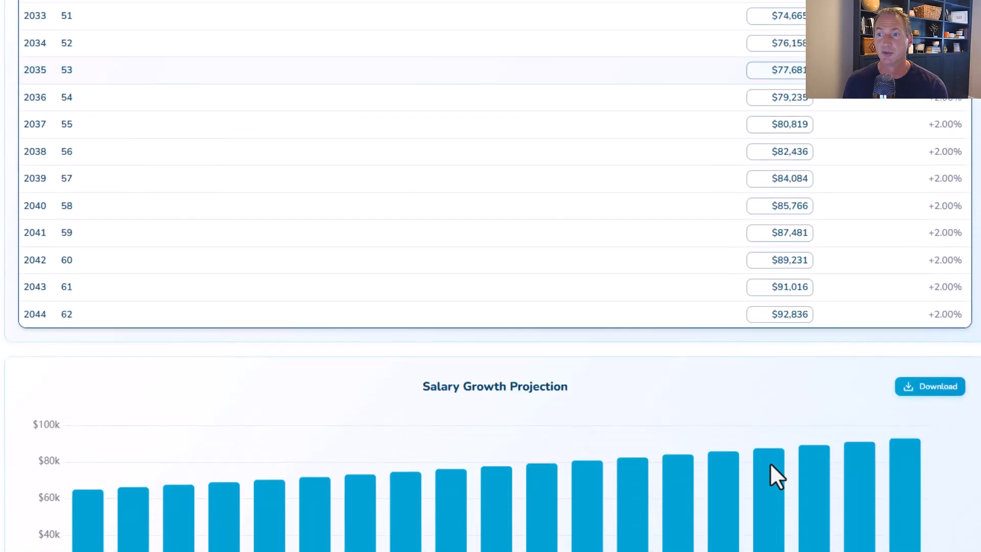
pyautogui.scroll(20, 793, 455)
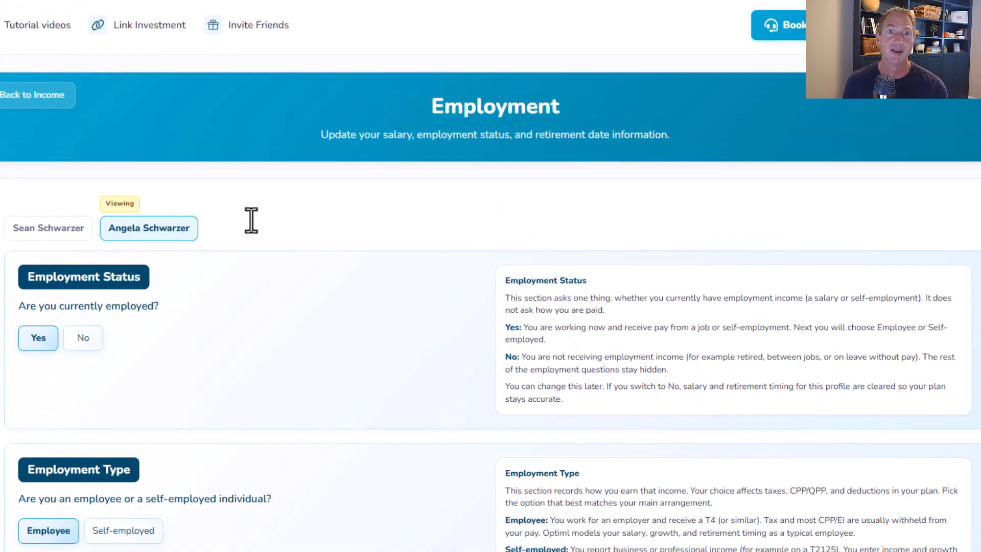
# - Save the unsaved employment changes and go back to the Income overview
pyautogui.click(21, 95)
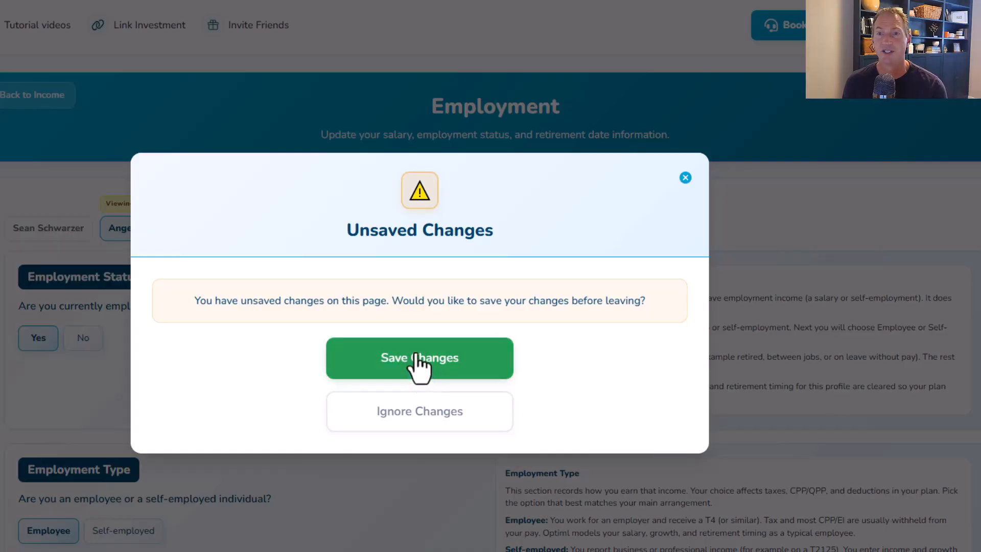
pyautogui.click(420, 364)
pyautogui.click(401, 429)
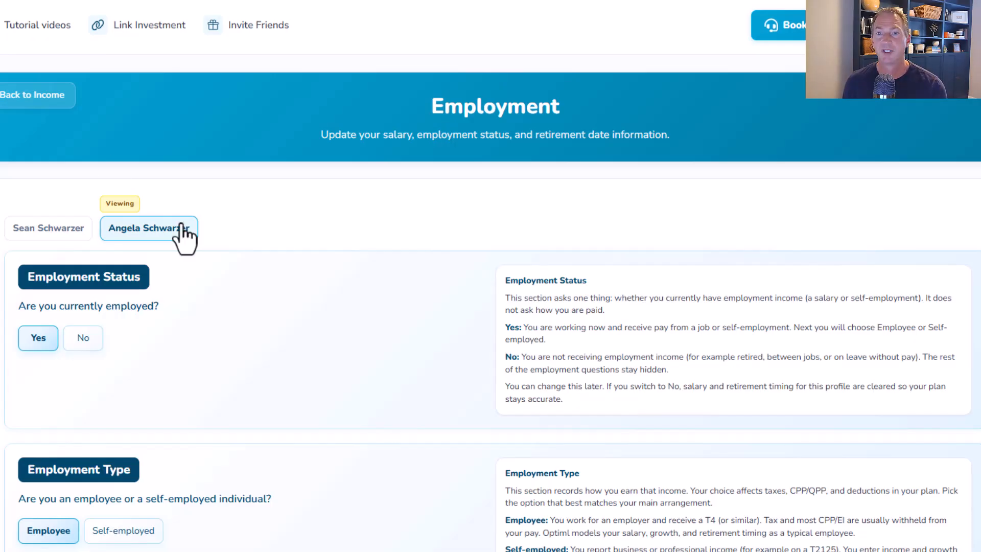
pyautogui.click(34, 96)
# - Open CPP and set the primary holder's CPP payments to a custom monthly amount of $850
pyautogui.click(449, 251)
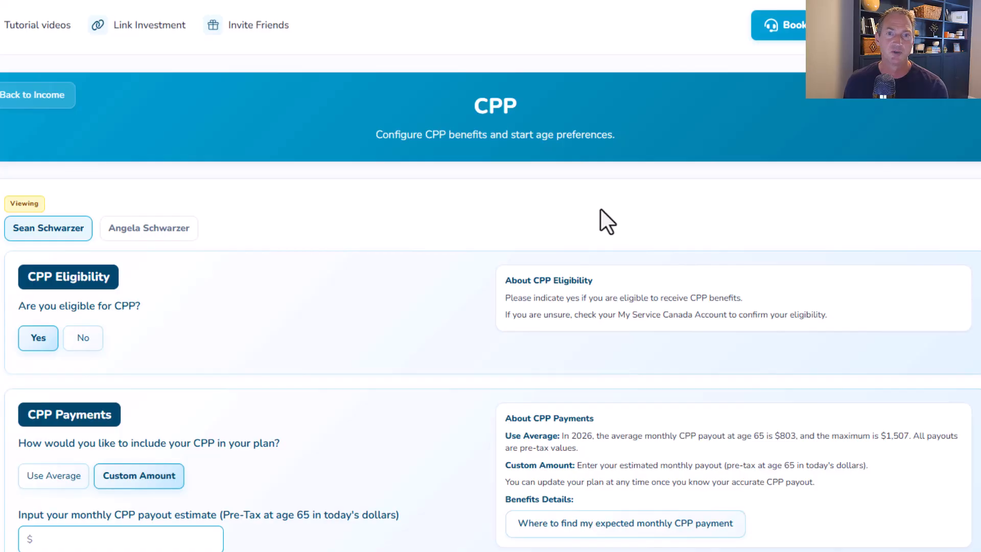
pyautogui.scroll(-3, 507, 238)
pyautogui.click(64, 347)
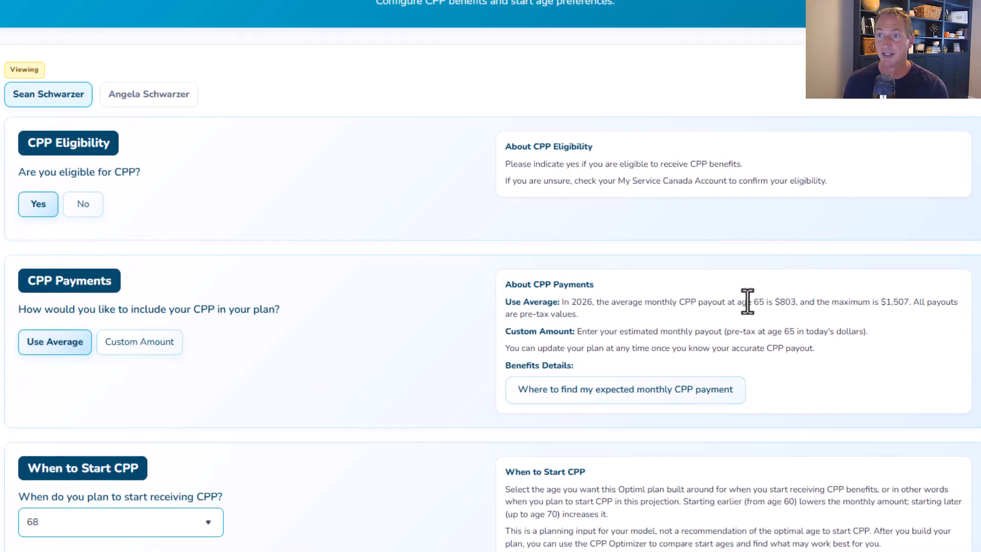
pyautogui.moveTo(752, 302); pyautogui.dragTo(811, 303)
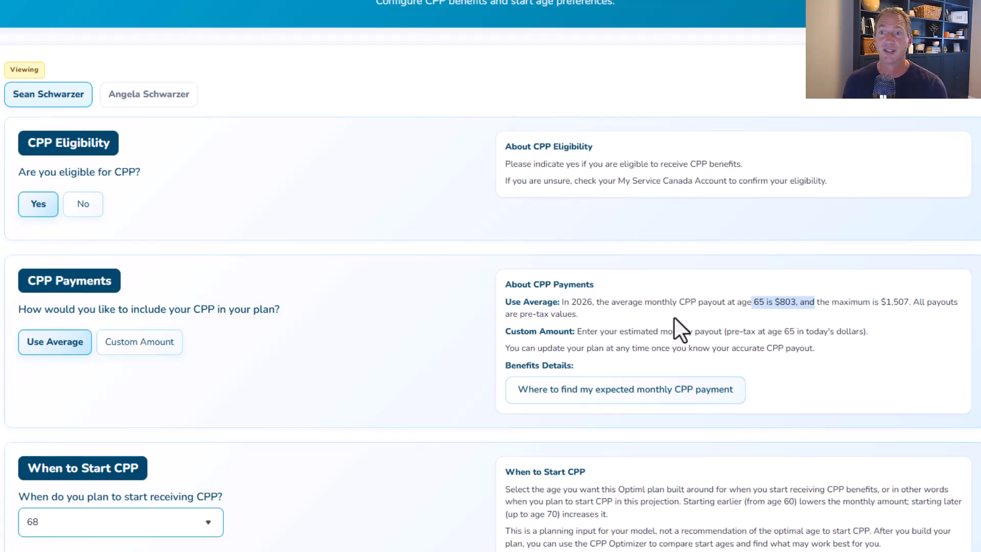
pyautogui.click(137, 342)
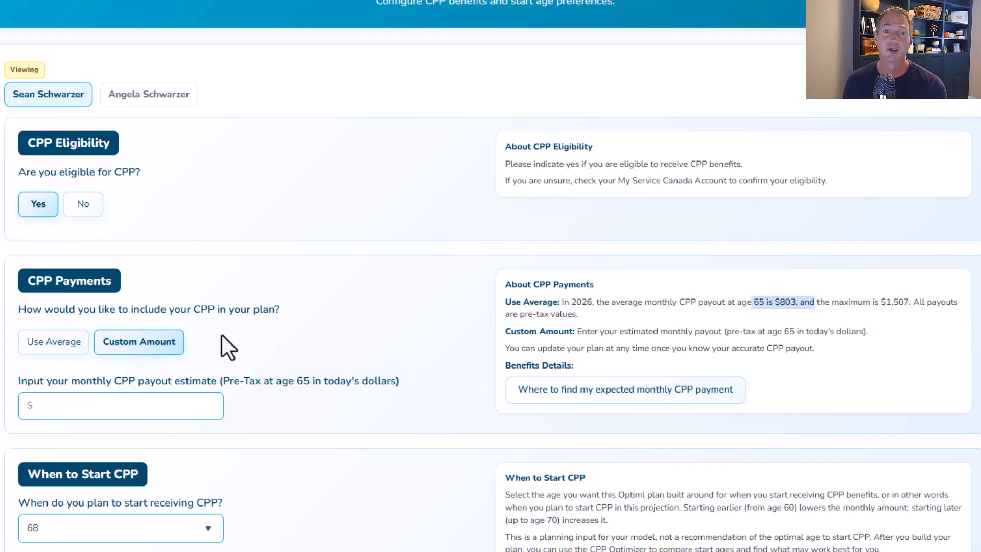
pyautogui.click(81, 403)
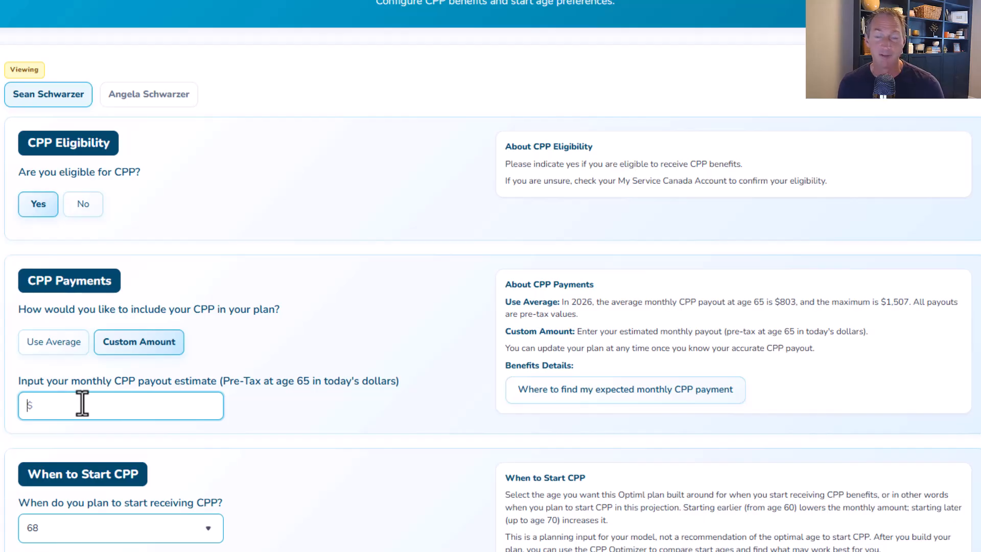
pyautogui.write('850')
pyautogui.scroll(-3, 276, 353)
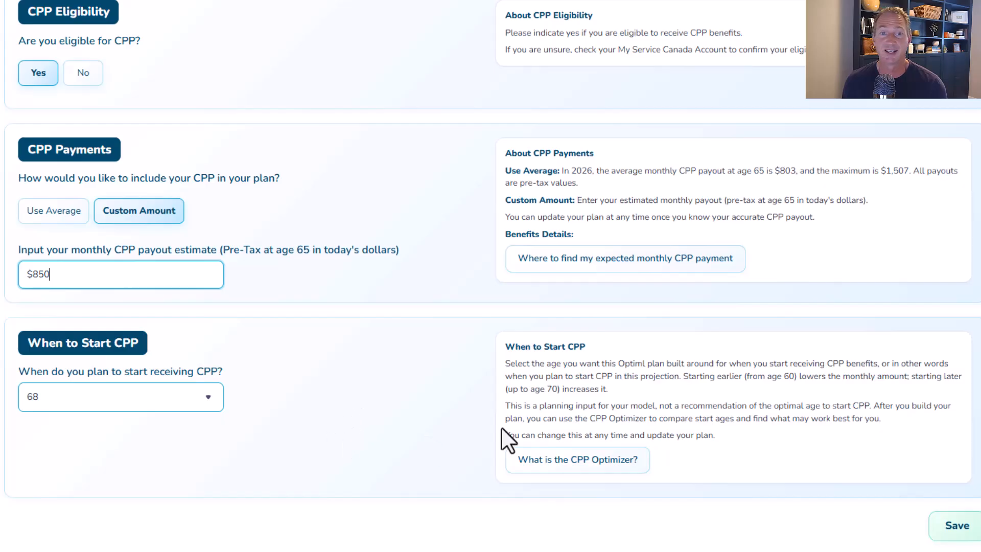
pyautogui.scroll(5, 395, 386)
# - Switch to the spouse's CPP settings and save the CPP page
pyautogui.click(175, 231)
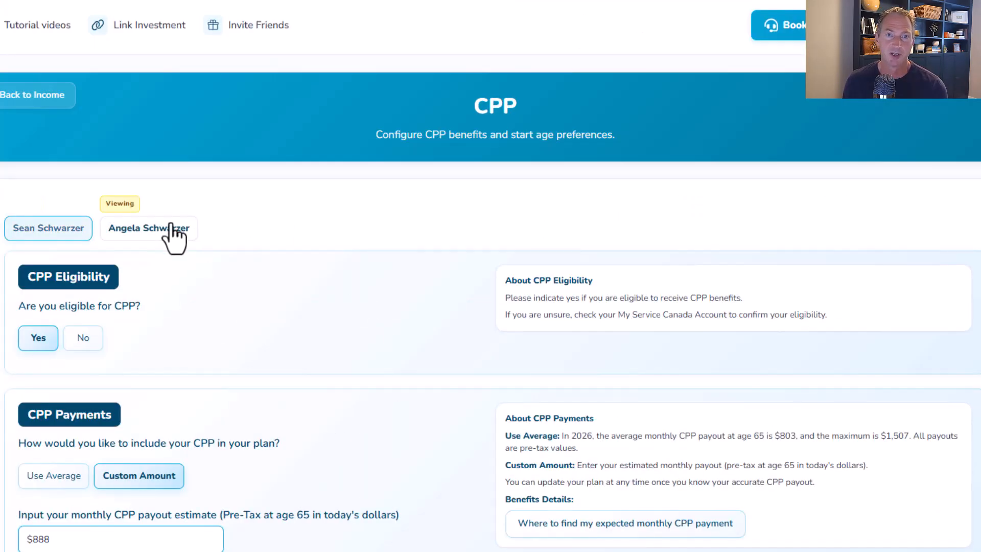
pyautogui.scroll(-5, 246, 293)
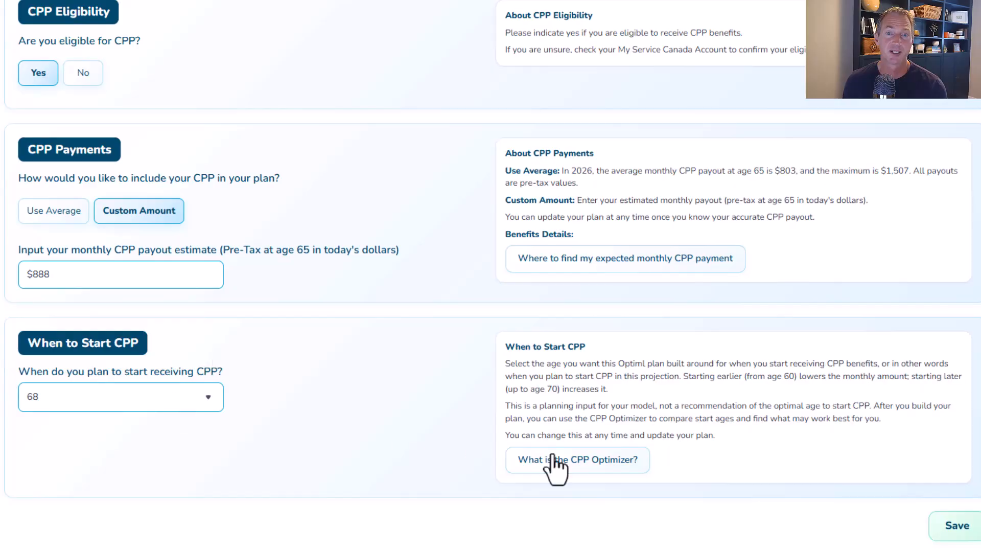
pyautogui.click(957, 526)
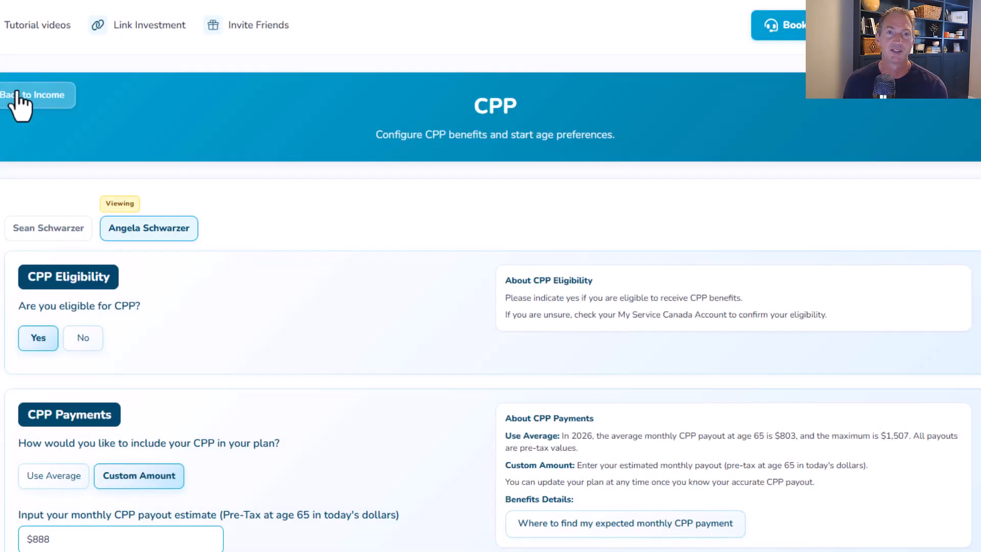
# - Return to Income and open the OAS section for the primary holder
pyautogui.click(18, 96)
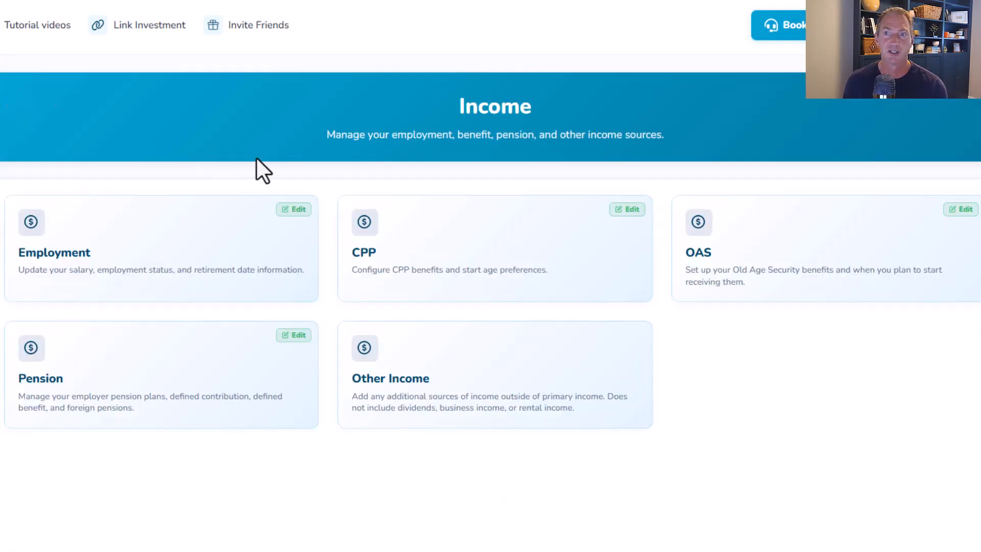
pyautogui.click(767, 267)
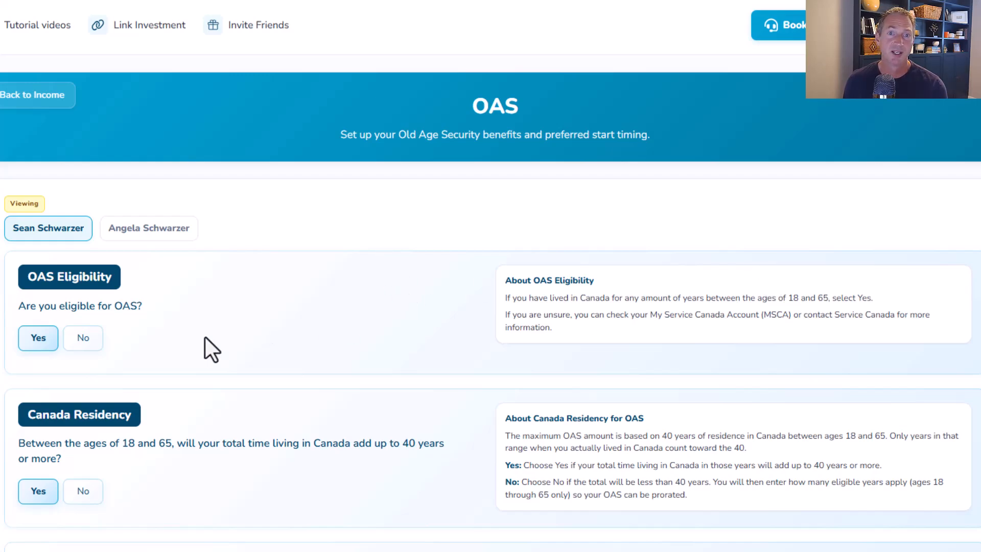
pyautogui.scroll(-3, 373, 349)
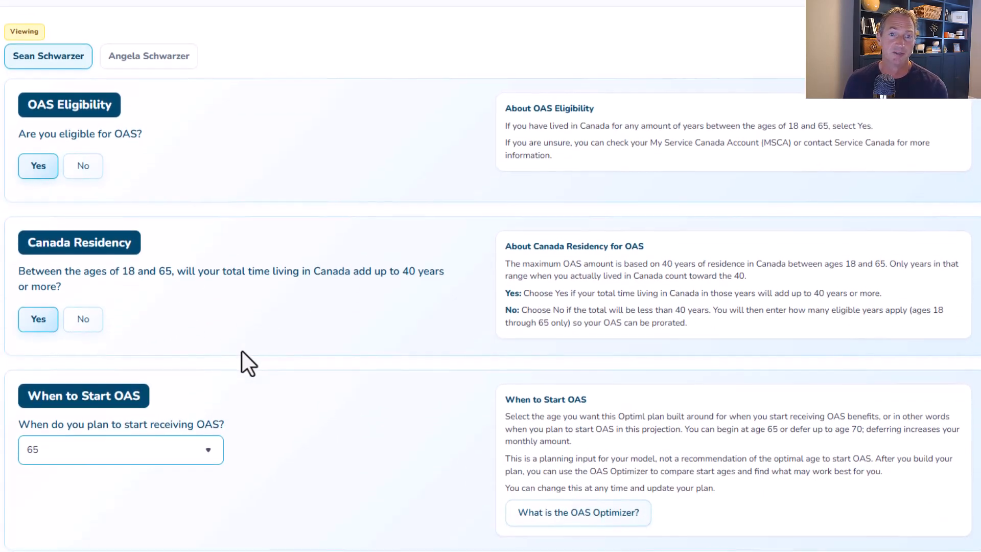
# - Try answering No to 40 years of Canada residency, open the years-lived selector, then switch back to Yes
pyautogui.click(81, 318)
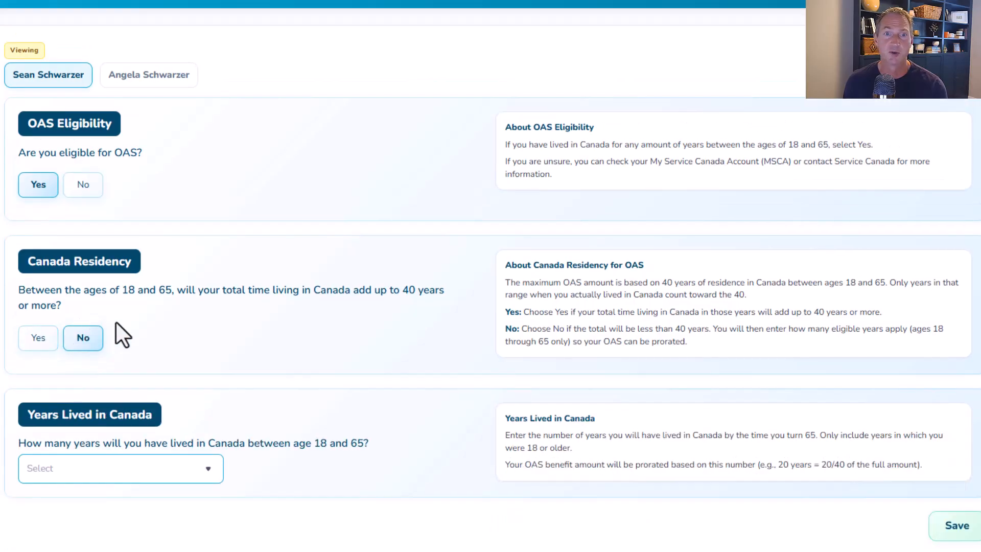
pyautogui.click(185, 470)
pyautogui.click(281, 369)
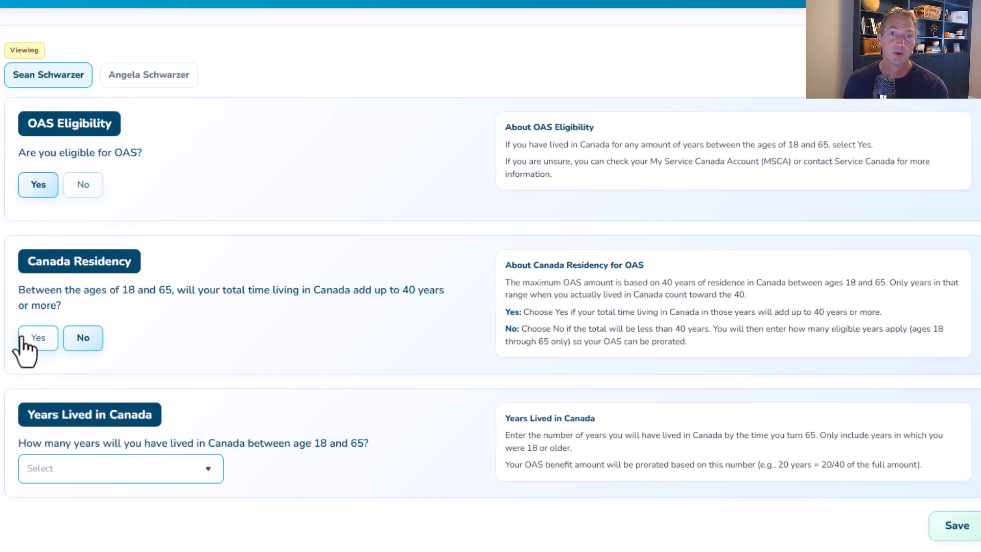
pyautogui.click(38, 338)
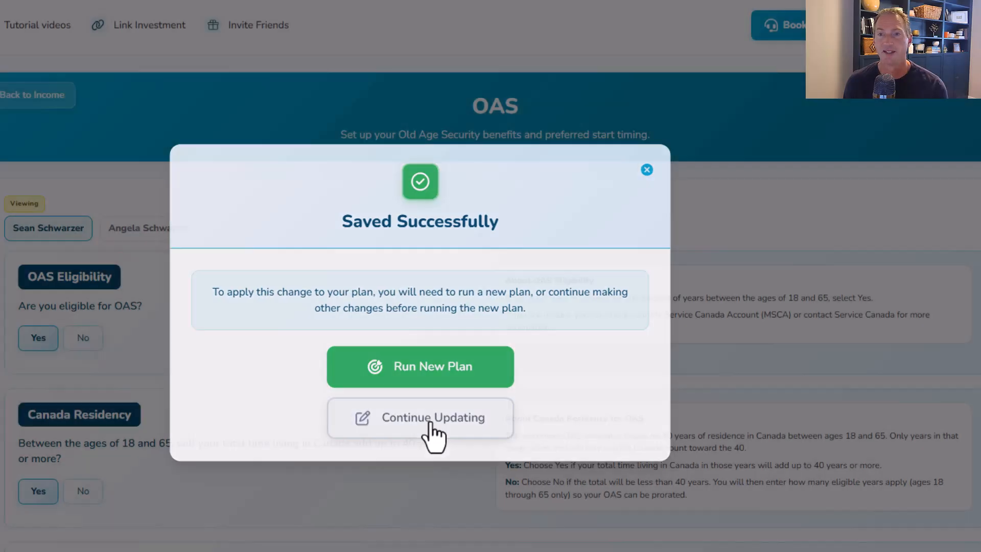
pyautogui.click(432, 430)
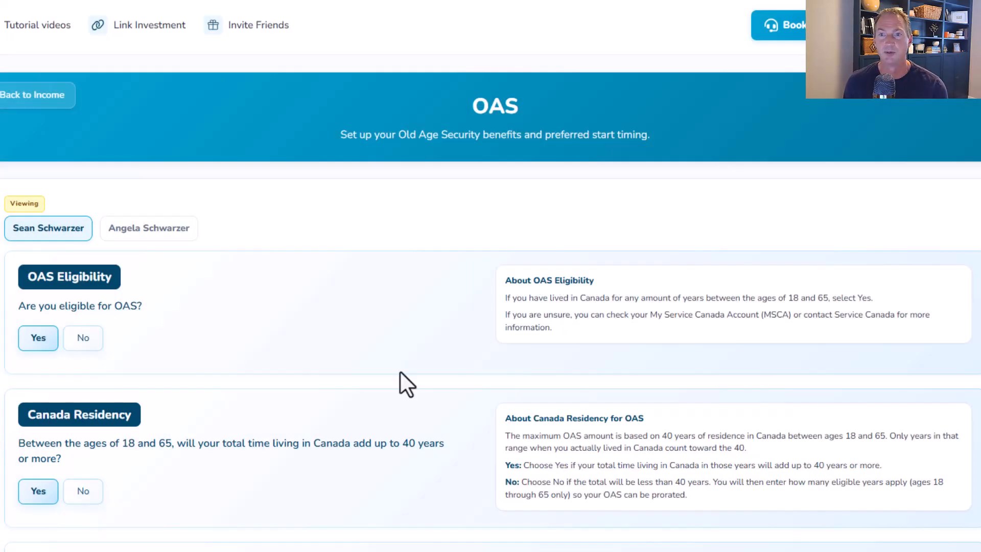
# - Open Pension, start a Defined Benefit Plan, and assign it to the primary account holder
pyautogui.click(21, 92)
pyautogui.click(110, 396)
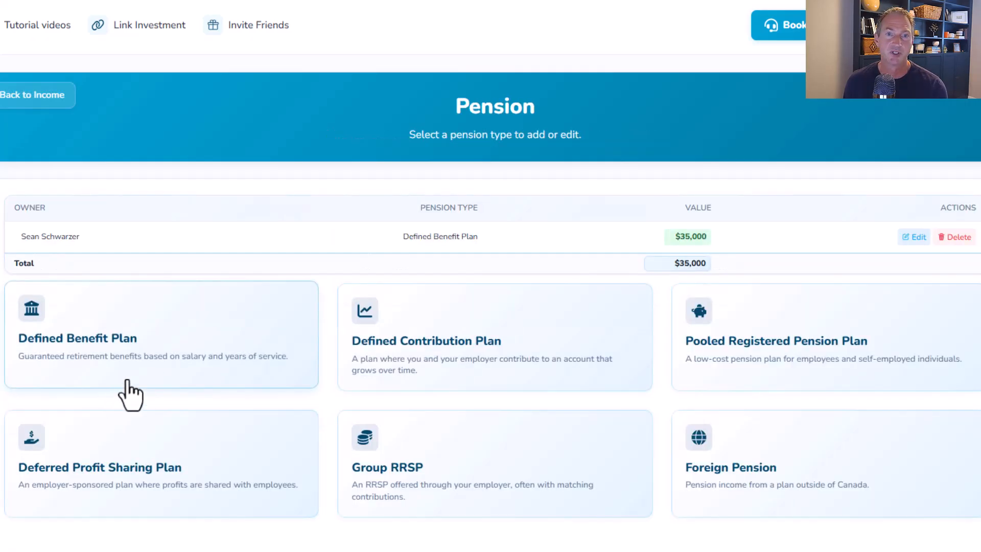
pyautogui.click(82, 354)
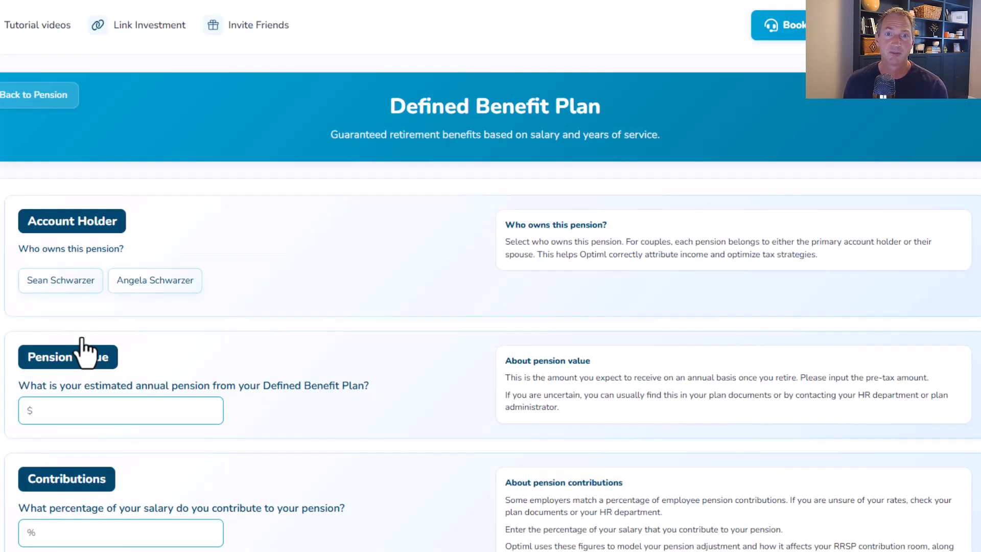
pyautogui.click(57, 280)
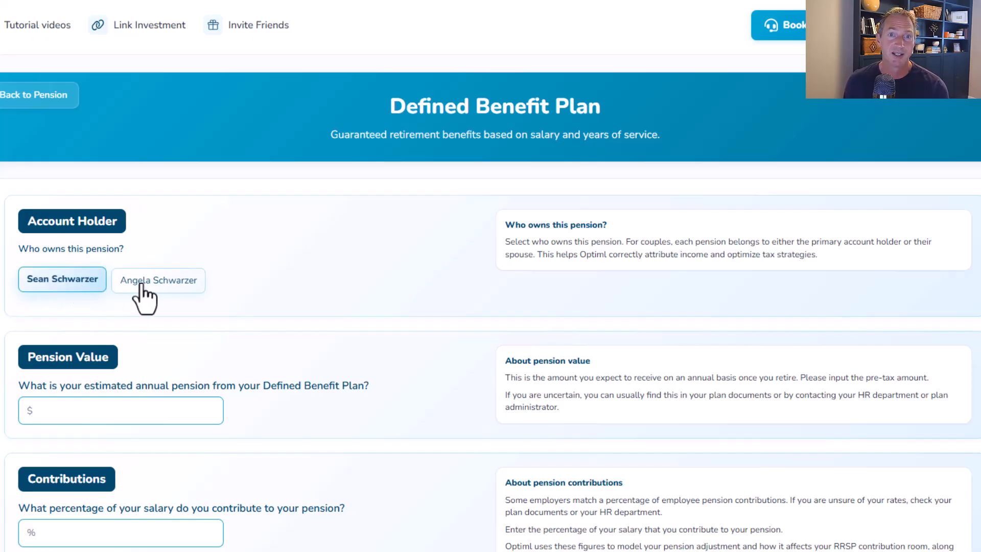
# - Enter an estimated annual pension of $25,000 and a salary contribution of 11%
pyautogui.scroll(-3, 241, 317)
pyautogui.click(73, 281)
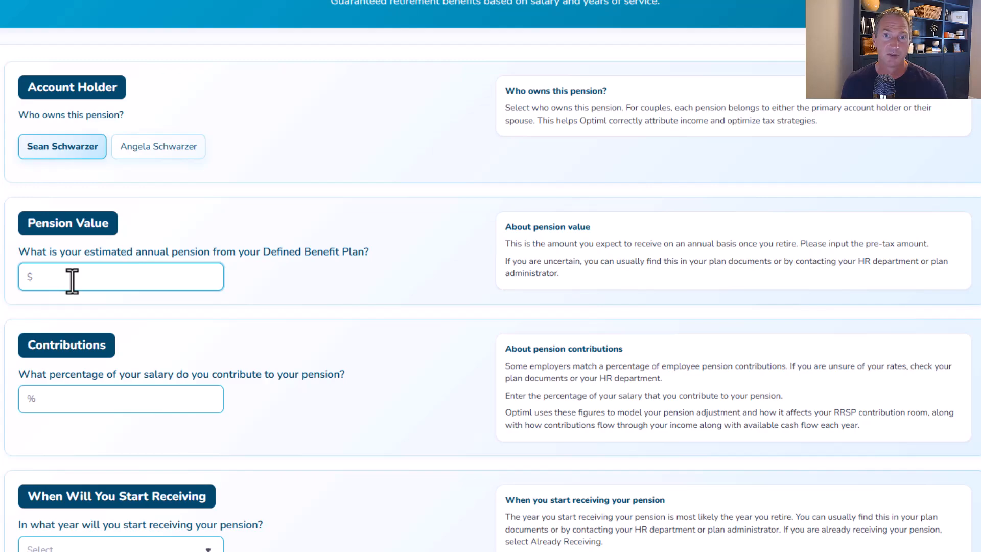
pyautogui.write('25,000')
pyautogui.scroll(-3, 312, 287)
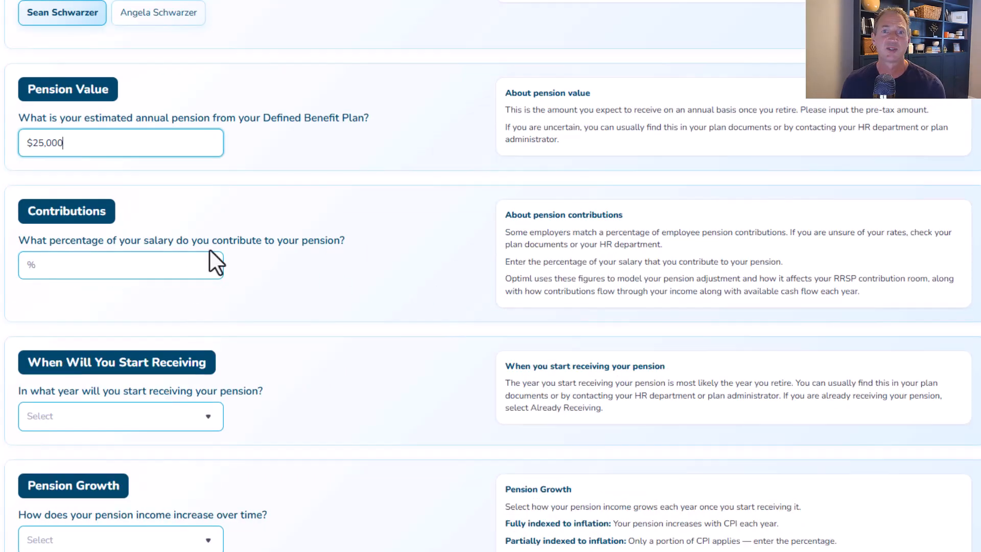
pyautogui.click(41, 266)
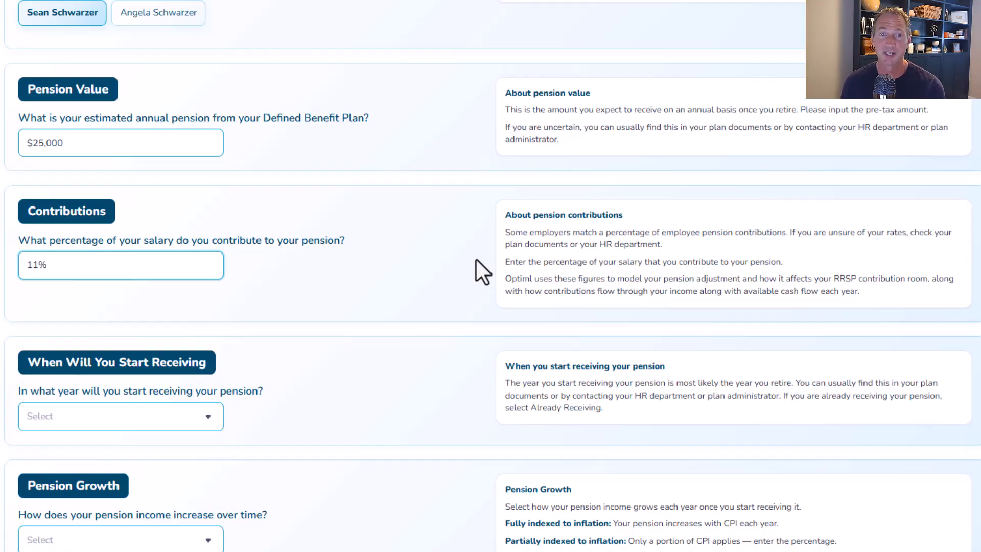
# - Set the pension to start receiving in 2044 at age 65, in July
pyautogui.scroll(-3, 496, 259)
pyautogui.click(211, 283)
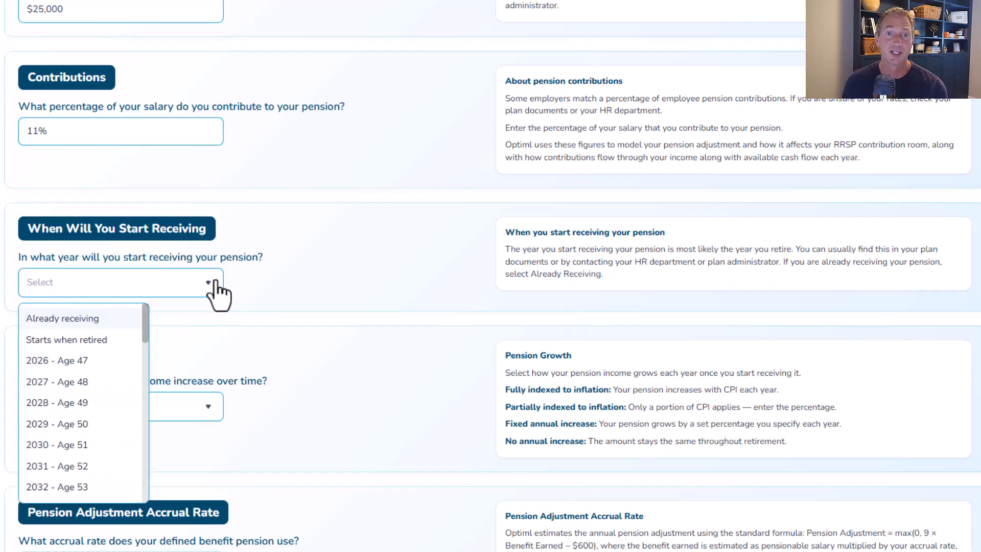
pyautogui.scroll(-2, 92, 447)
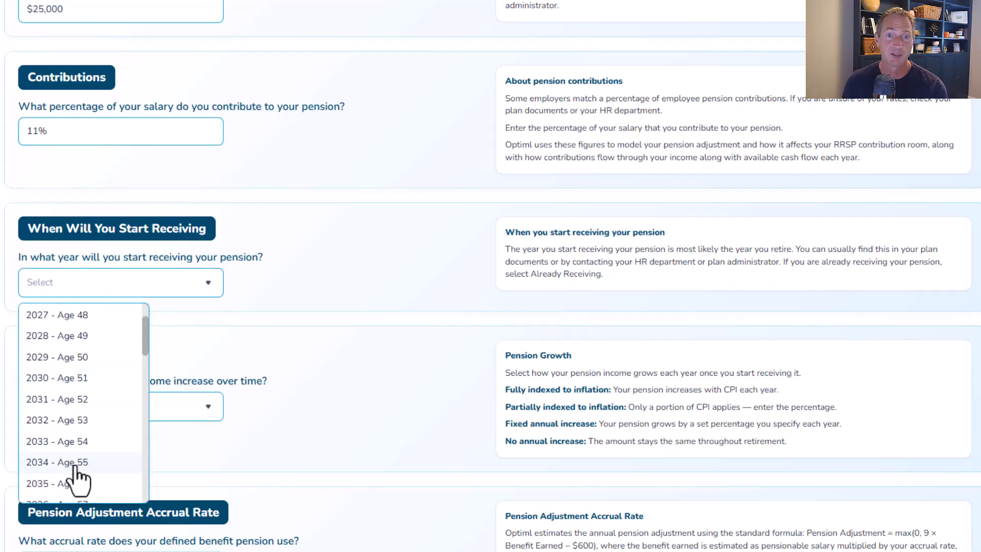
pyautogui.scroll(-5, 95, 427)
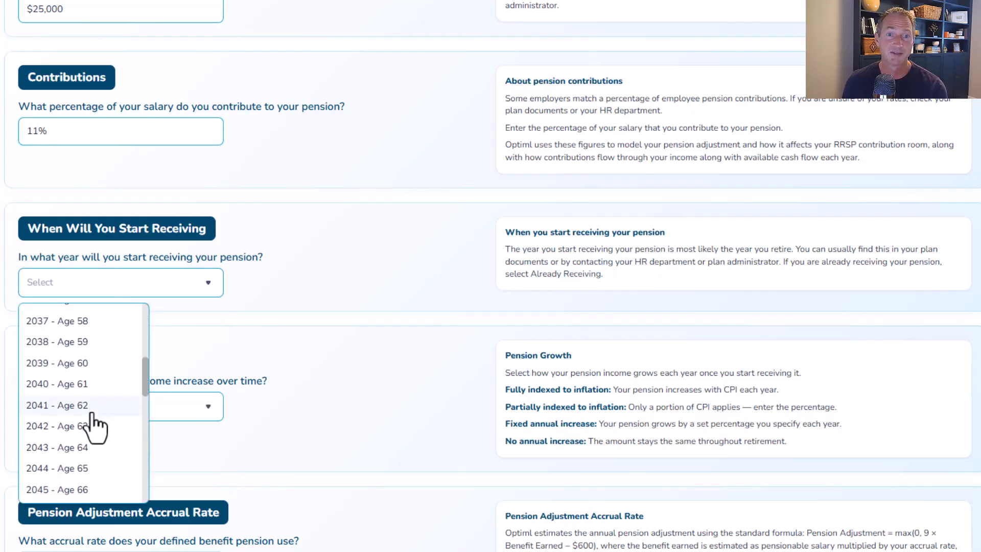
pyautogui.click(81, 411)
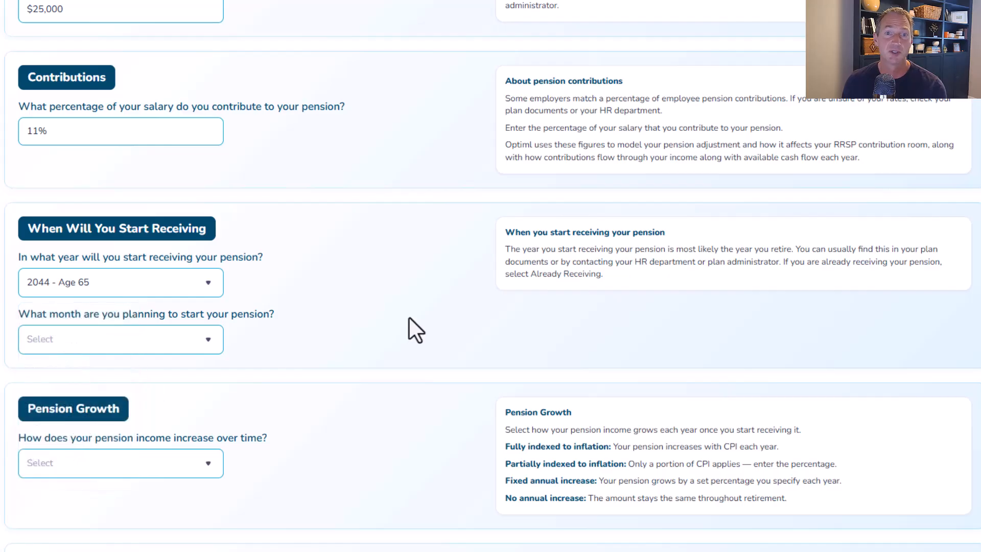
pyautogui.click(156, 346)
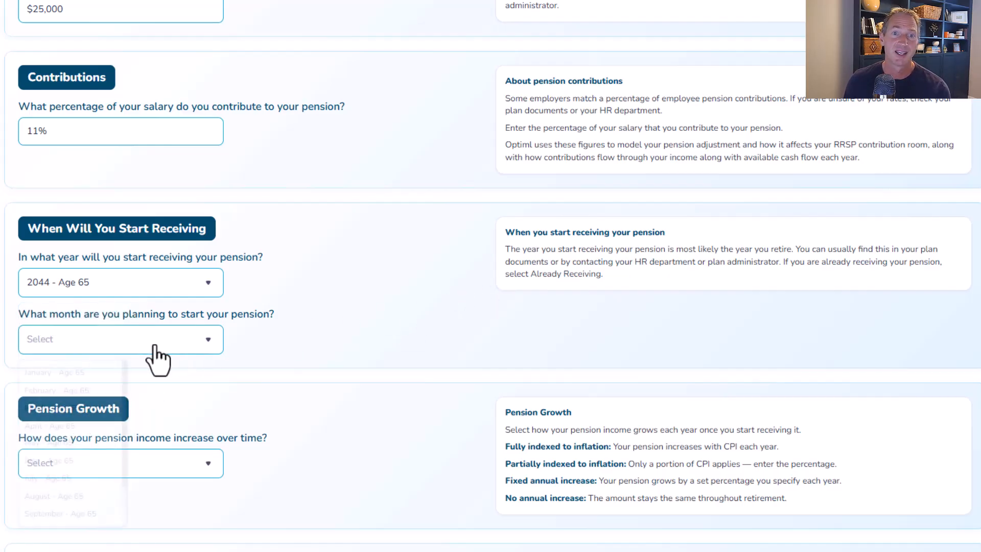
pyautogui.scroll(-1, 97, 432)
pyautogui.scroll(-1, 95, 444)
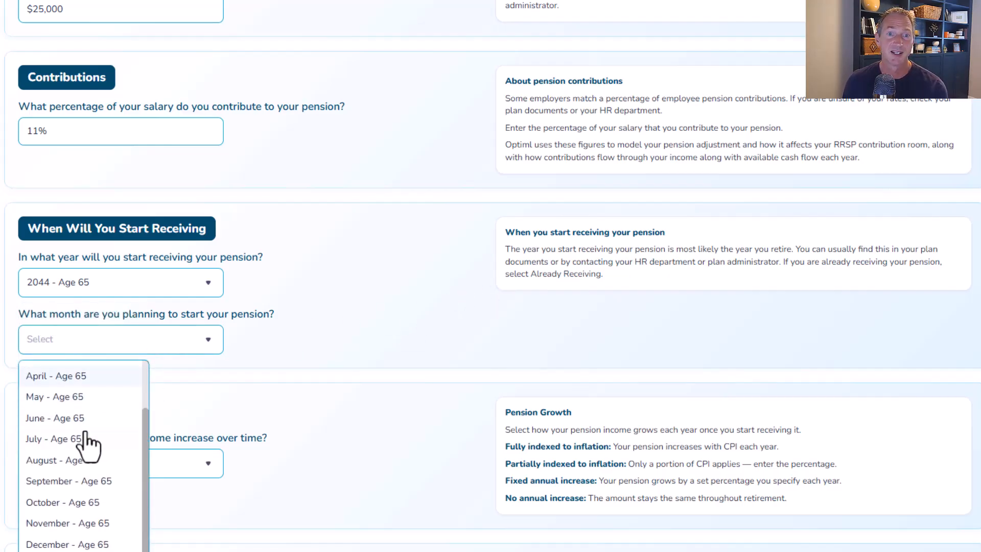
pyautogui.click(47, 439)
# - Set pension growth to partially indexed to inflation at 70% of CPI
pyautogui.scroll(-4, 373, 330)
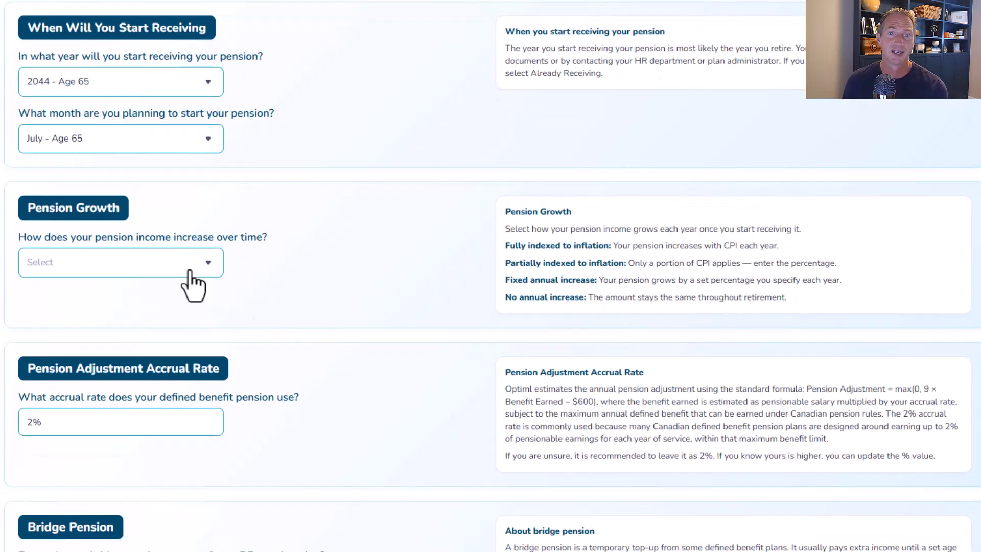
pyautogui.click(189, 263)
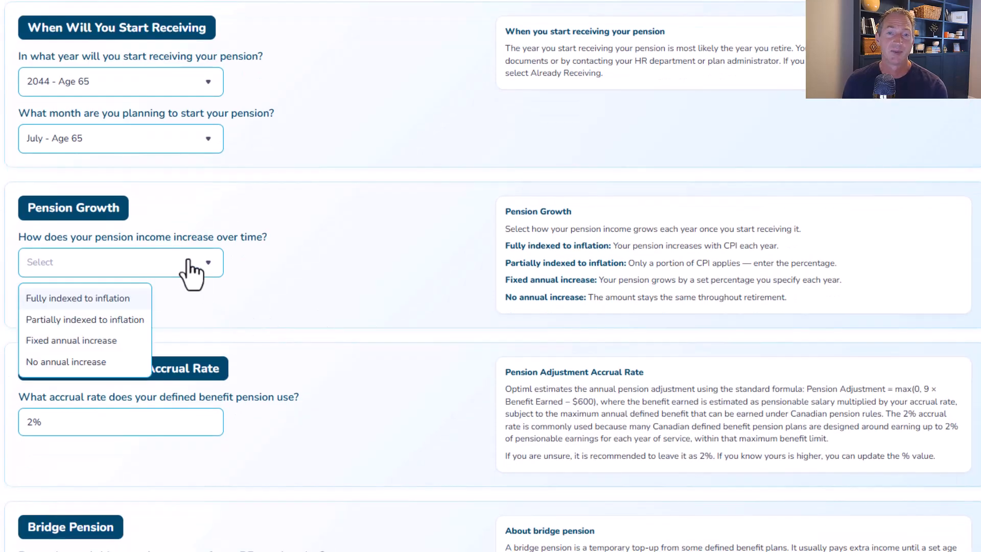
pyautogui.click(98, 320)
pyautogui.click(129, 320)
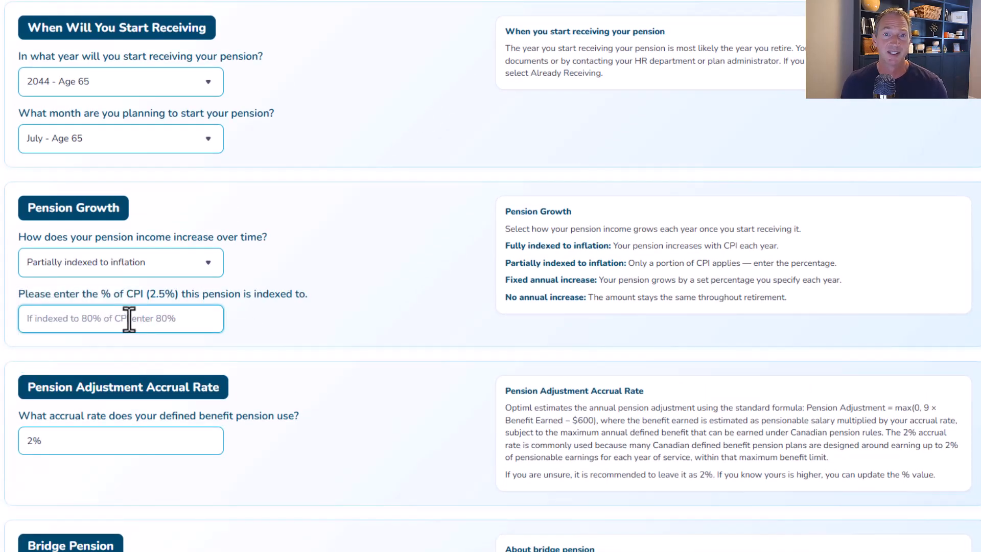
pyautogui.write('70')
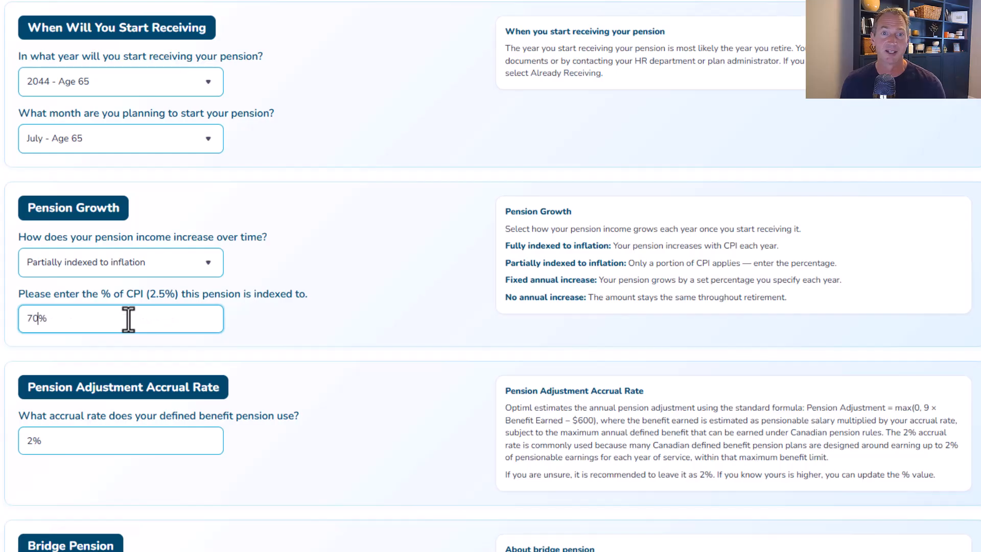
# - Change the pension adjustment accrual rate to 1.4%
pyautogui.scroll(-1, 428, 282)
pyautogui.scroll(-2, 428, 281)
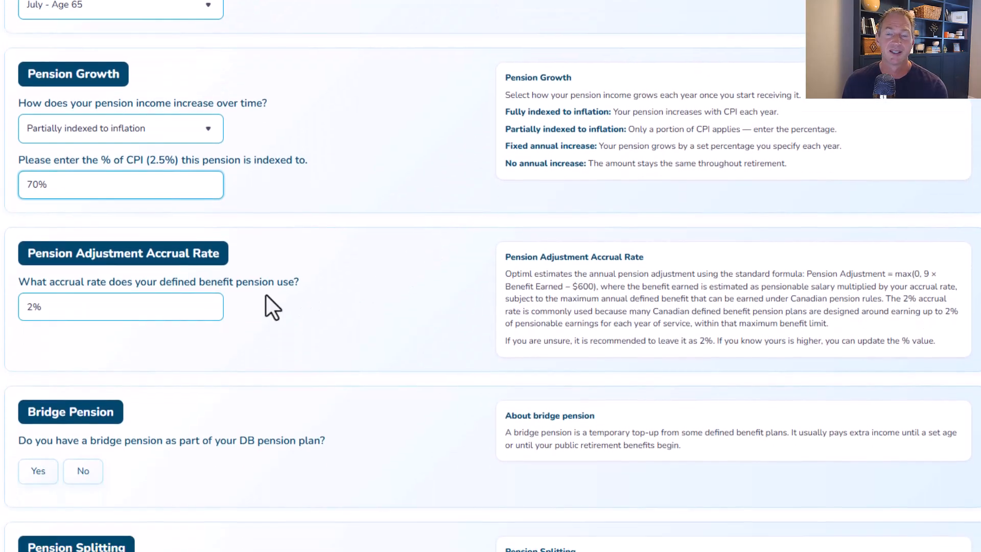
pyautogui.moveTo(51, 308); pyautogui.dragTo(0, 317)
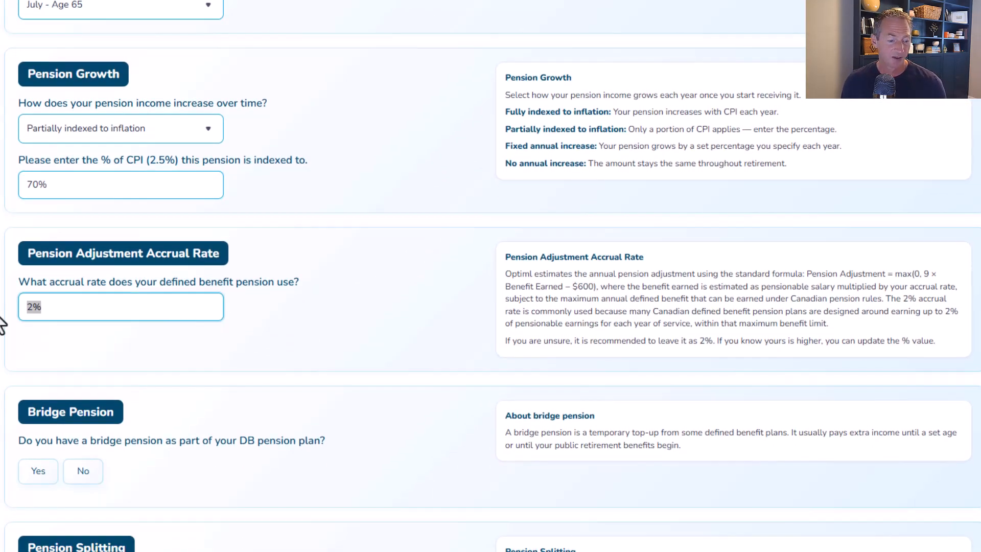
pyautogui.write('1.4')
# - Answer No for a bridge pension and Yes for pension splitting and survivor benefits
pyautogui.scroll(-4, 77, 296)
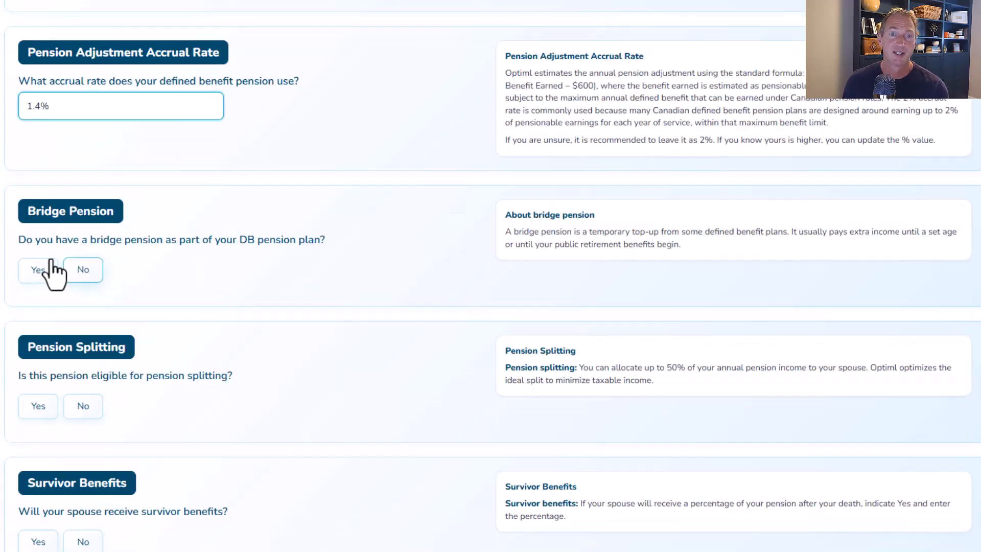
pyautogui.click(82, 275)
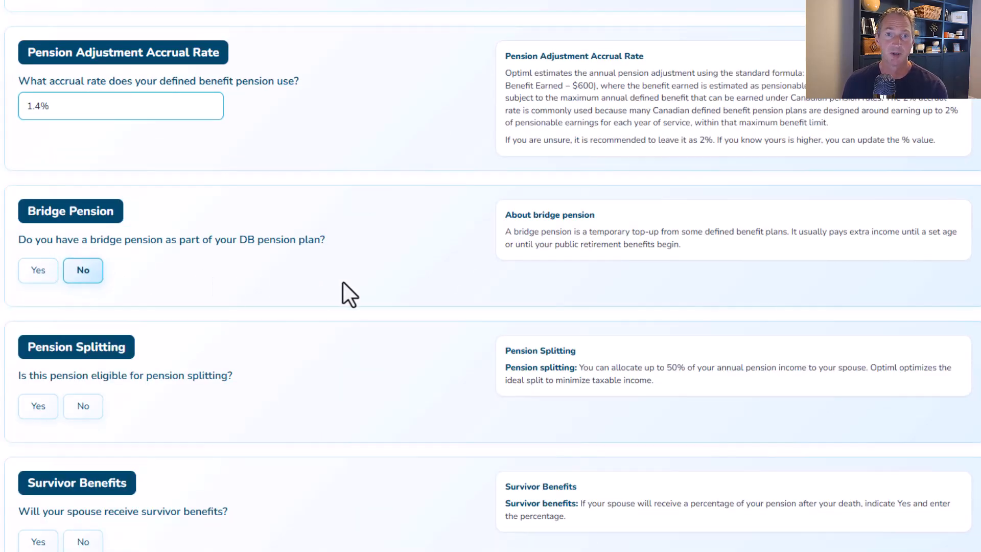
pyautogui.scroll(-2, 342, 294)
pyautogui.click(33, 326)
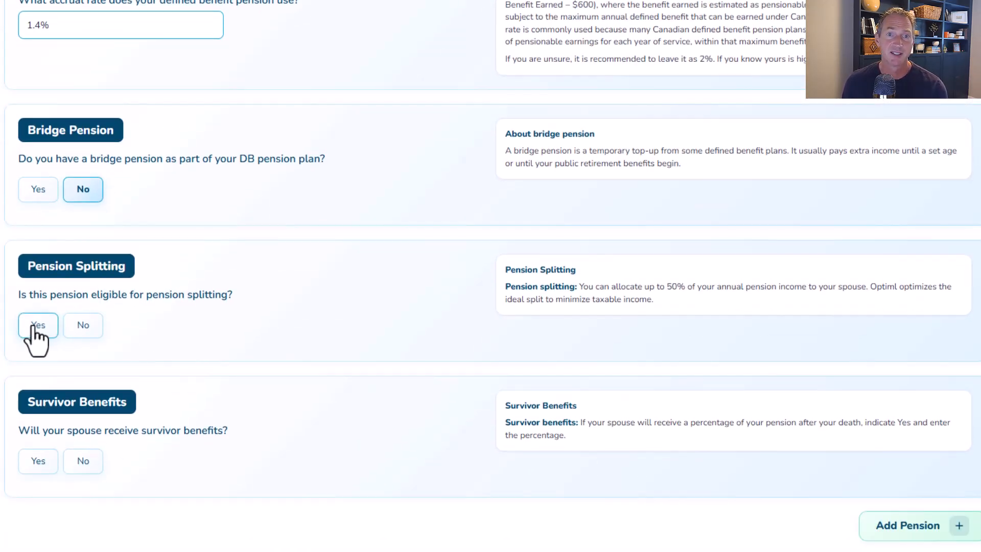
pyautogui.click(35, 460)
# - Add the pension and choose to continue updating instead of running a new plan
pyautogui.click(64, 529)
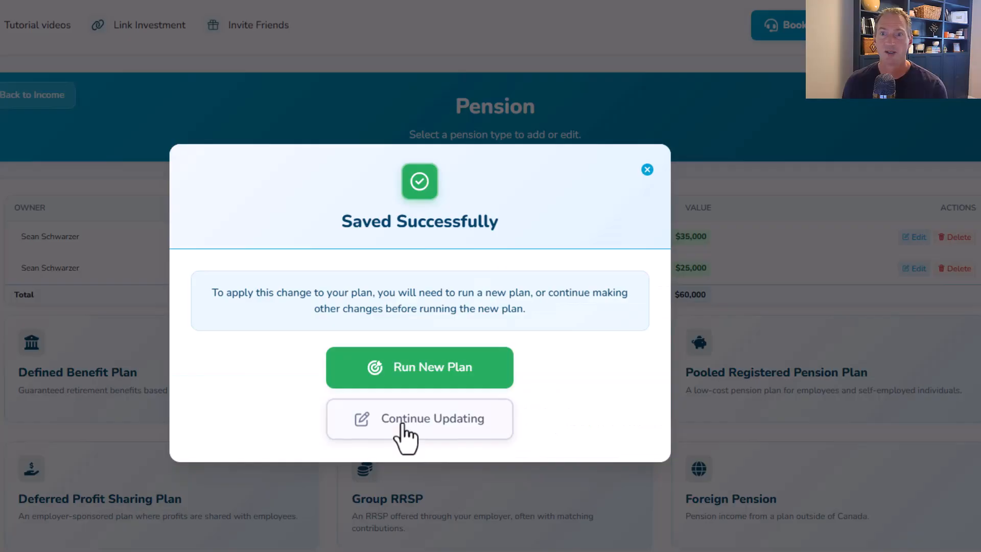
pyautogui.click(405, 433)
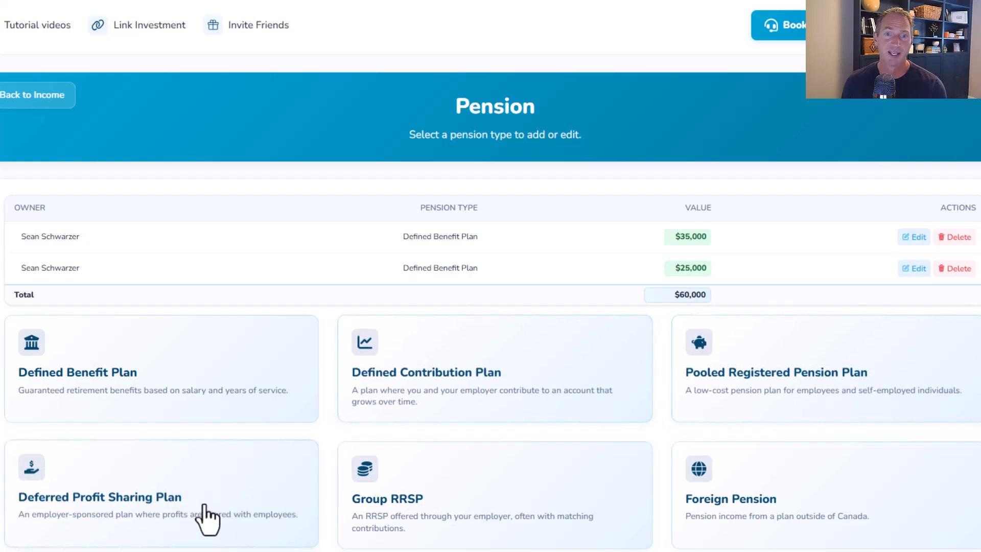
pyautogui.scroll(-1, 662, 499)
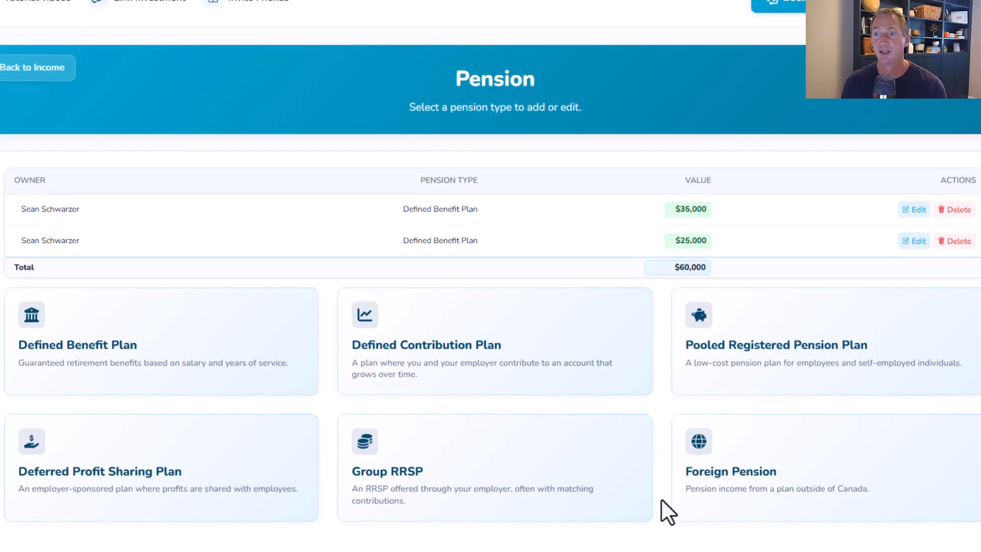
pyautogui.scroll(1, 662, 499)
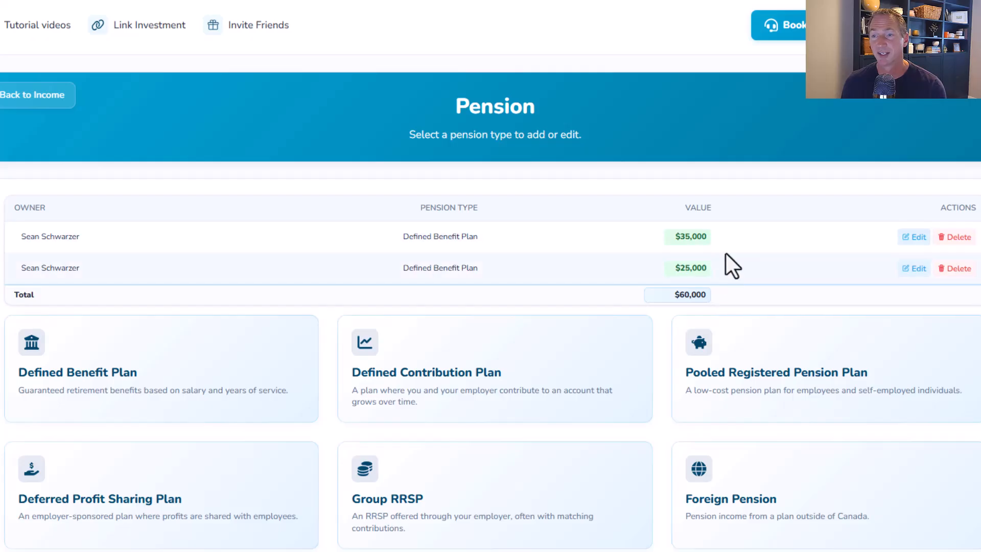
# - Delete the $35,000 defined benefit pension and continue updating
pyautogui.click(954, 238)
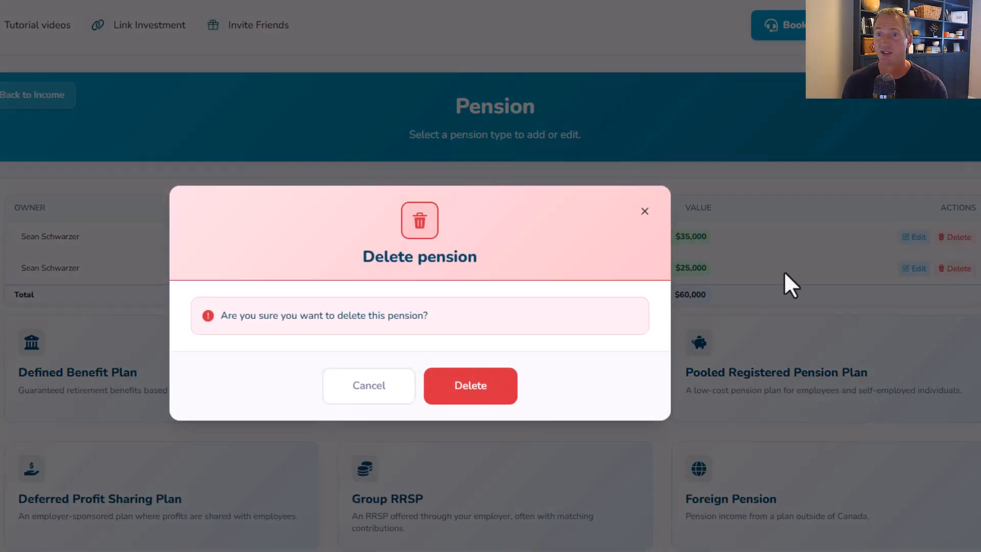
pyautogui.click(473, 392)
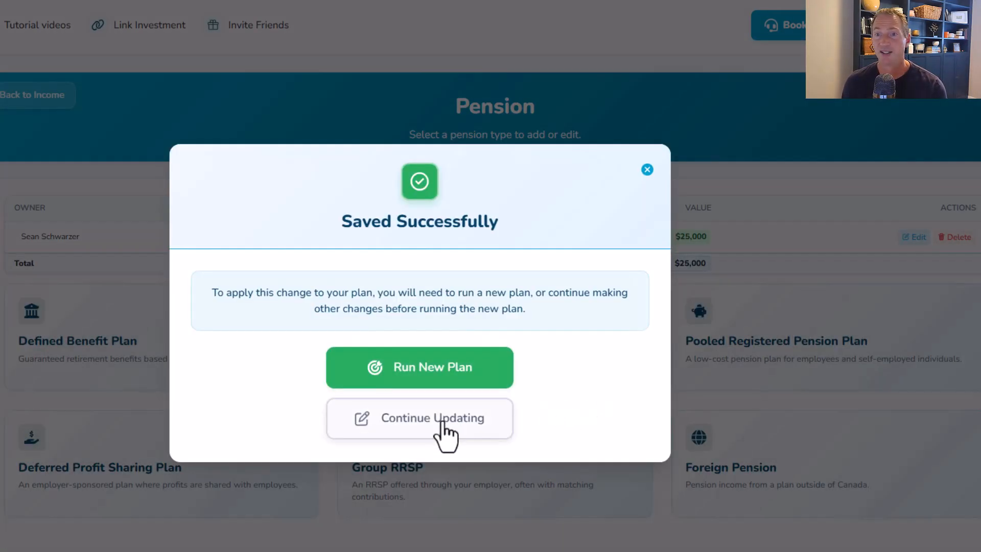
pyautogui.click(438, 428)
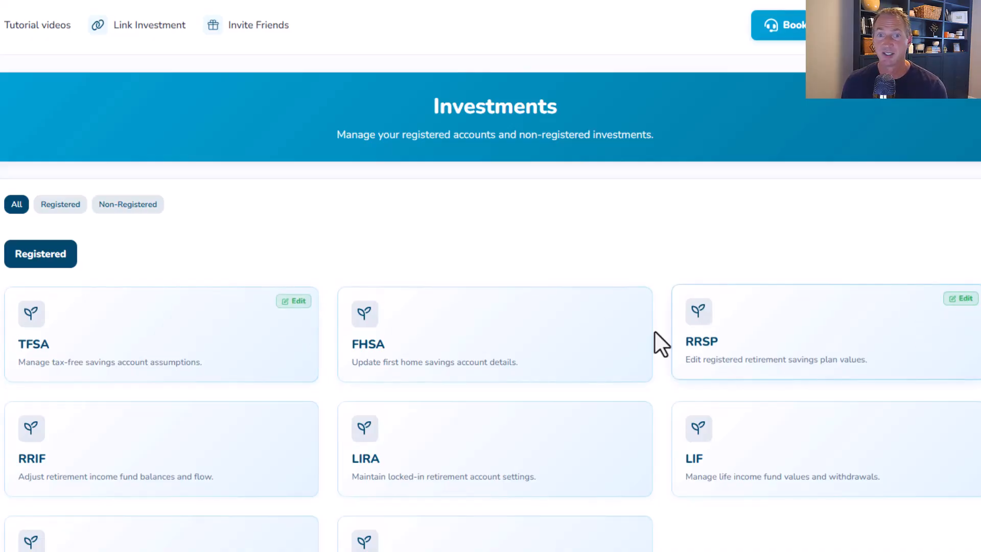
# - Open the TFSA section to review the primary holder's TFSA details and return to Investments
pyautogui.scroll(-4, 307, 438)
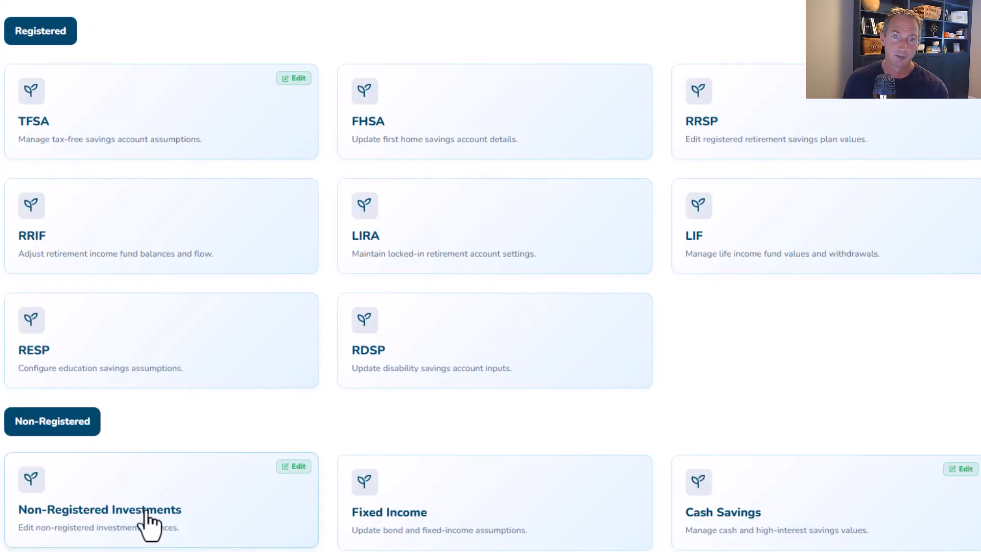
pyautogui.scroll(4, 772, 506)
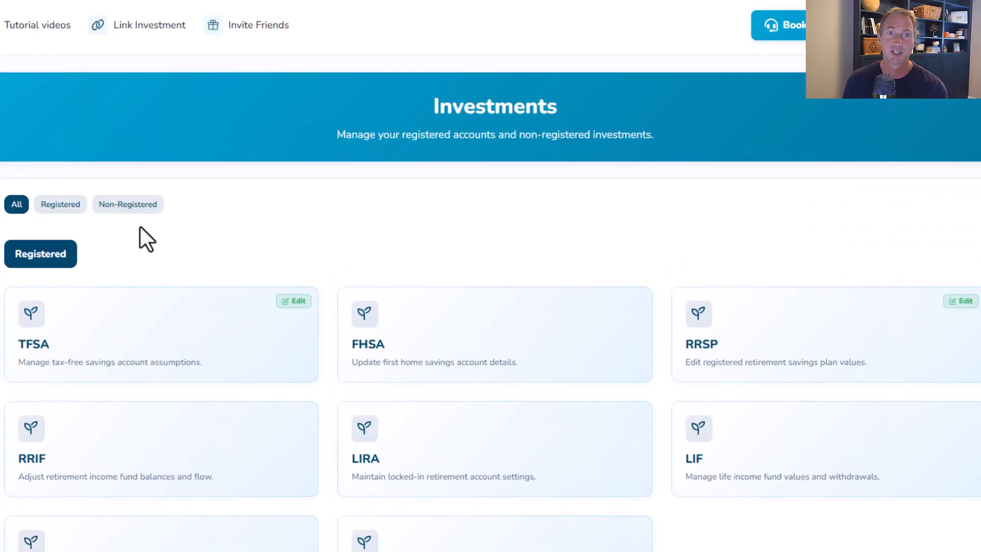
pyautogui.click(57, 341)
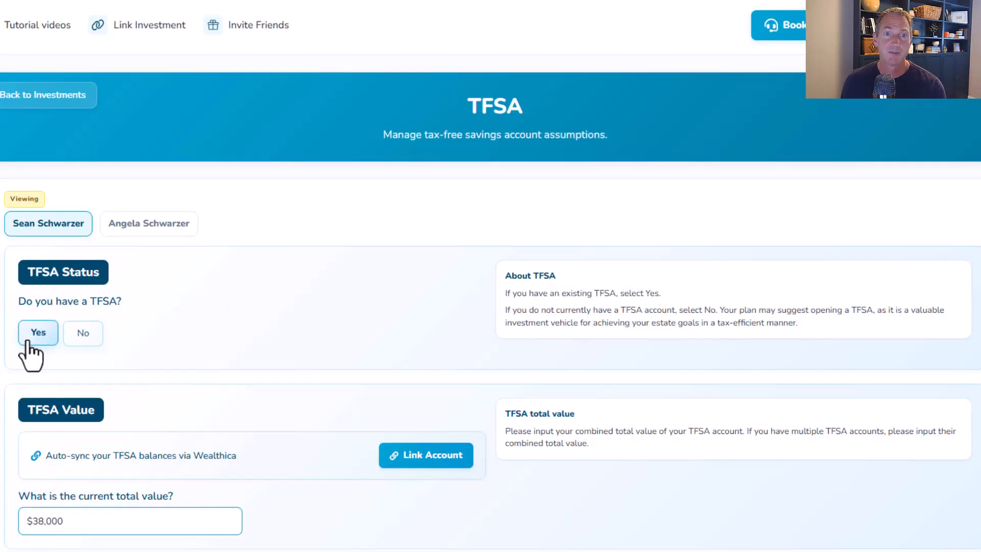
pyautogui.scroll(-3, 237, 318)
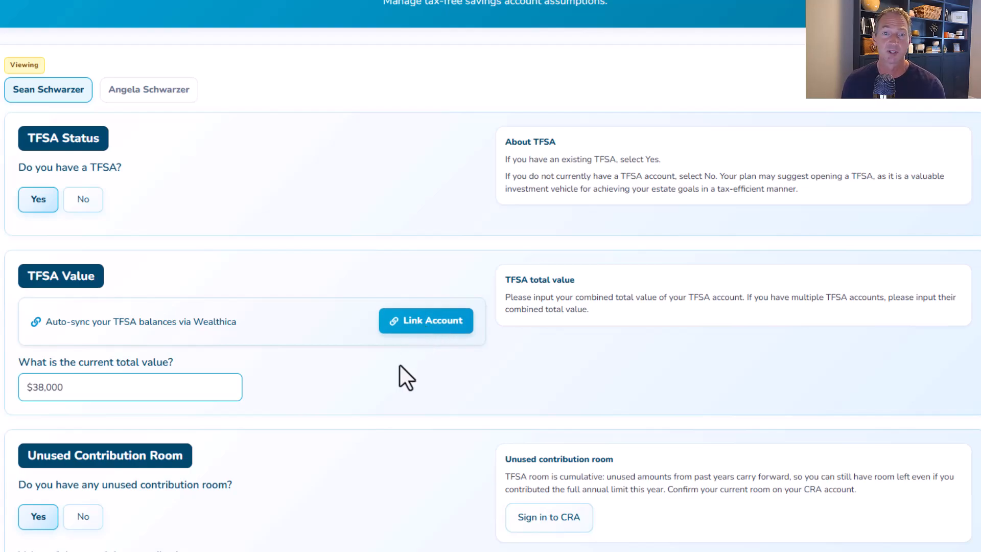
pyautogui.scroll(-4, 214, 344)
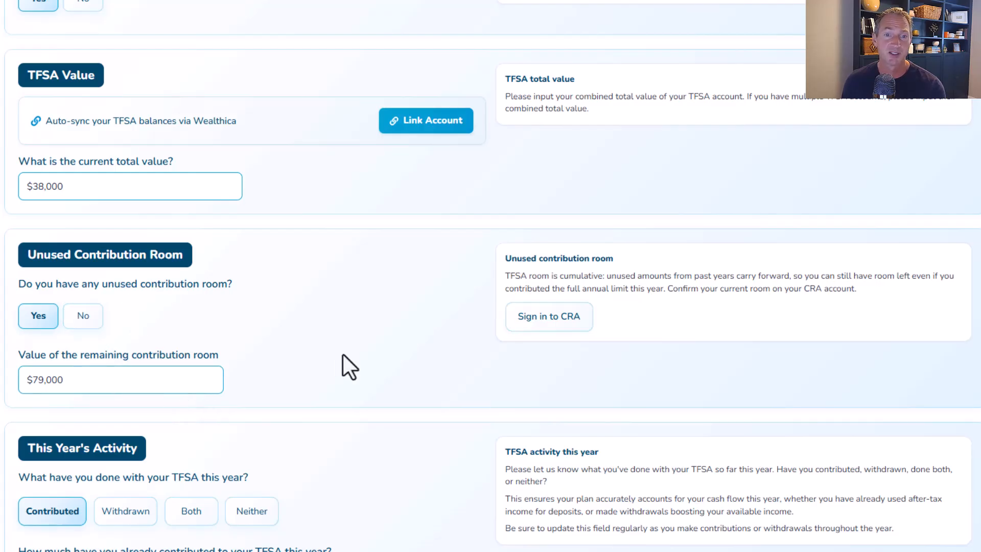
pyautogui.scroll(-3, 403, 297)
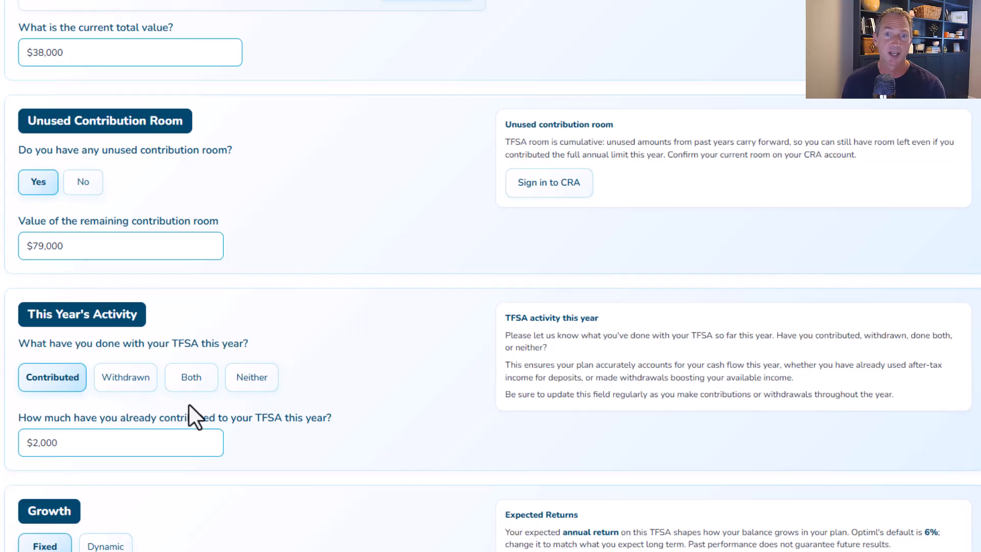
pyautogui.scroll(-3, 406, 373)
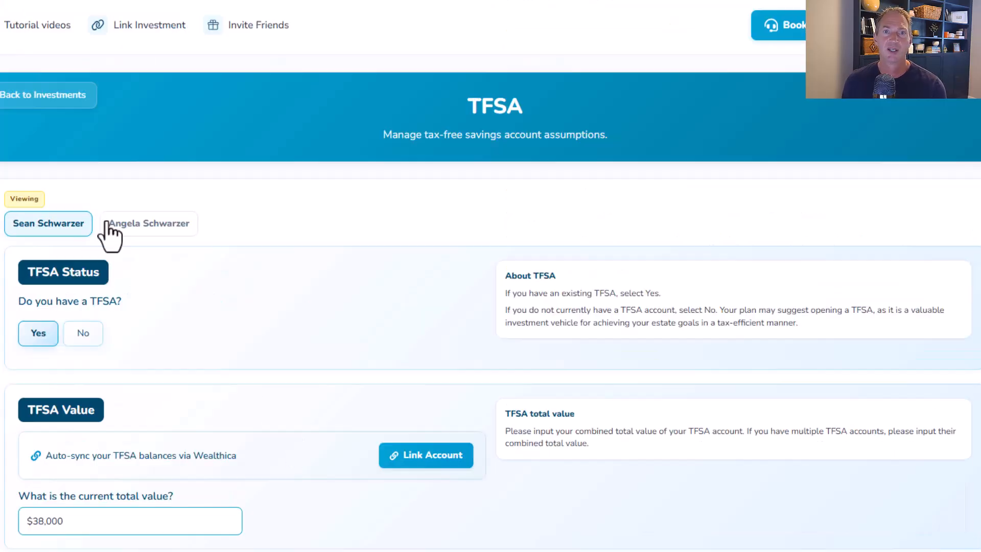
pyautogui.click(35, 96)
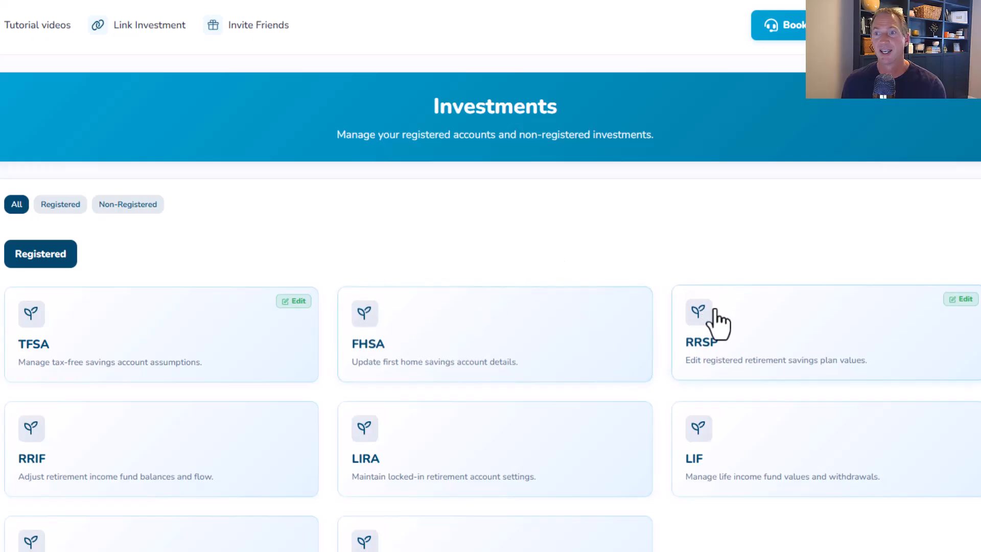
# - Open Cash Savings and review the primary holder's cash savings value and strategy
pyautogui.scroll(-1, 209, 434)
pyautogui.scroll(-2, 179, 430)
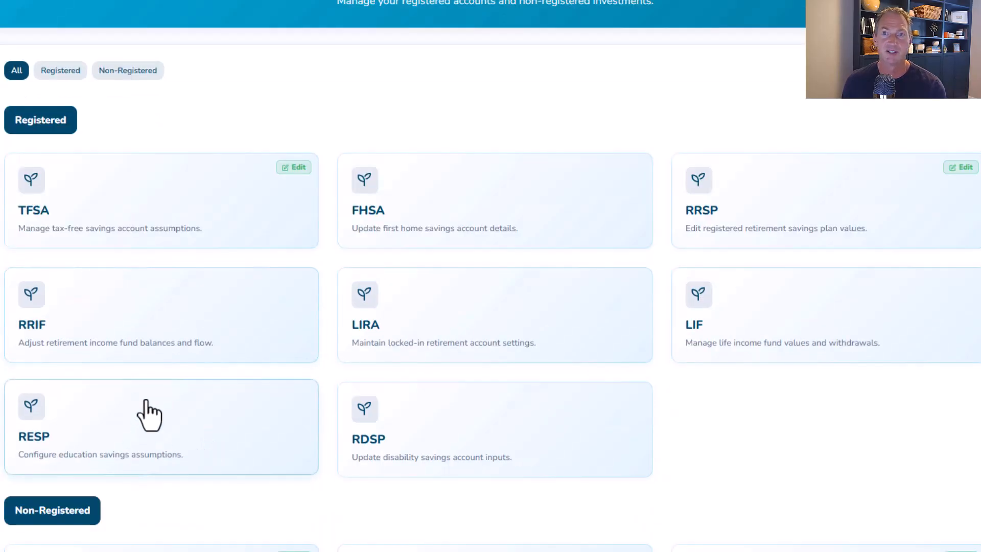
pyautogui.scroll(-1, 598, 342)
pyautogui.scroll(-1, 595, 358)
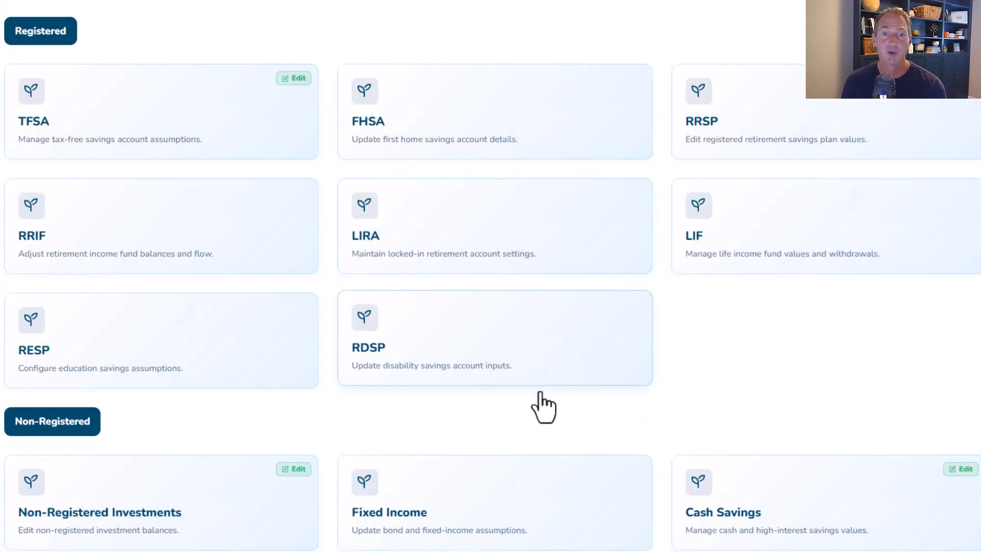
pyautogui.click(719, 536)
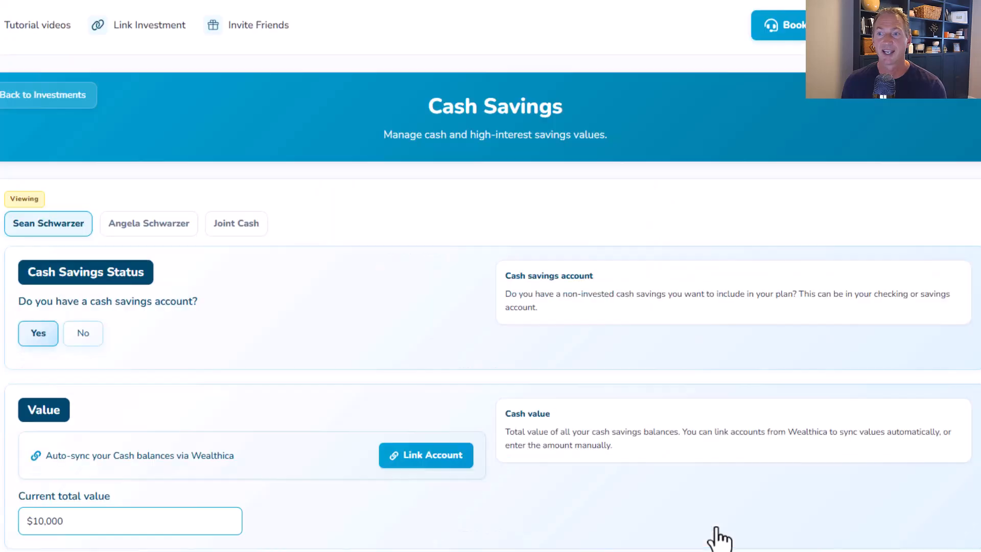
pyautogui.scroll(-2, 264, 286)
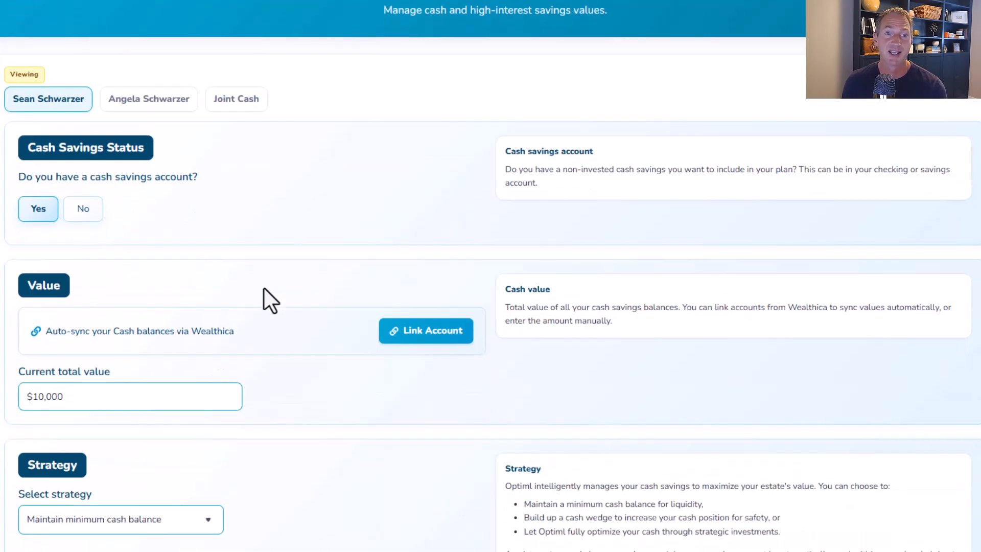
pyautogui.scroll(-1, 256, 424)
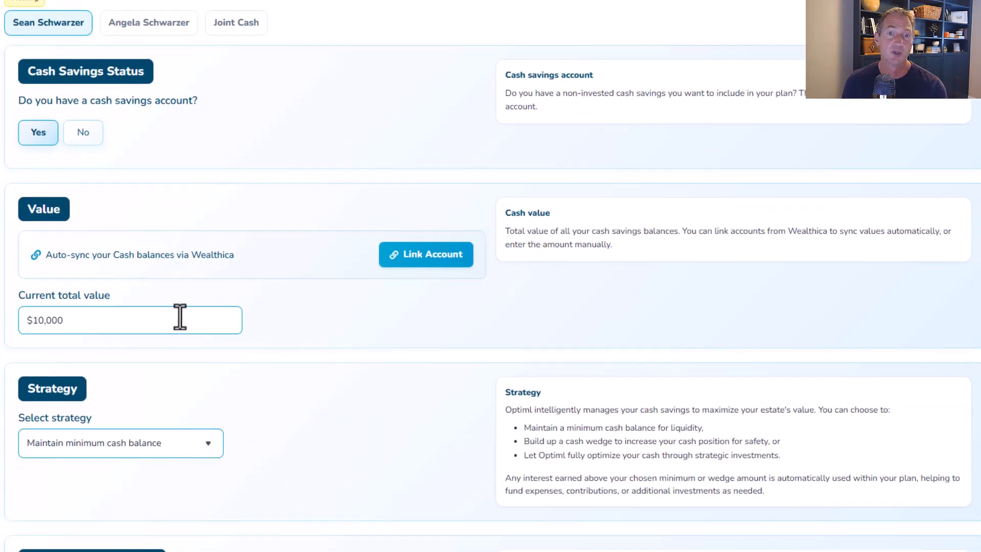
# - Review the cash savings strategy options, then move on to the Assets section
pyautogui.scroll(-2, 163, 339)
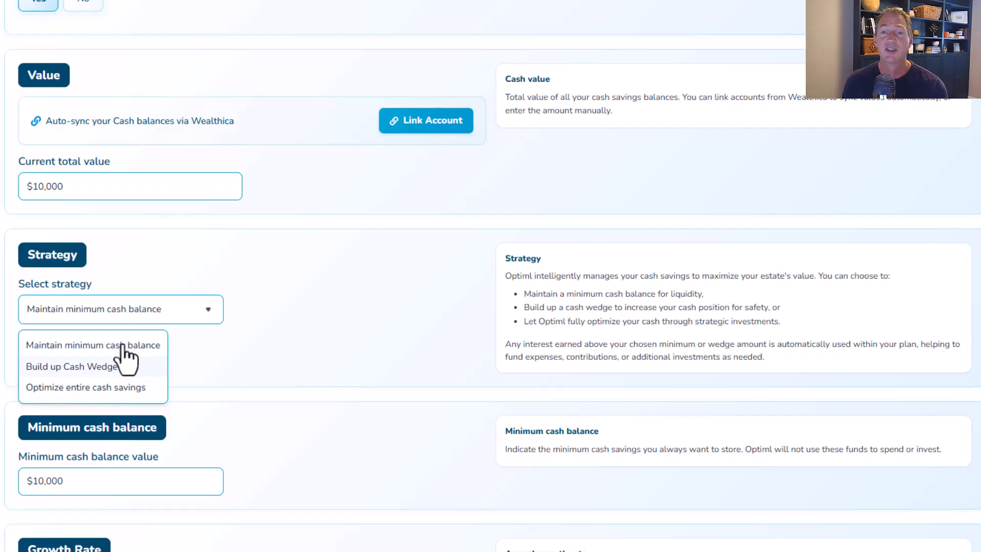
pyautogui.click(317, 293)
pyautogui.scroll(-2, 303, 314)
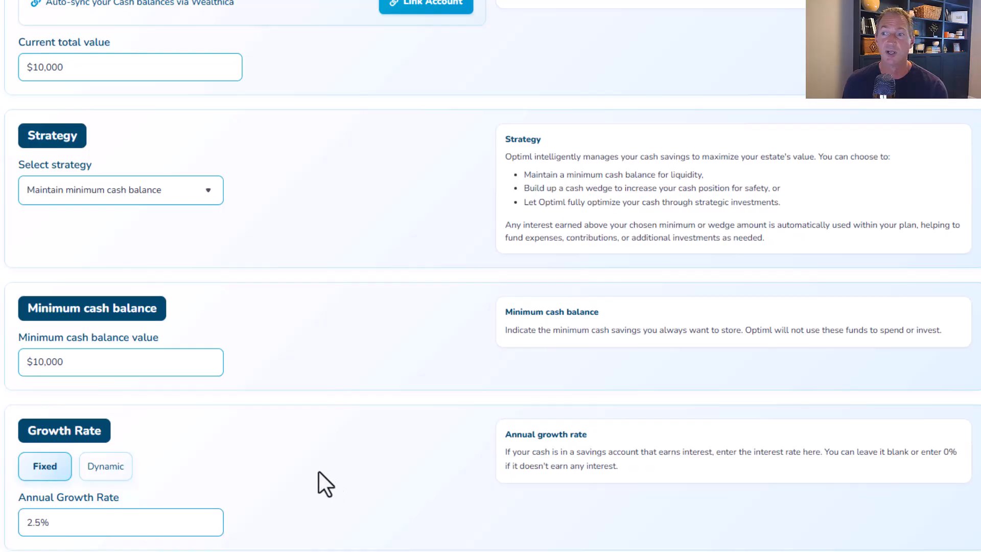
pyautogui.scroll(8, 285, 409)
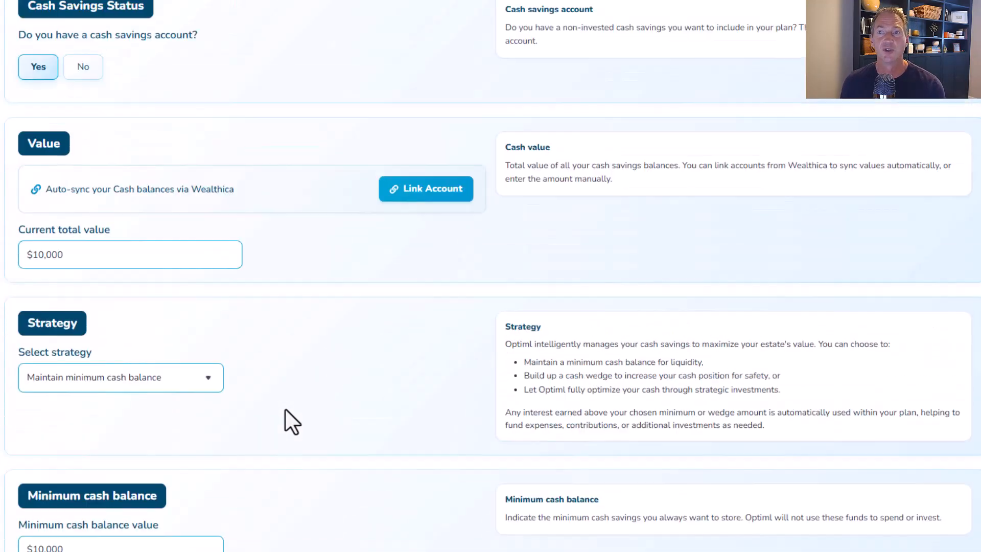
pyautogui.click(45, 95)
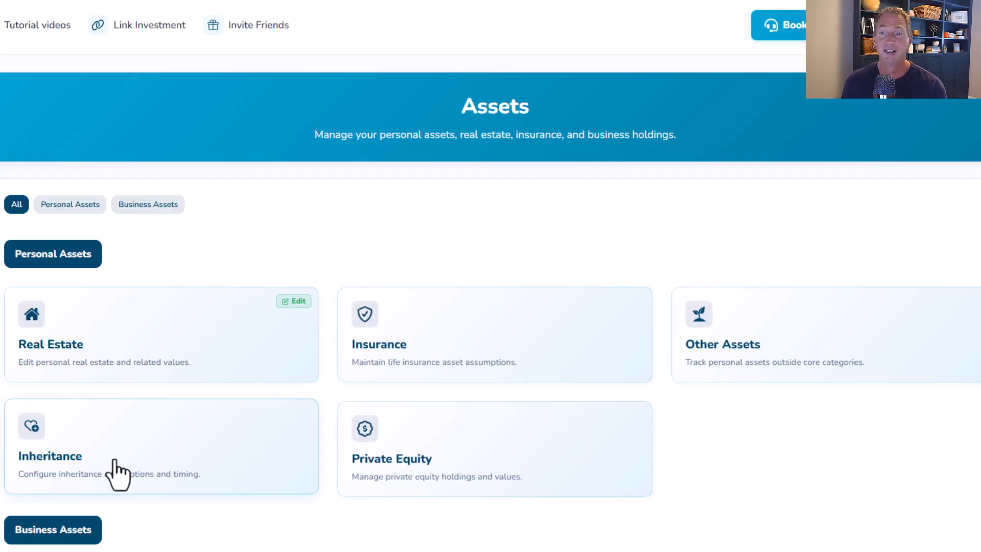
# - Open the primary residence under Real Estate and review its value, growth, expenses, insurance, taxes and mortgage fields
pyautogui.click(136, 341)
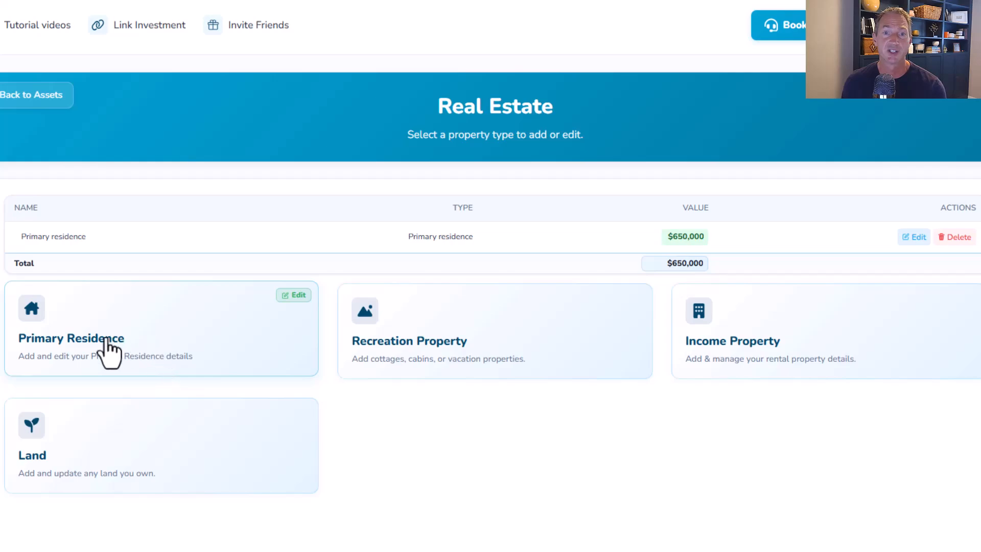
pyautogui.click(156, 358)
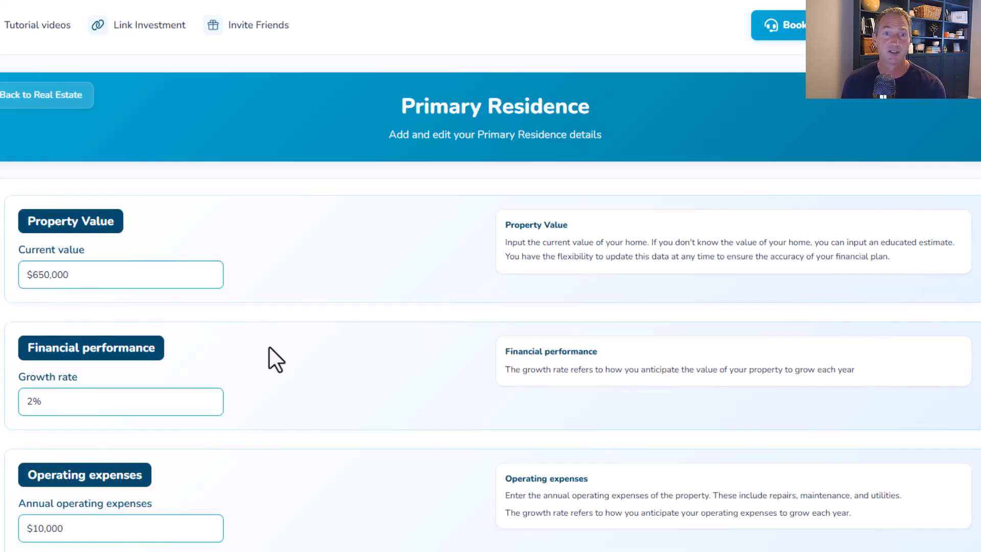
pyautogui.scroll(-3, 268, 346)
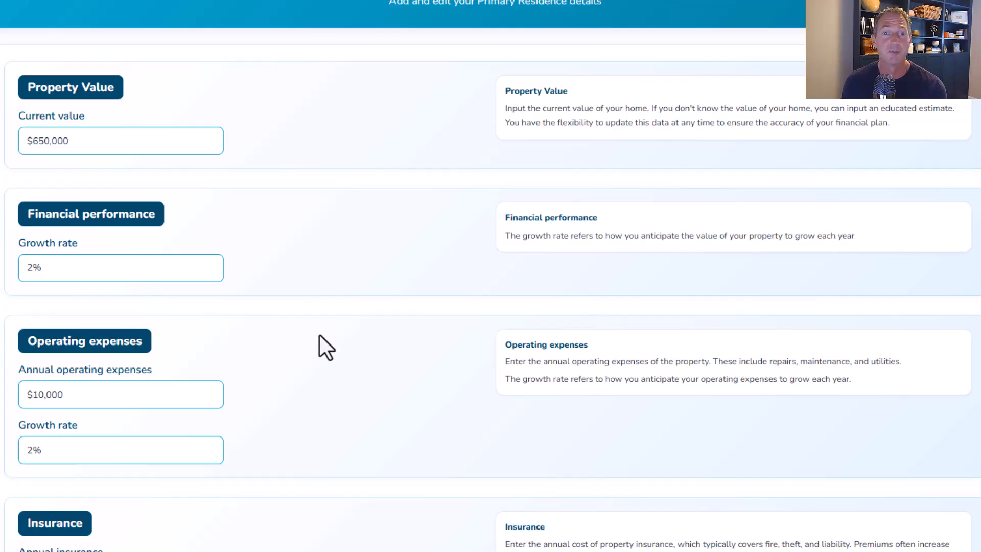
pyautogui.scroll(-1, 320, 335)
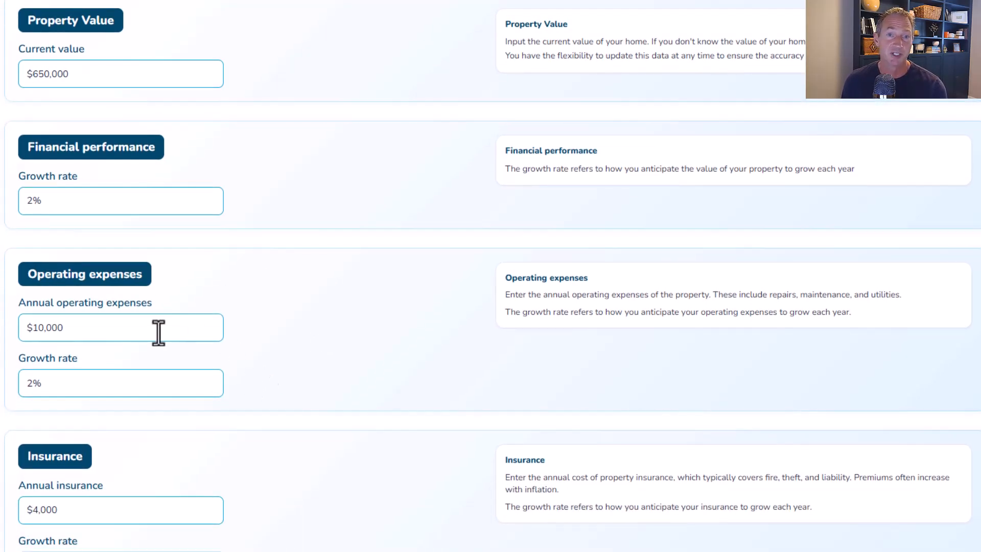
pyautogui.scroll(-2, 142, 391)
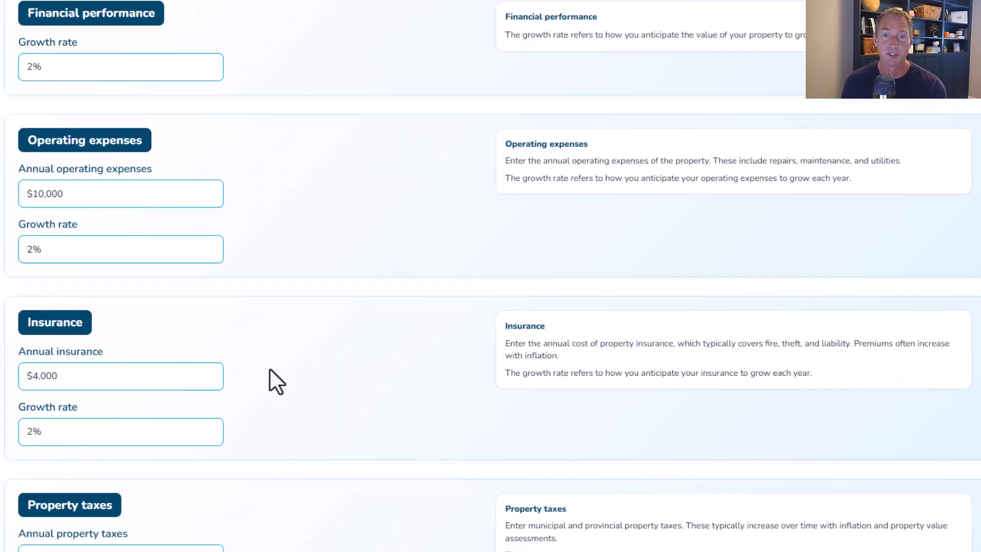
pyautogui.scroll(-4, 270, 369)
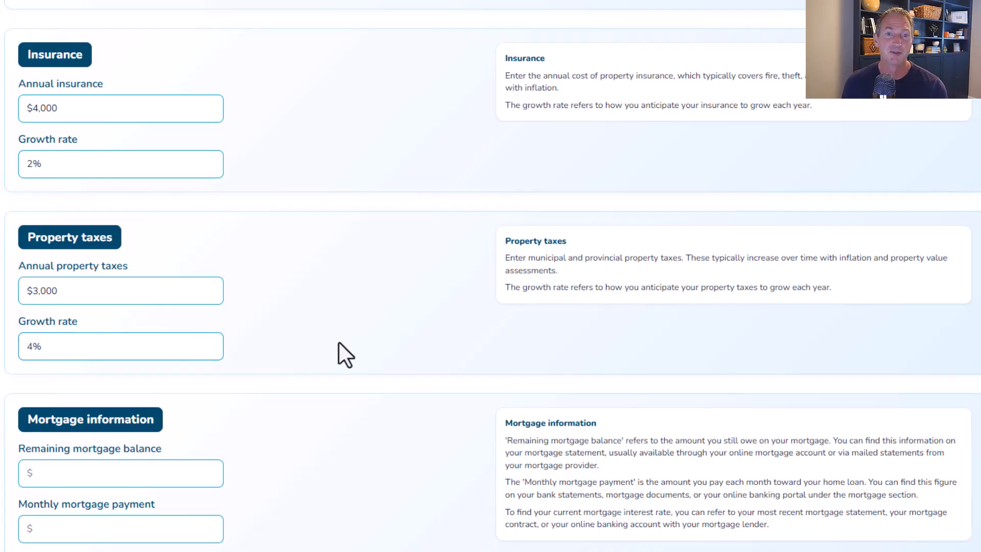
pyautogui.scroll(-3, 340, 343)
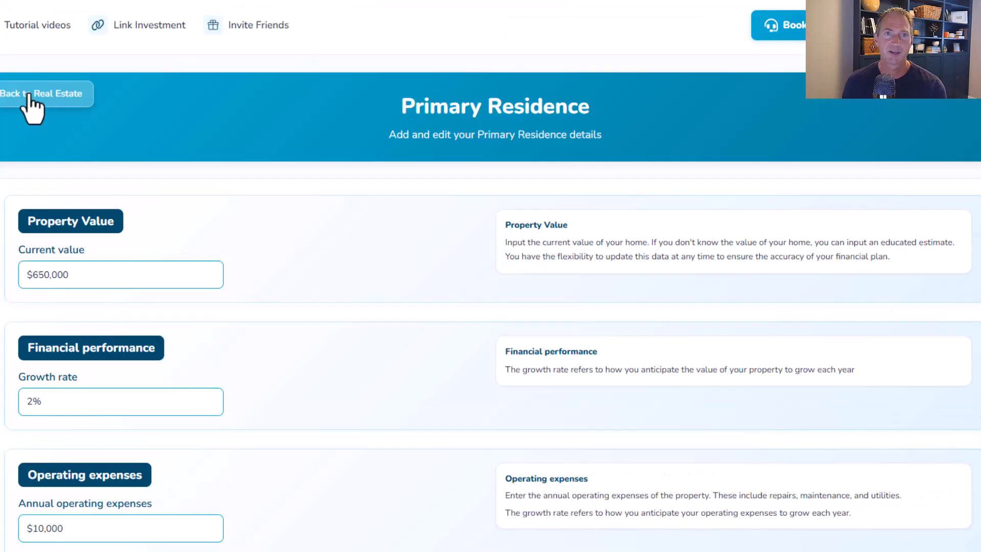
pyautogui.click(31, 99)
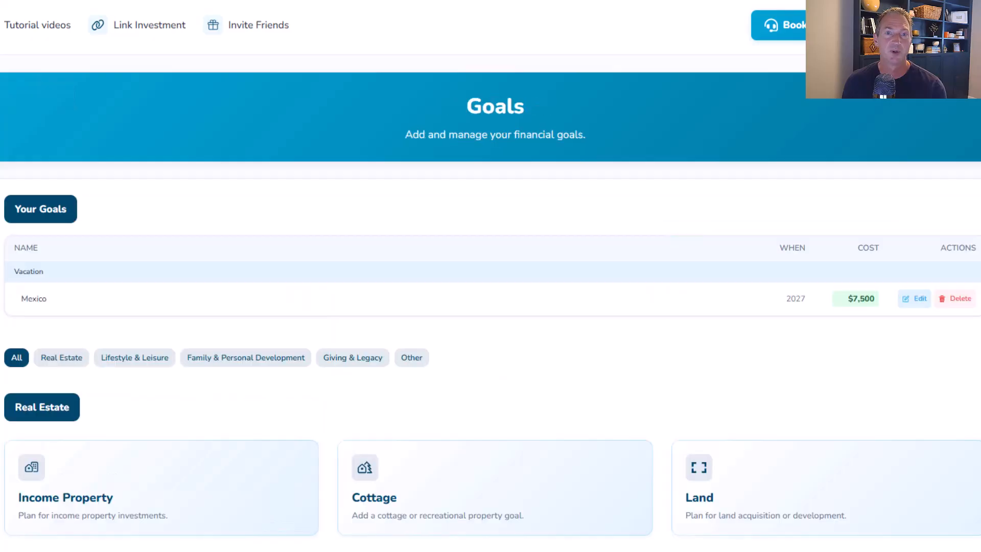
# - Browse the Goals page, including the existing vacation goal and the available goal categories
pyautogui.scroll(-2, 136, 358)
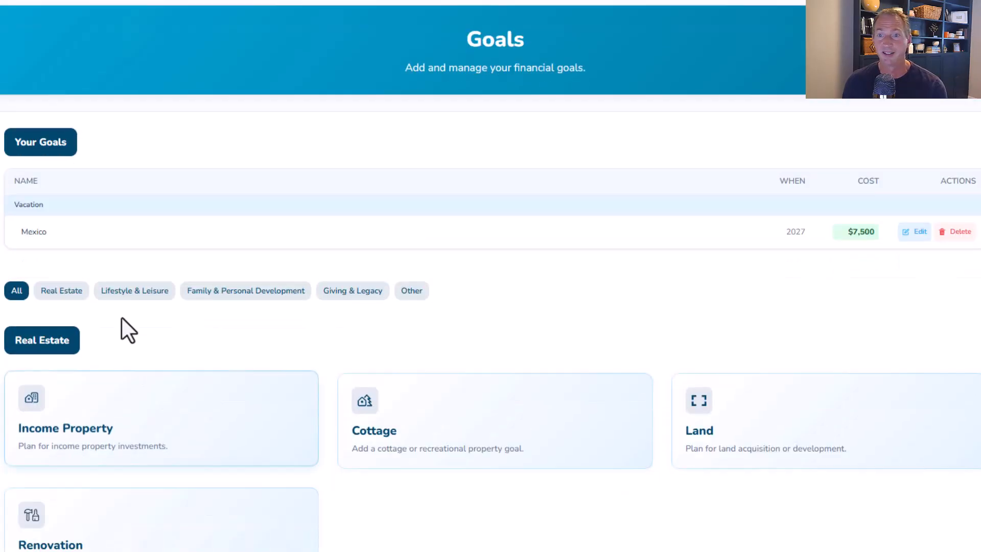
pyautogui.scroll(2, 110, 305)
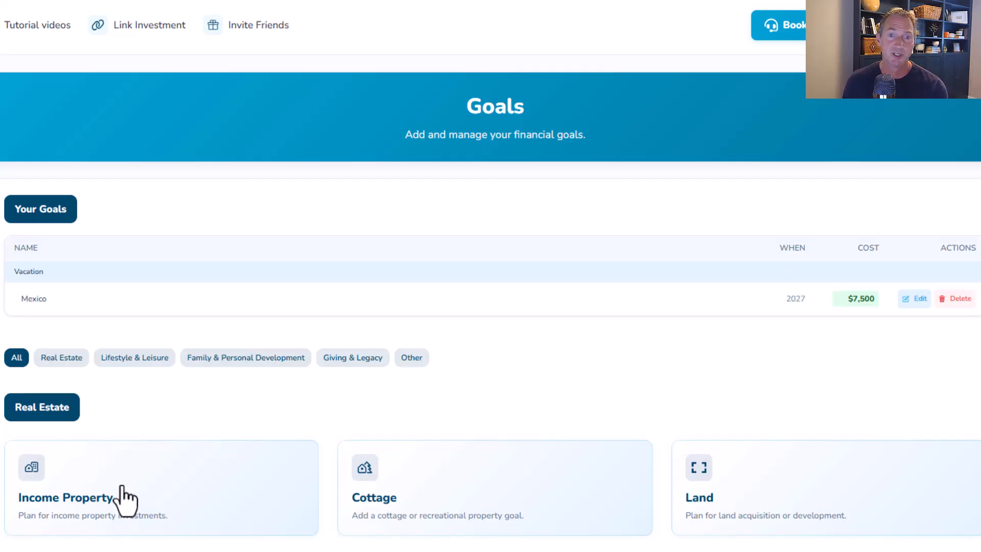
pyautogui.scroll(-6, 486, 465)
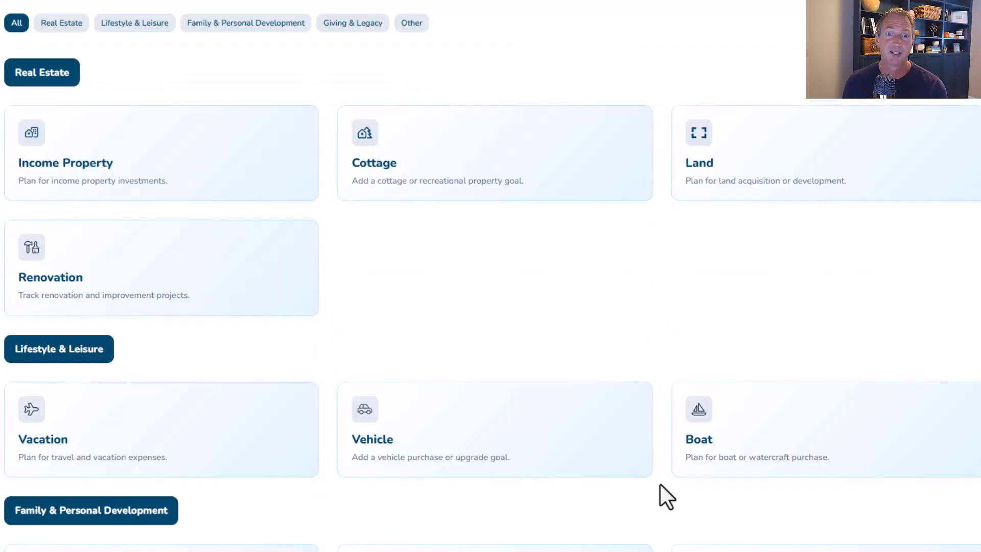
pyautogui.scroll(-5, 660, 484)
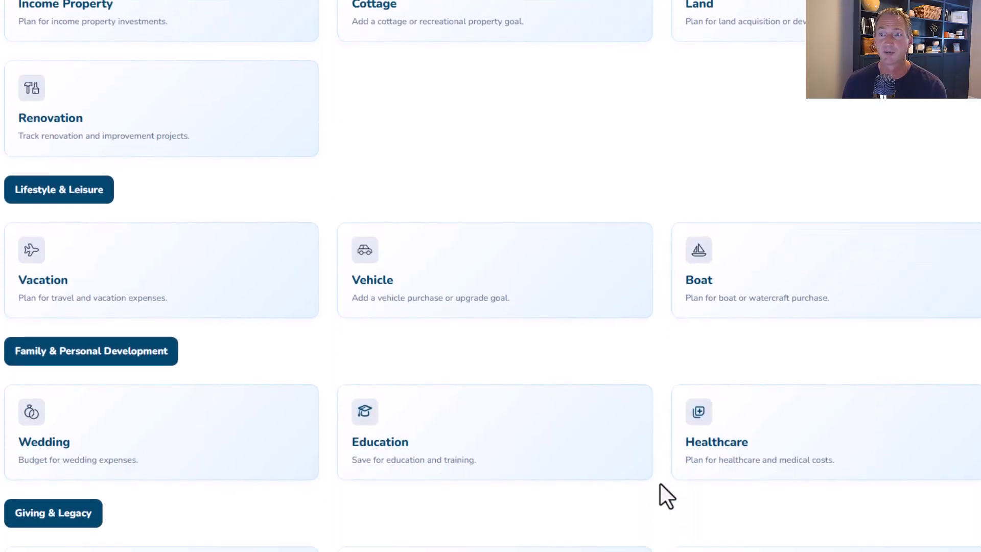
pyautogui.scroll(-2, 660, 484)
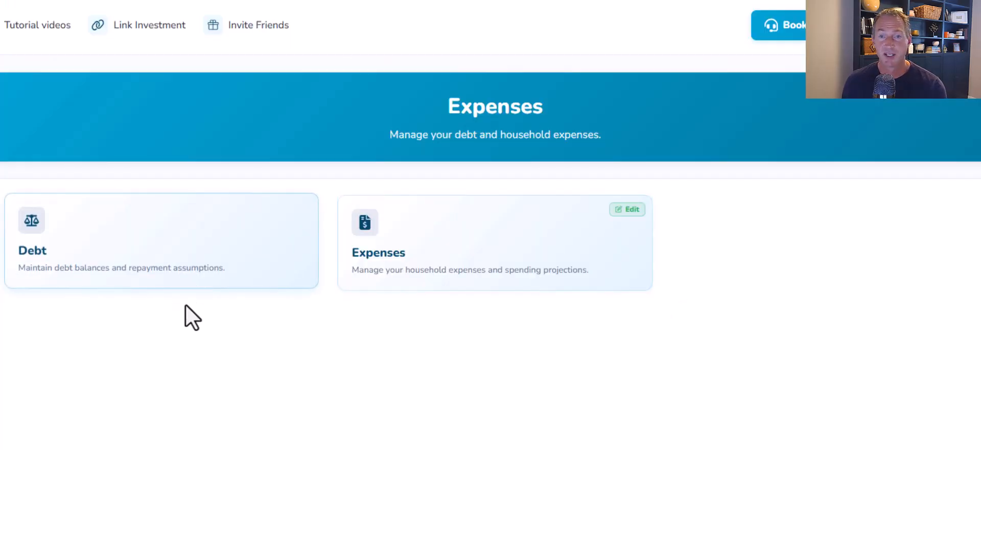
# - Open Expenses and switch the expense growth projection to Go-Go, Slow-Go, No-Go
pyautogui.click(409, 251)
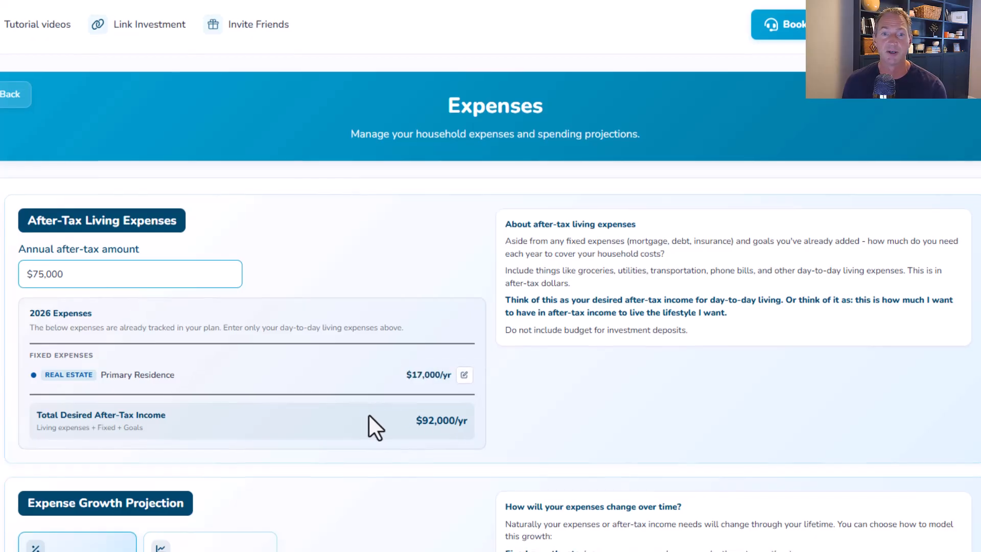
pyautogui.scroll(-5, 369, 415)
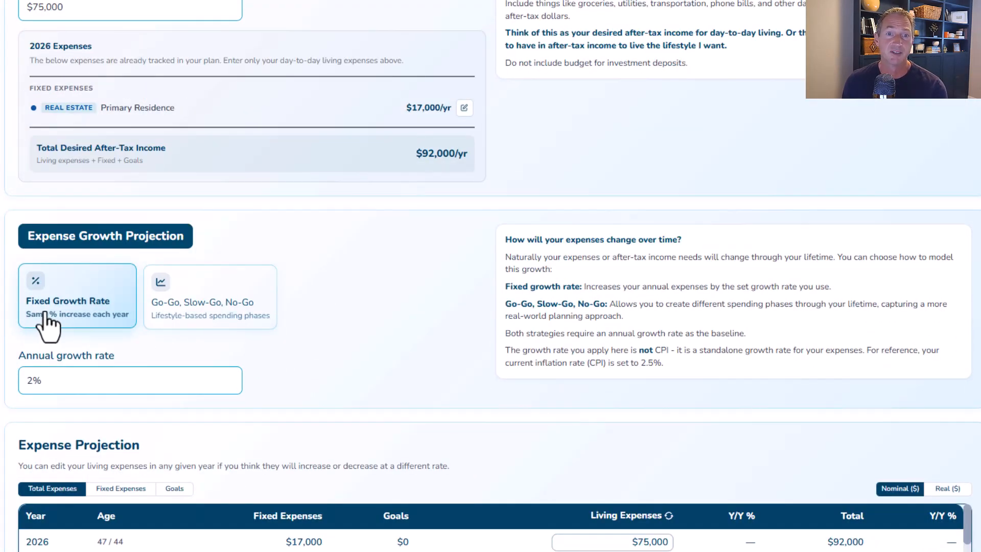
pyautogui.click(178, 308)
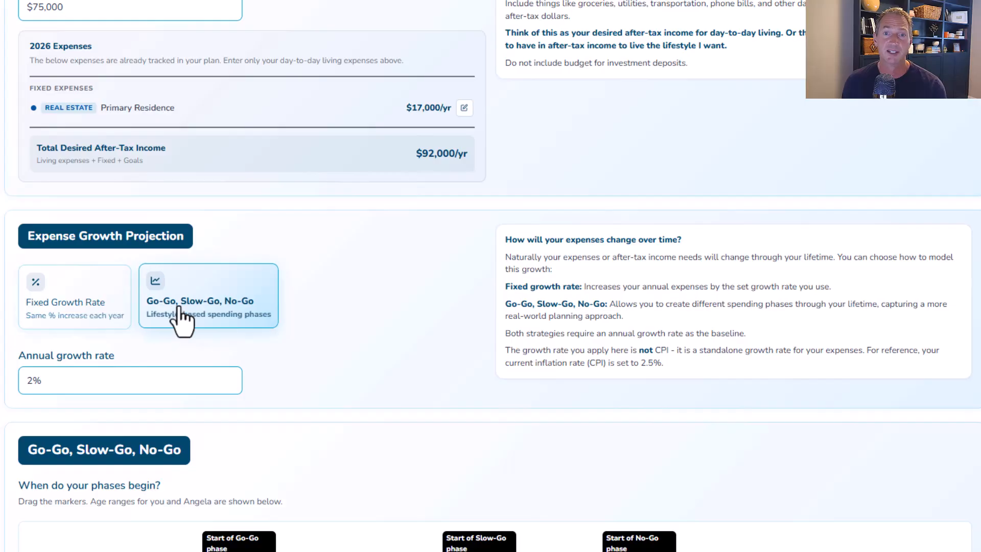
pyautogui.scroll(-5, 369, 312)
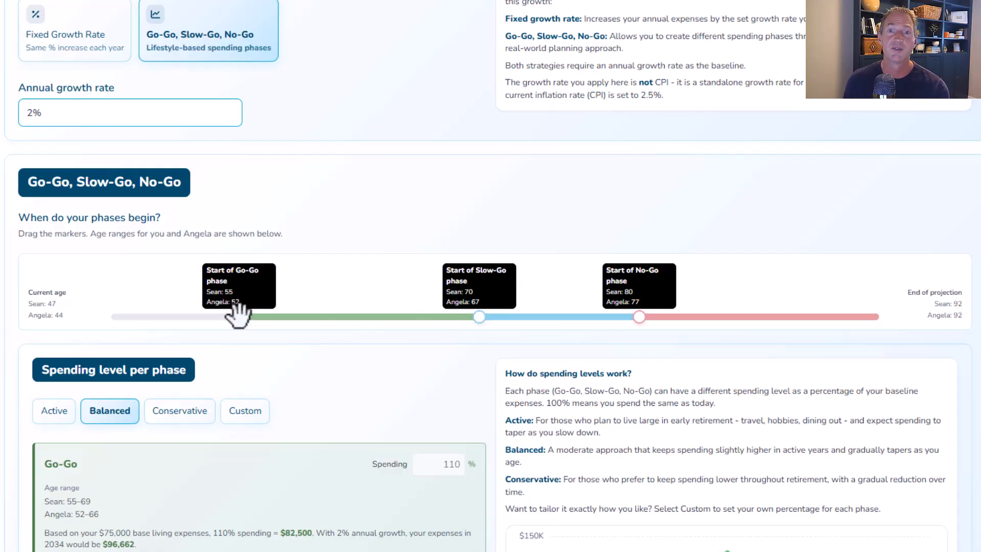
# - Move the Go-Go phase start to age 60 and the No-Go phase start to age 82 for the primary holder
pyautogui.click(260, 318)
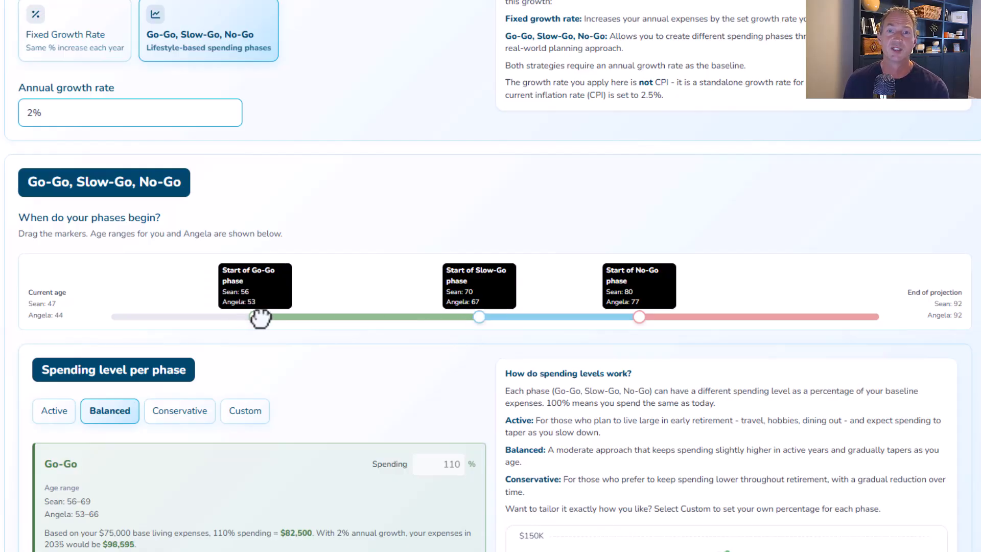
pyautogui.moveTo(260, 318); pyautogui.dragTo(317, 318)
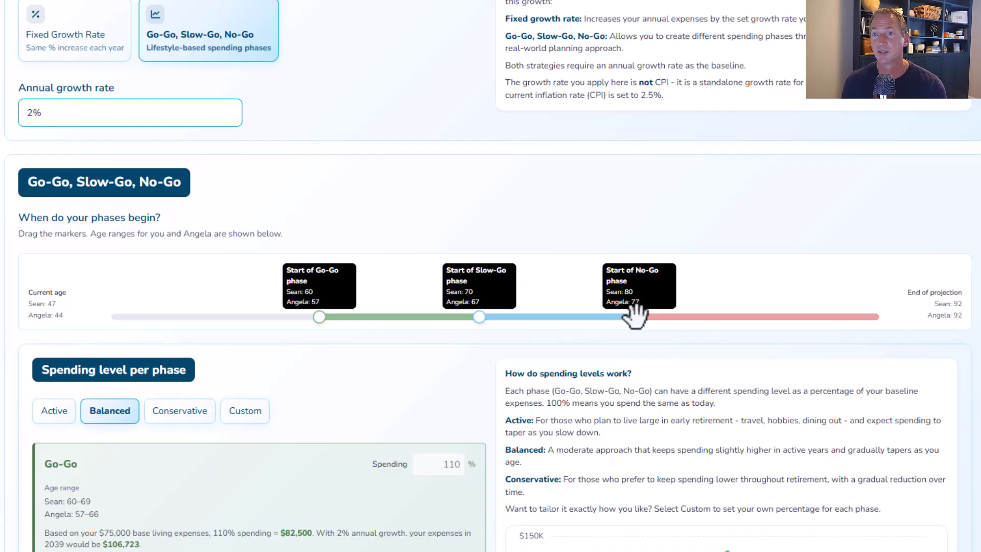
pyautogui.moveTo(645, 317); pyautogui.dragTo(669, 319)
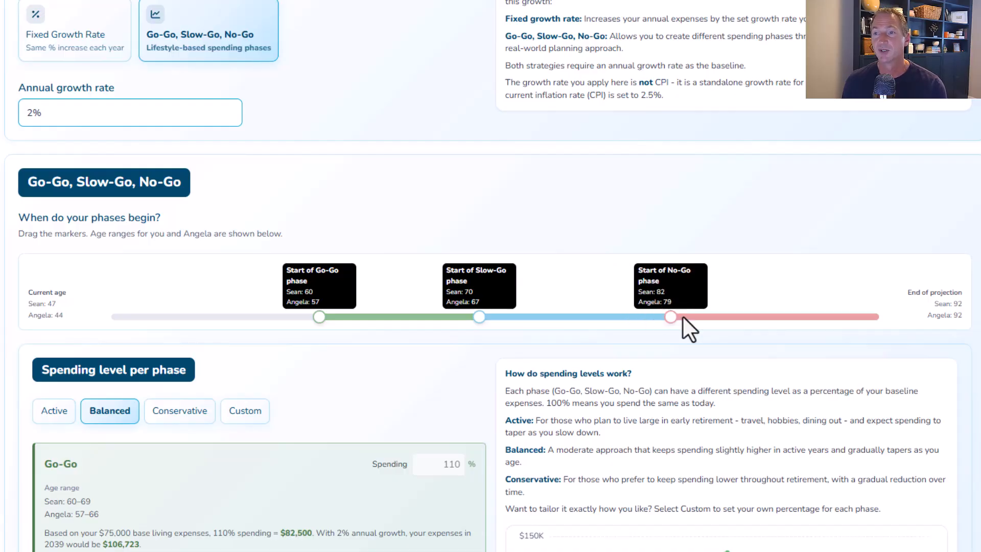
# - Review the spending levels per phase and the yearly expense projection table
pyautogui.scroll(-3, 535, 366)
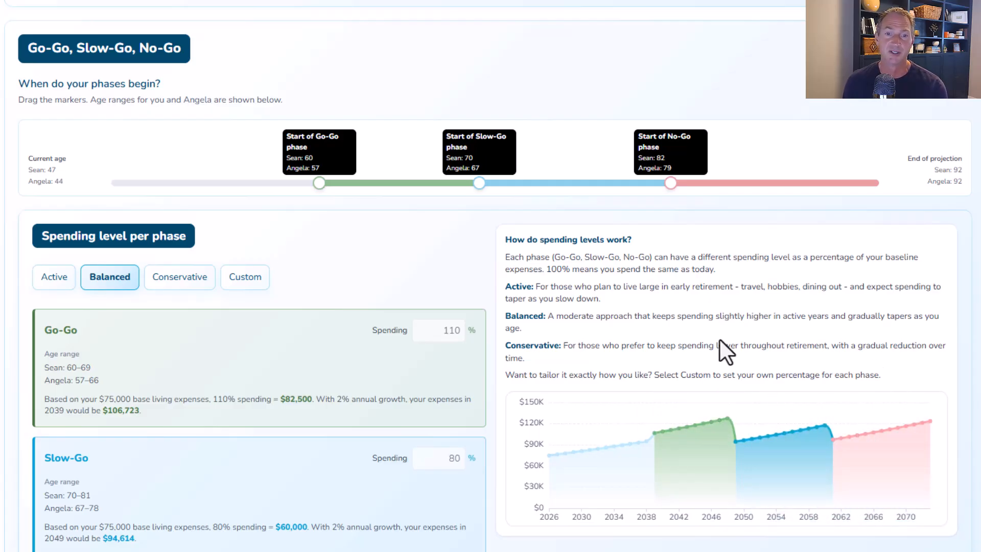
pyautogui.scroll(-2, 425, 430)
pyautogui.click(452, 327)
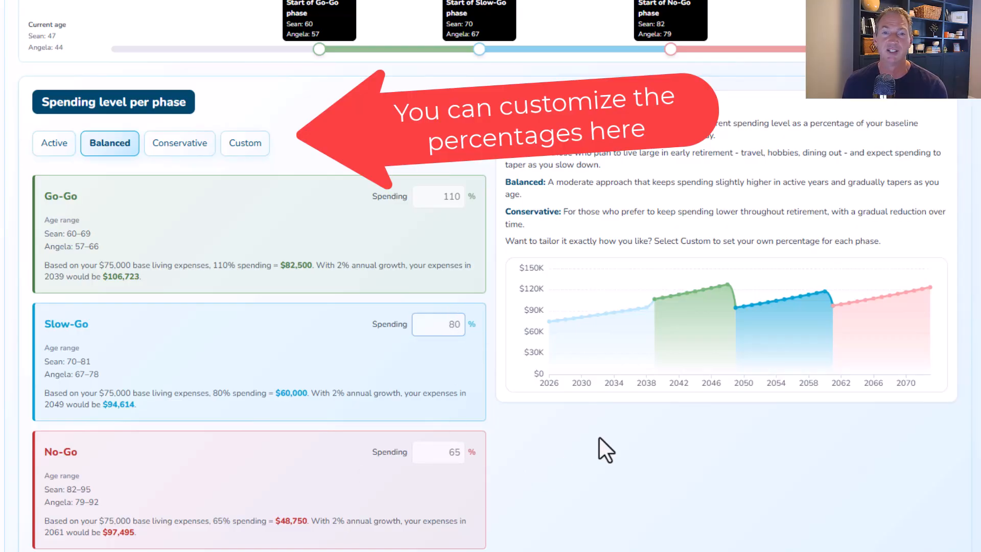
pyautogui.scroll(-6, 599, 437)
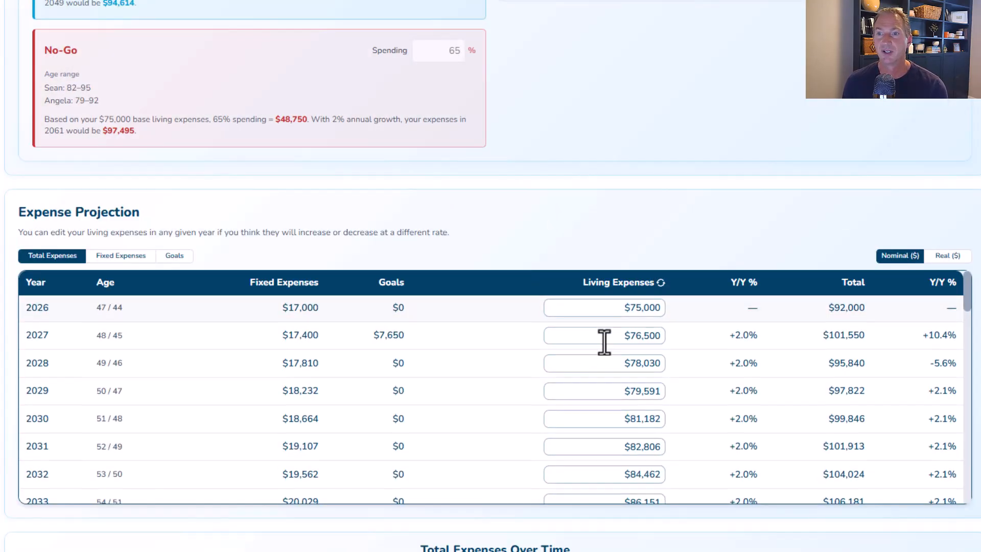
pyautogui.scroll(-5, 601, 378)
pyautogui.scroll(3, 601, 399)
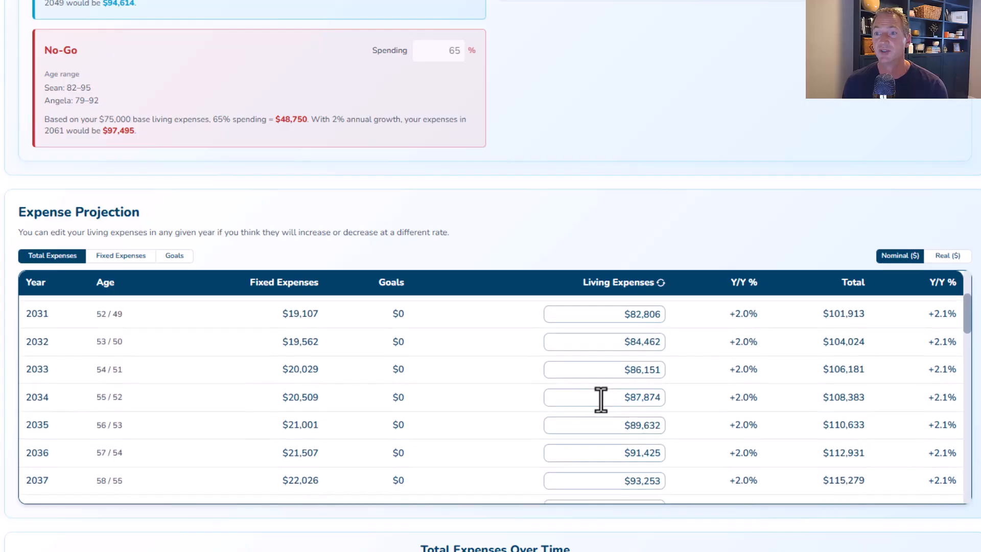
# - Save the expense settings and choose to run a new plan
pyautogui.click(626, 398)
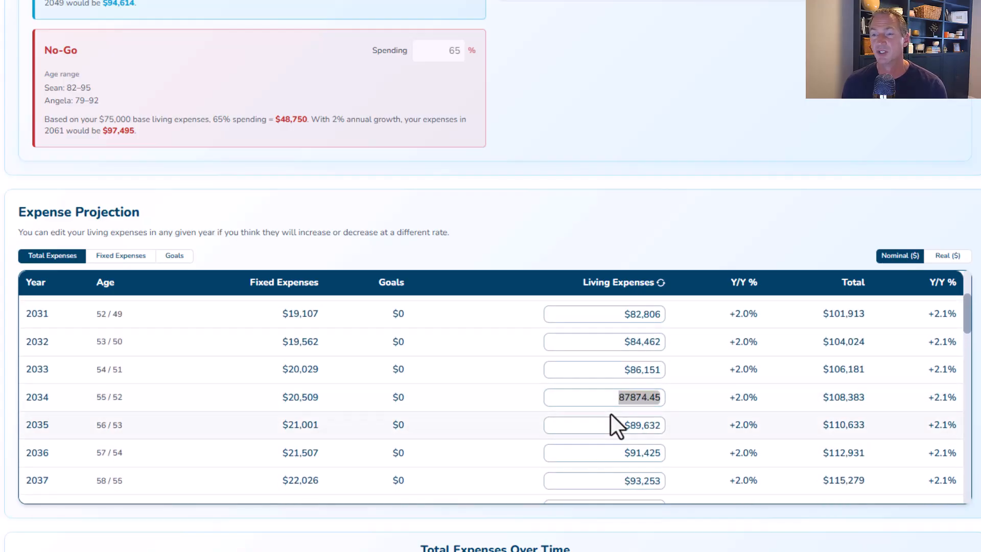
pyautogui.scroll(-2, 708, 379)
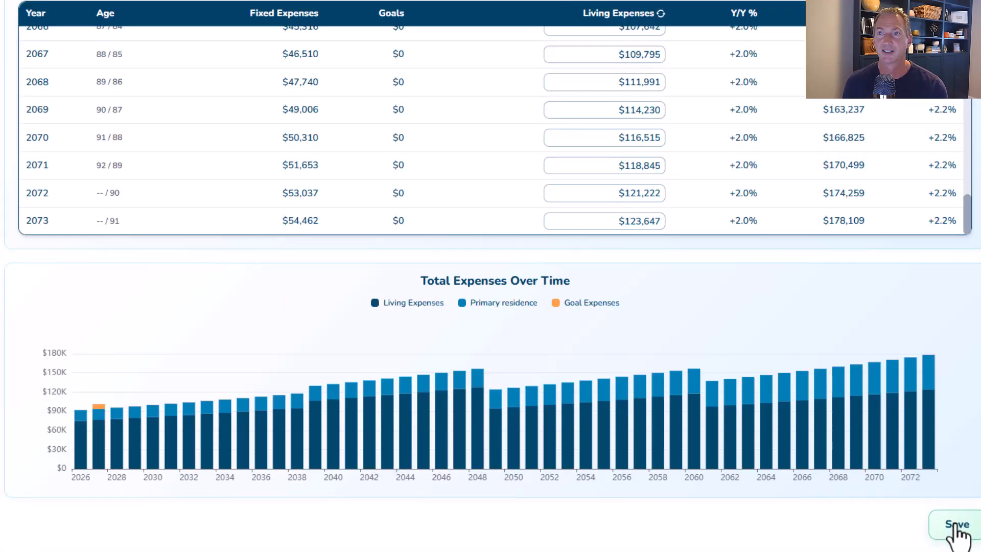
pyautogui.click(953, 523)
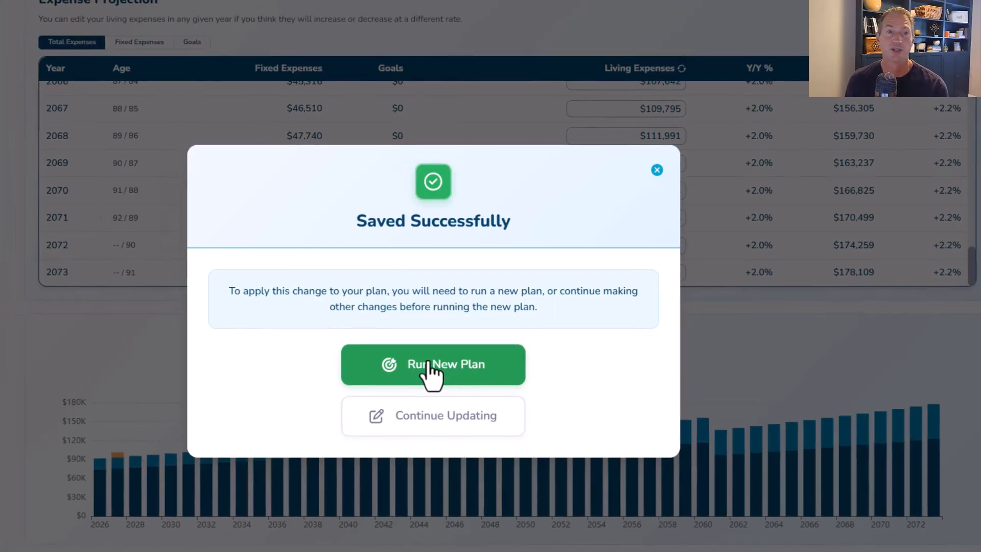
pyautogui.click(415, 366)
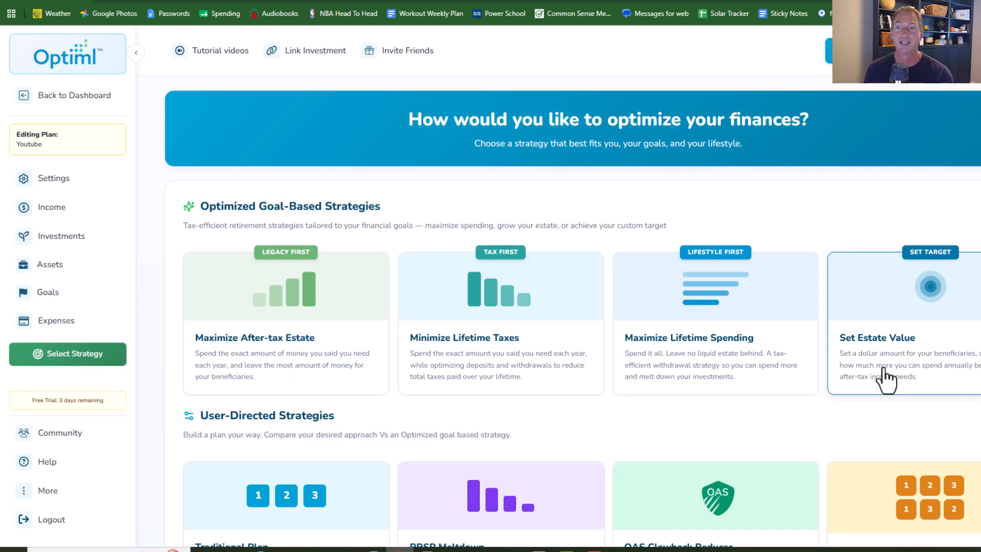
# - Choose the Traditional Plan strategy and review its deposit and withdrawal order
pyautogui.scroll(-5, 849, 381)
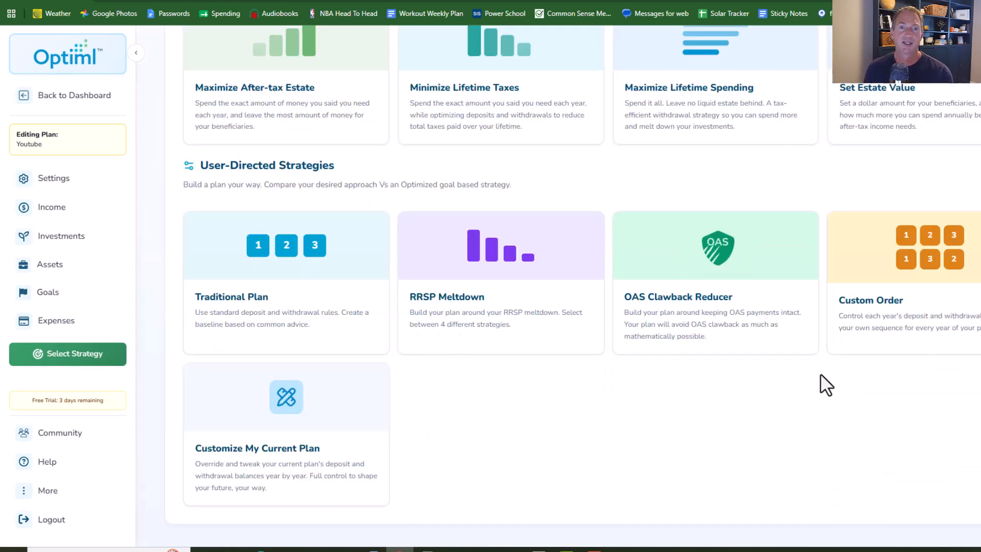
pyautogui.click(349, 307)
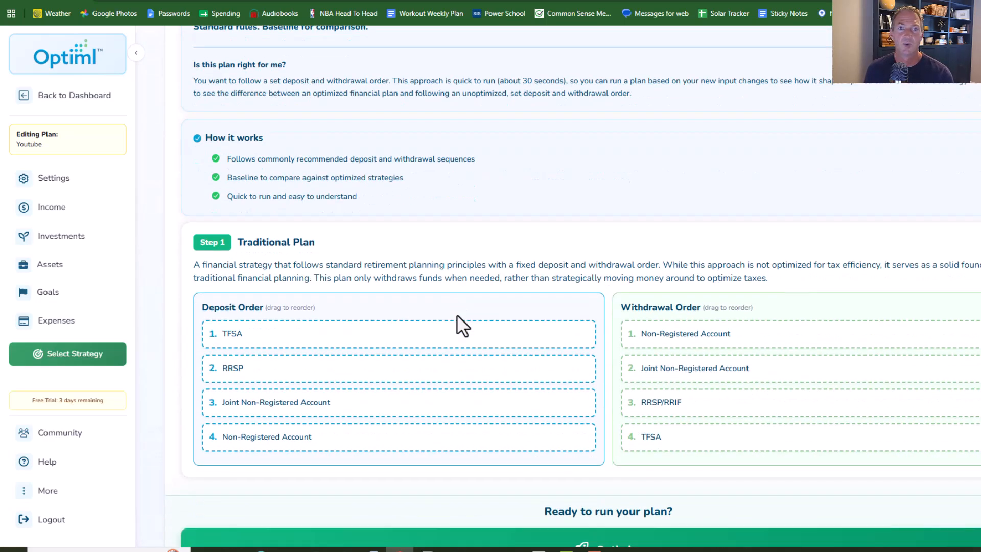
pyautogui.scroll(-1, 460, 324)
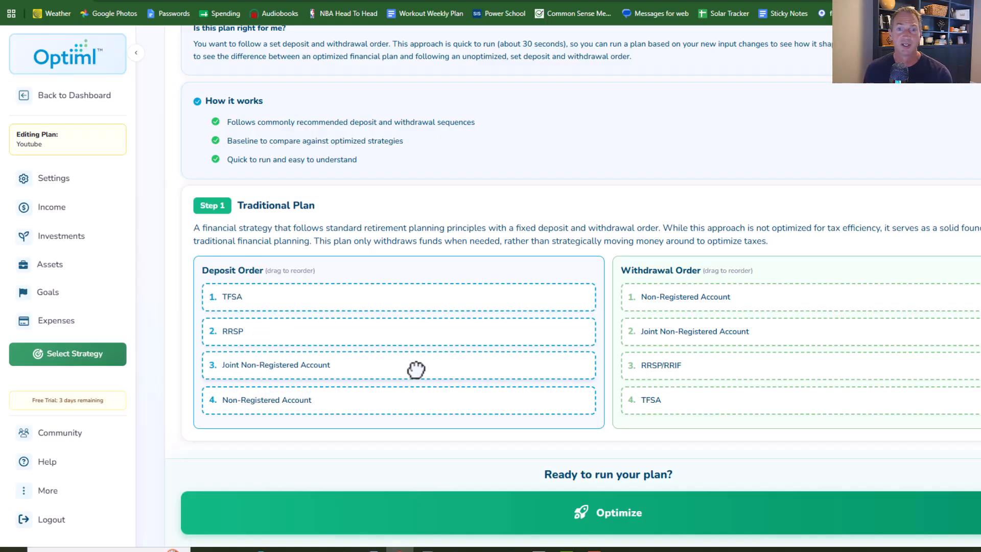
# - Launch the Traditional Plan optimization with its default deposit and withdrawal order
pyautogui.moveTo(416, 368)
pyautogui.mouseDown()
pyautogui.moveTo(409, 321)
pyautogui.moveTo(405, 346)
pyautogui.moveTo(422, 372)
pyautogui.moveTo(414, 372)
pyautogui.mouseUp()
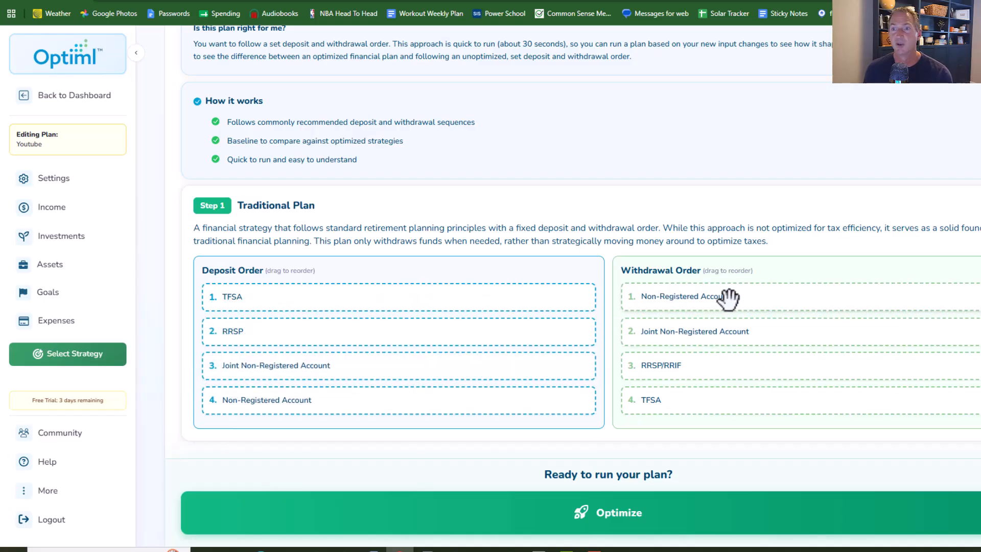
pyautogui.moveTo(706, 347); pyautogui.dragTo(668, 356)
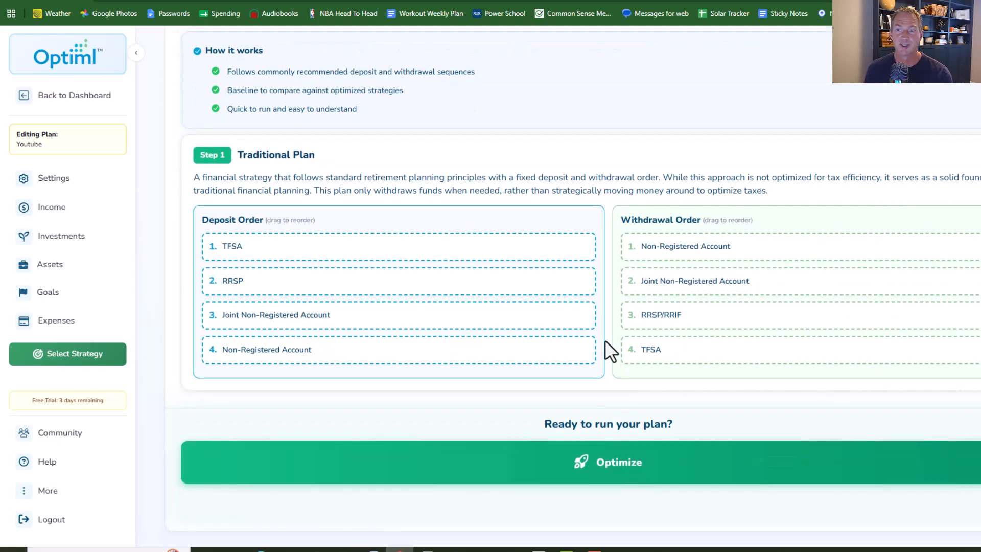
pyautogui.scroll(-1, 605, 339)
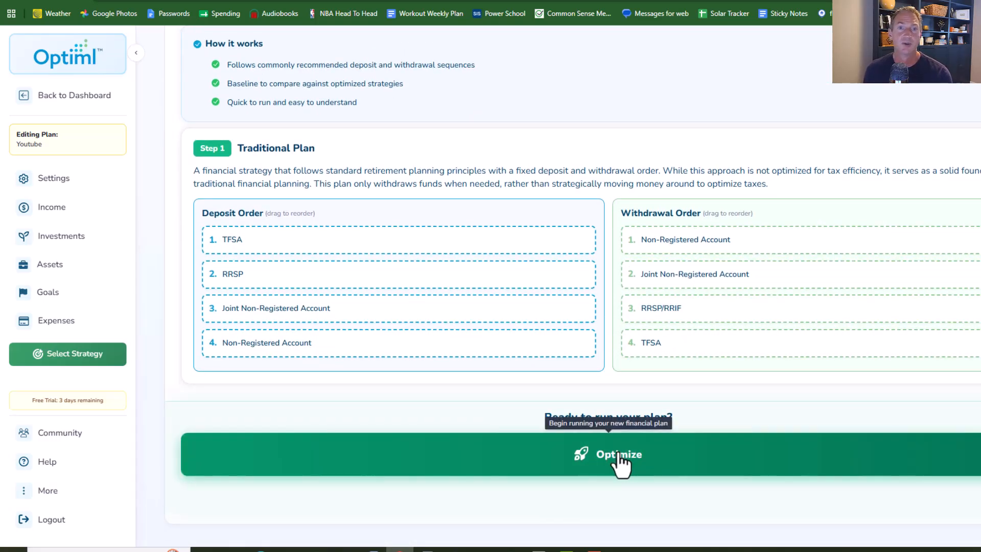
pyautogui.click(554, 454)
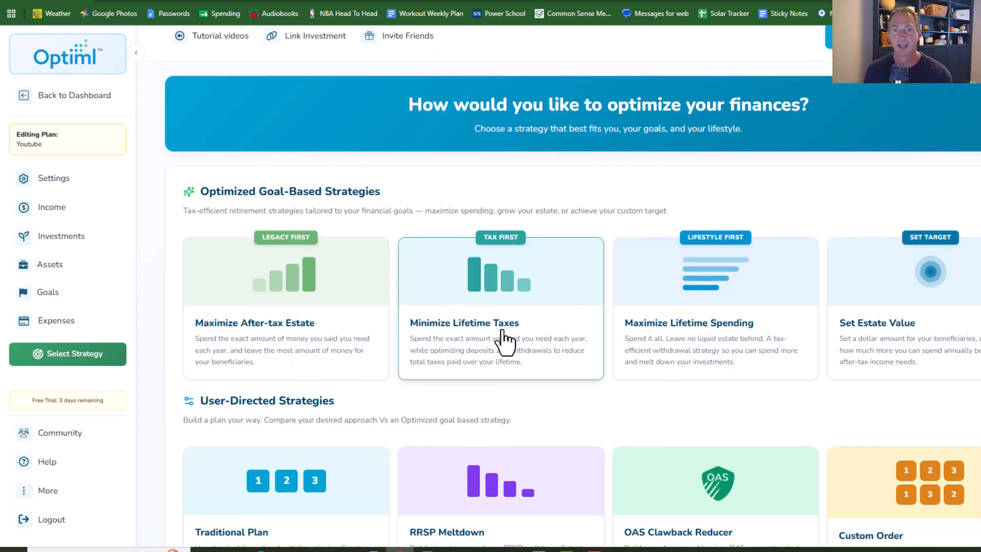
# - Choose the Customize My Current Plan strategy and apply the pending plan changes
pyautogui.scroll(-4, 506, 340)
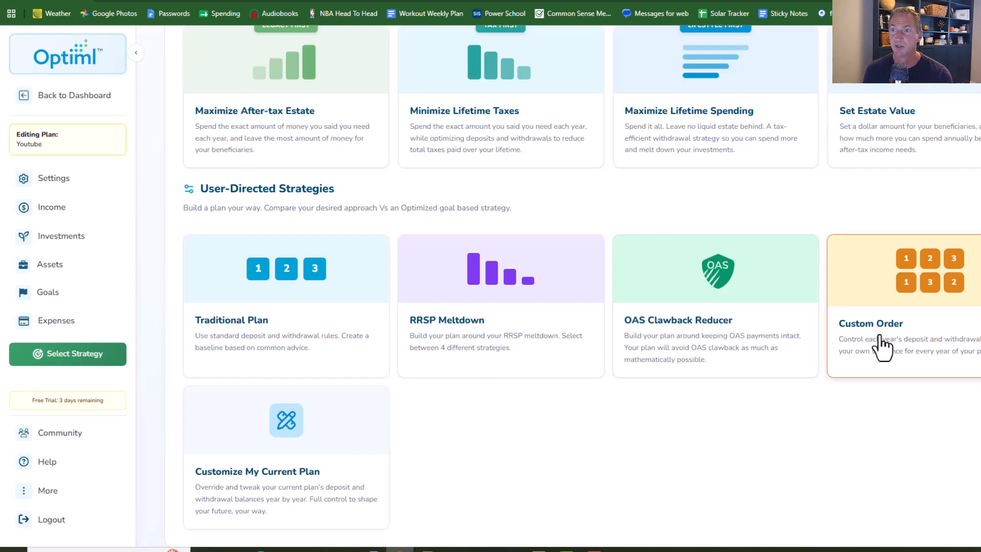
pyautogui.click(281, 422)
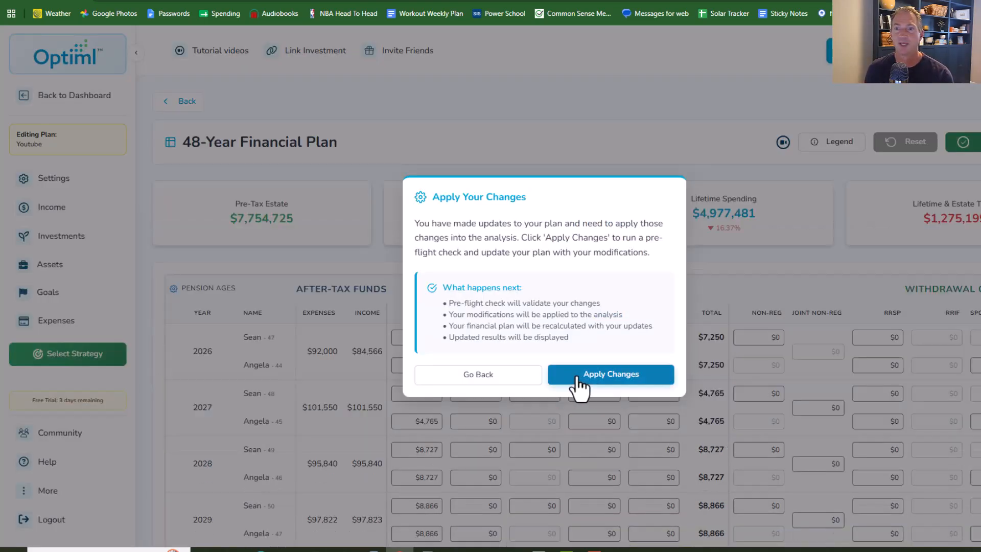
pyautogui.click(577, 379)
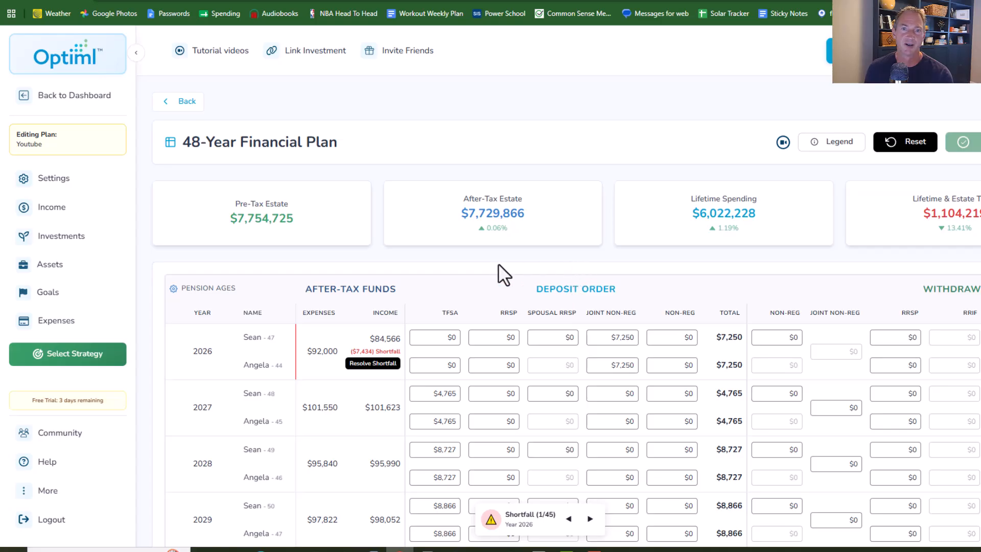
# - Resolve the 2026 shortfall by reducing annual expenses, applying the resolution to 2026 only
pyautogui.moveTo(368, 373)
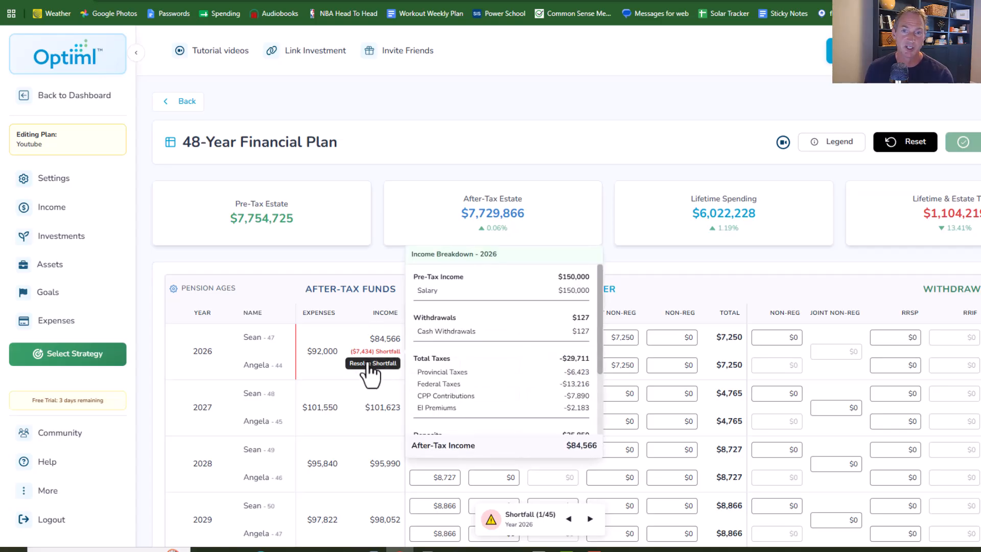
pyautogui.click(366, 363)
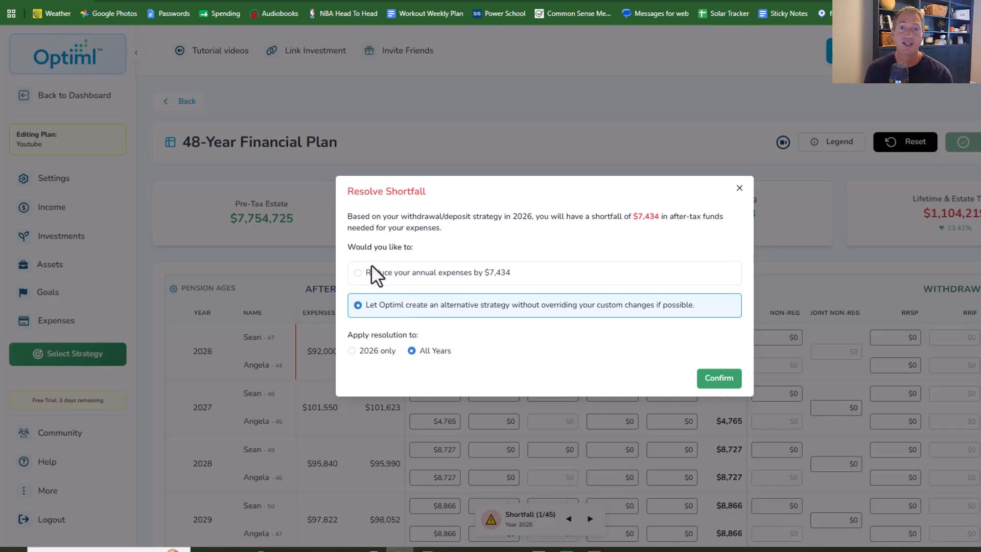
pyautogui.click(357, 273)
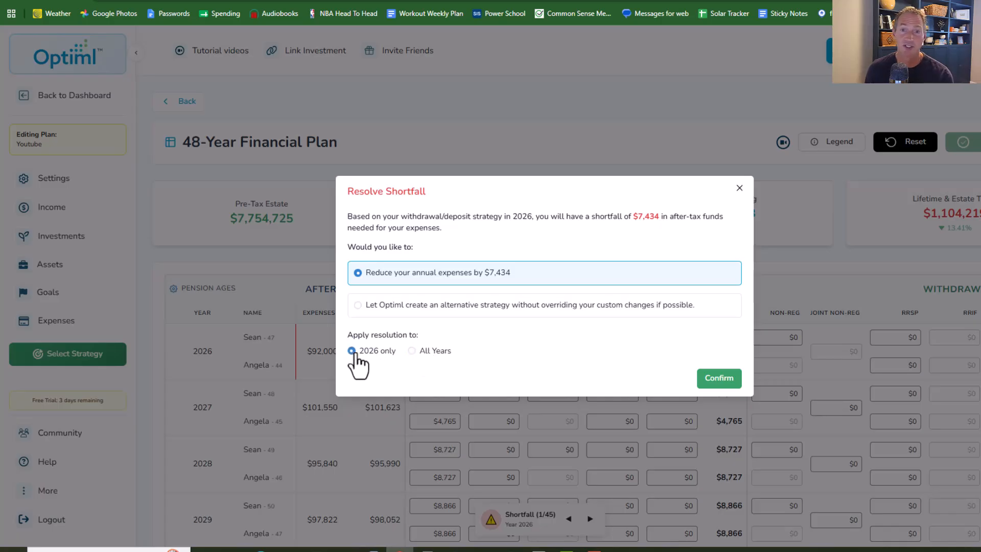
pyautogui.click(716, 378)
# - Resolve the 2030 surplus by letting Optiml create an alternative strategy for all years
pyautogui.scroll(-6, 574, 318)
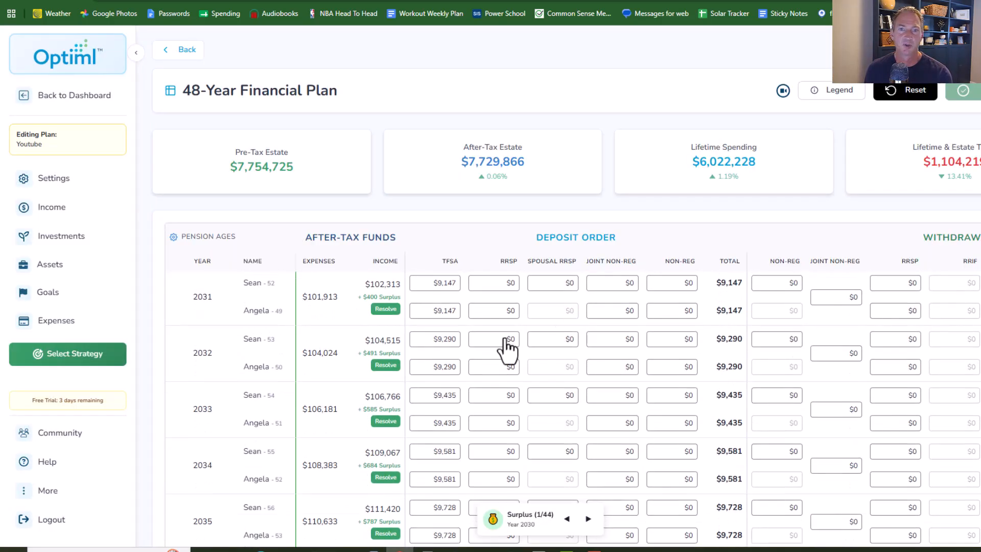
pyautogui.scroll(1, 394, 349)
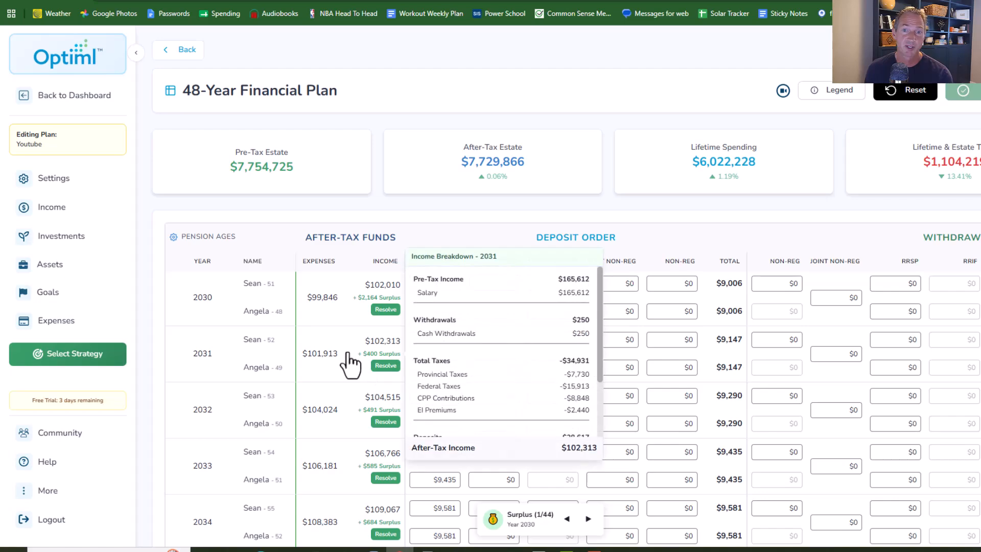
pyautogui.scroll(1, 348, 356)
pyautogui.click(384, 366)
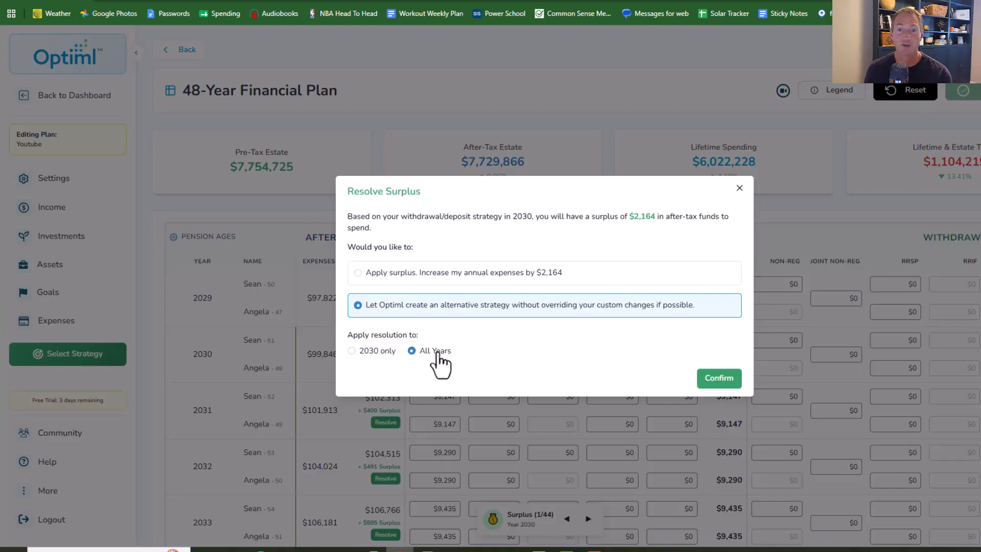
pyautogui.click(719, 378)
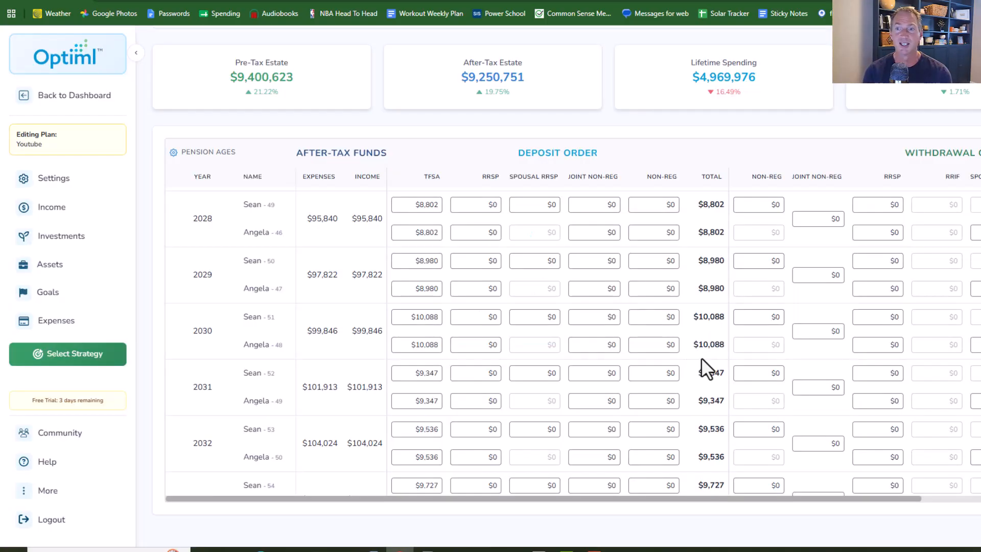
# - Launch the analysis of the customized year-by-year plan
pyautogui.scroll(-20, 417, 332)
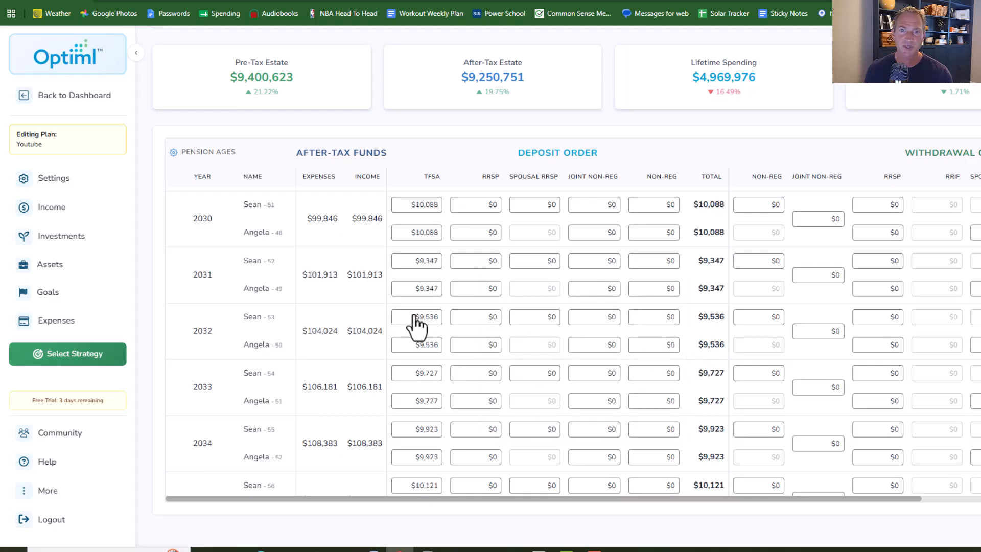
pyautogui.scroll(-13, 417, 332)
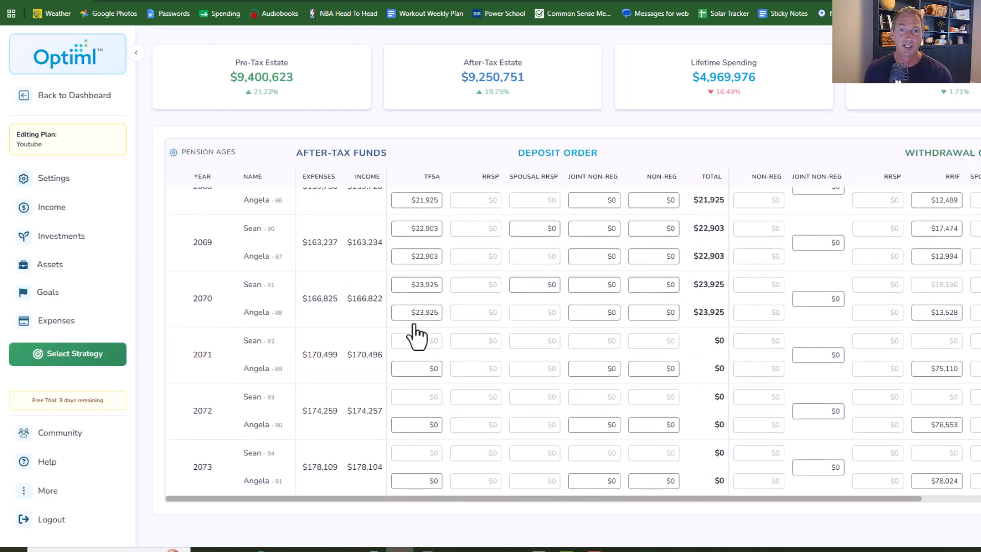
pyautogui.scroll(3, 892, 134)
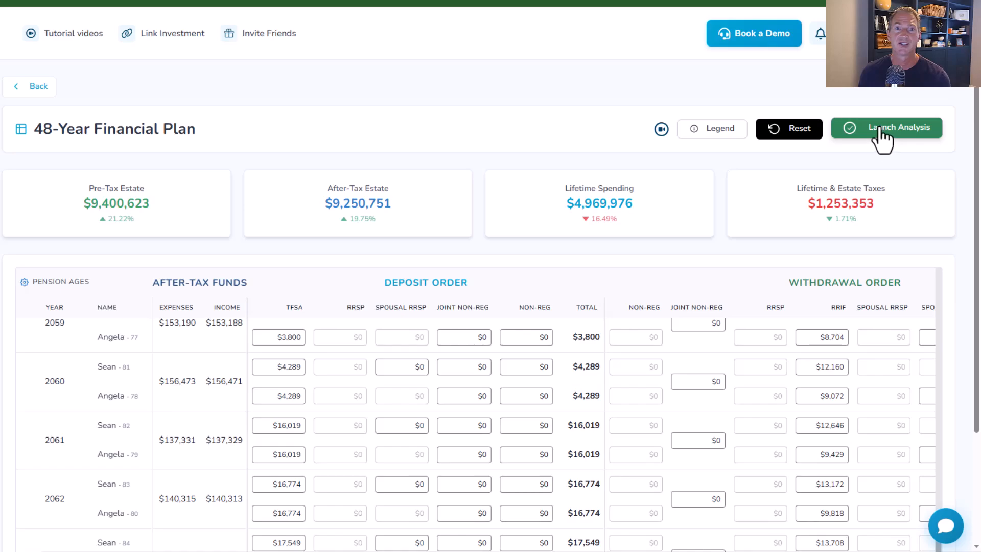
pyautogui.click(880, 128)
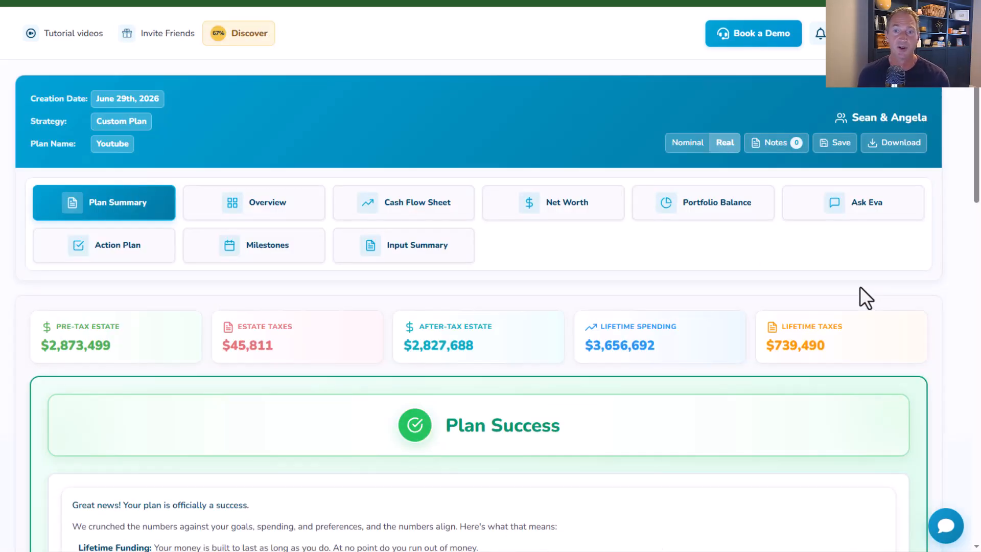
# - Open the CPP/OAS Optimizer from the plan summary, then return to the Insights Hub
pyautogui.scroll(-5, 849, 302)
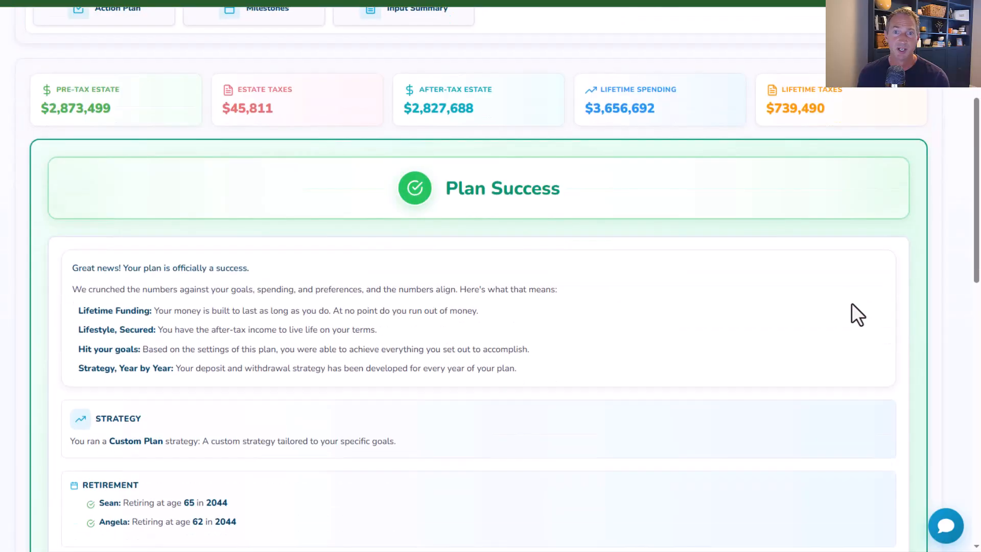
pyautogui.scroll(-13, 864, 306)
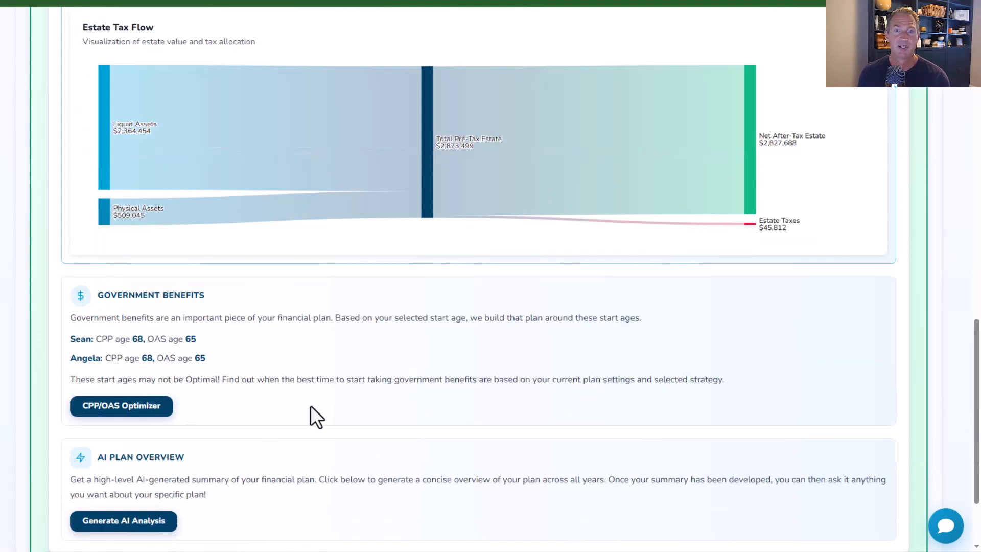
pyautogui.click(114, 406)
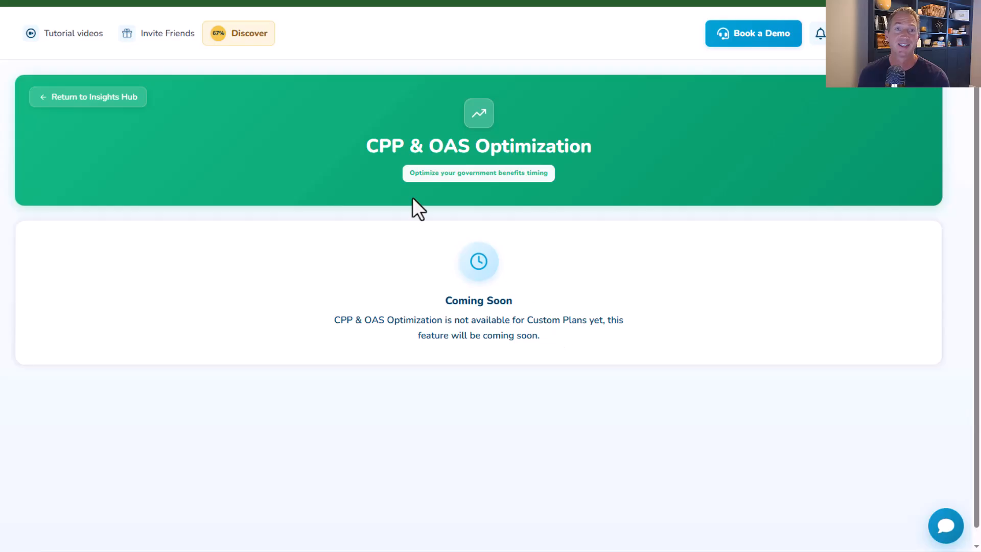
pyautogui.click(86, 98)
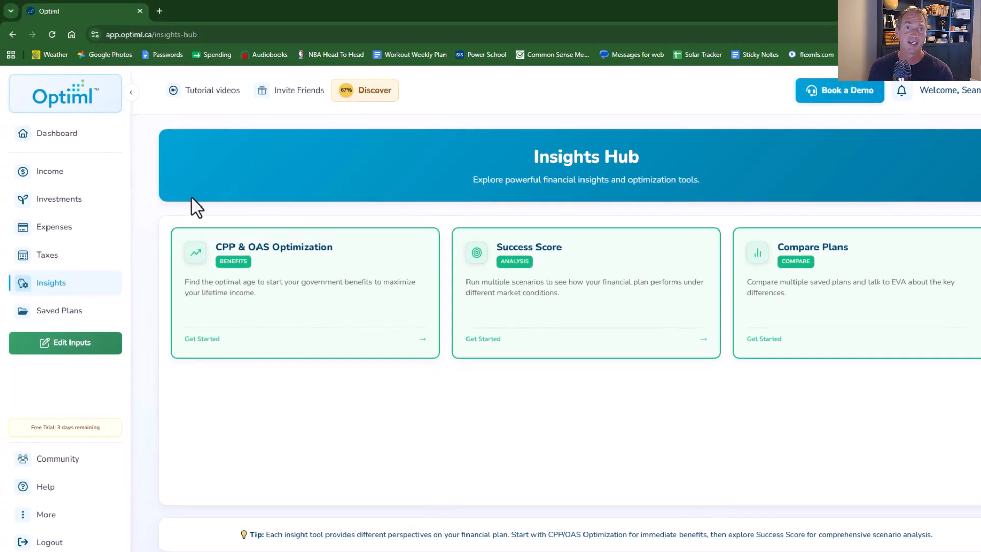
# - Open the Income page and review the yearly income projections and chart
pyautogui.click(47, 173)
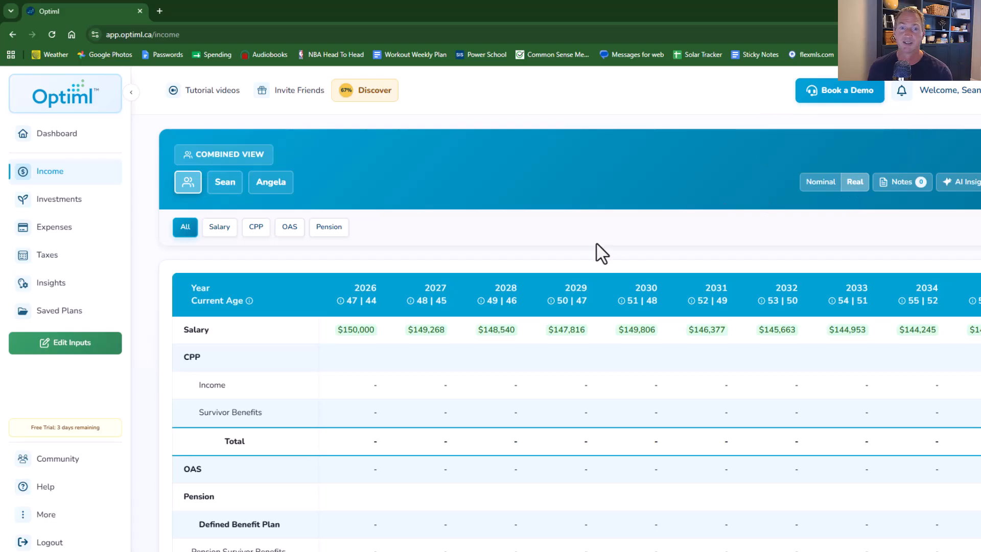
pyautogui.scroll(-10, 598, 258)
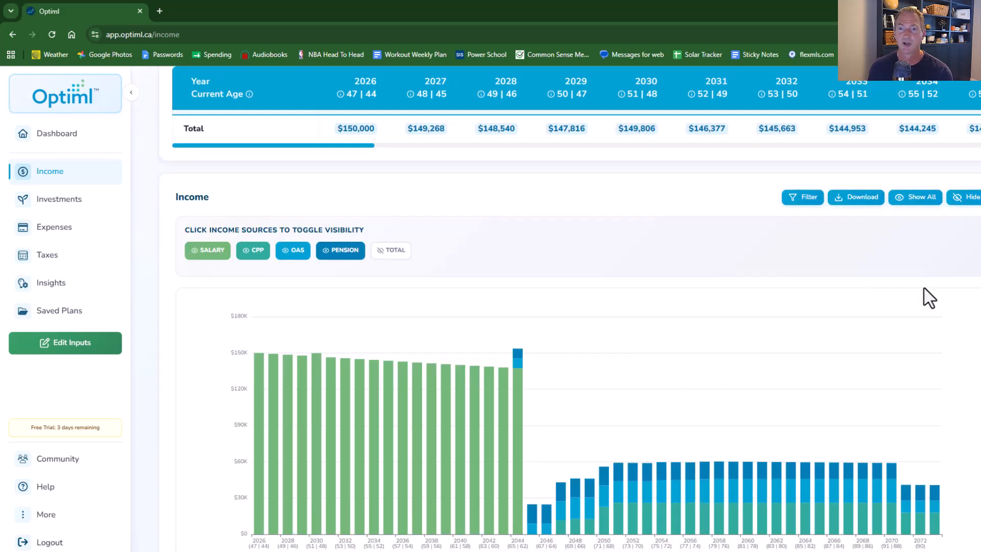
pyautogui.scroll(10, 548, 316)
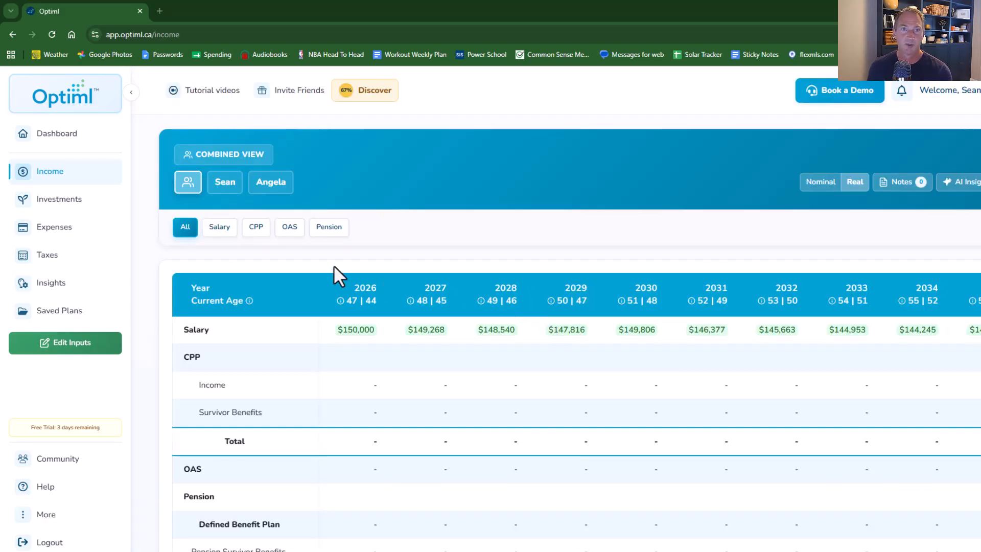
# - Open the Investments page and browse the yearly account balance table across future years
pyautogui.click(63, 200)
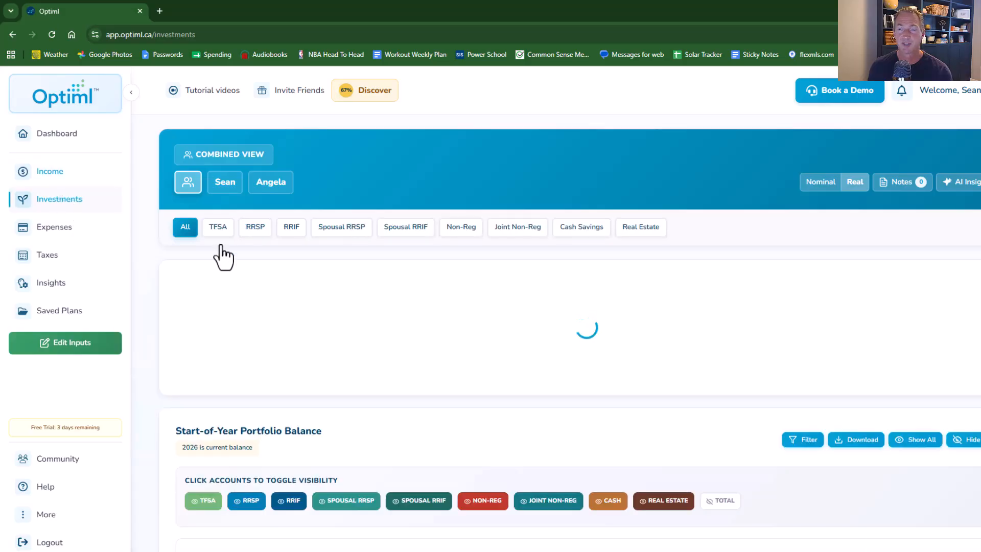
pyautogui.scroll(-1, 609, 387)
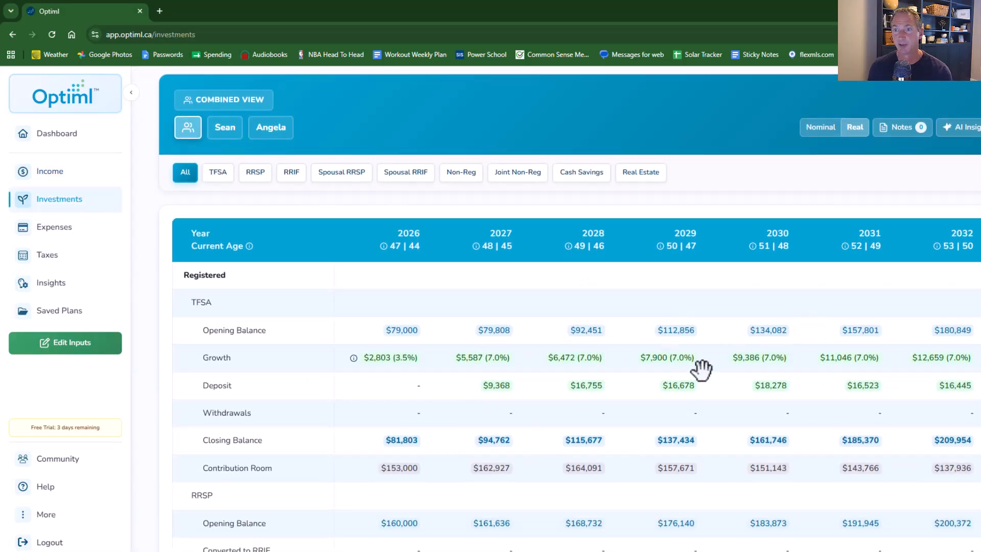
pyautogui.scroll(-1, 715, 381)
pyautogui.scroll(-3, 764, 335)
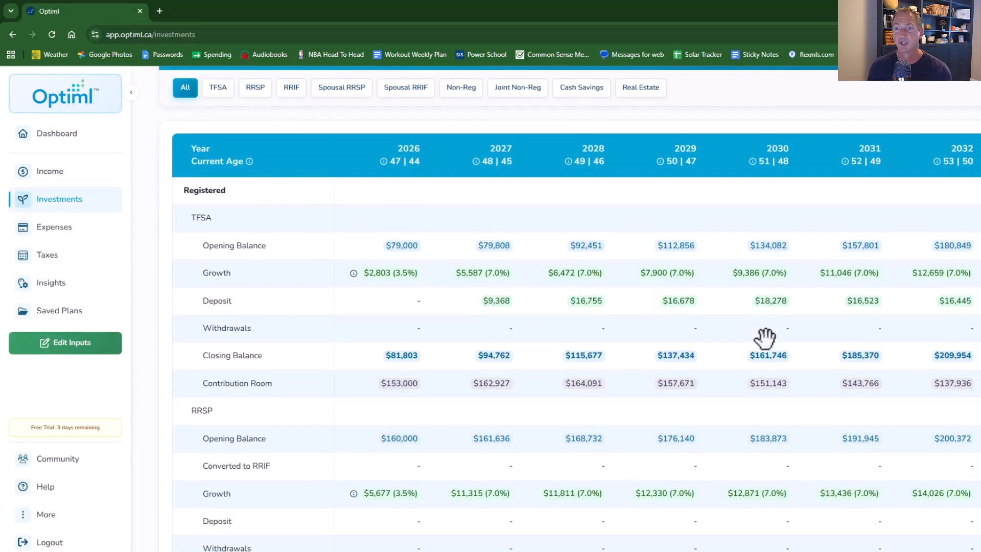
pyautogui.scroll(3, 741, 329)
pyautogui.moveTo(810, 346); pyautogui.dragTo(564, 343)
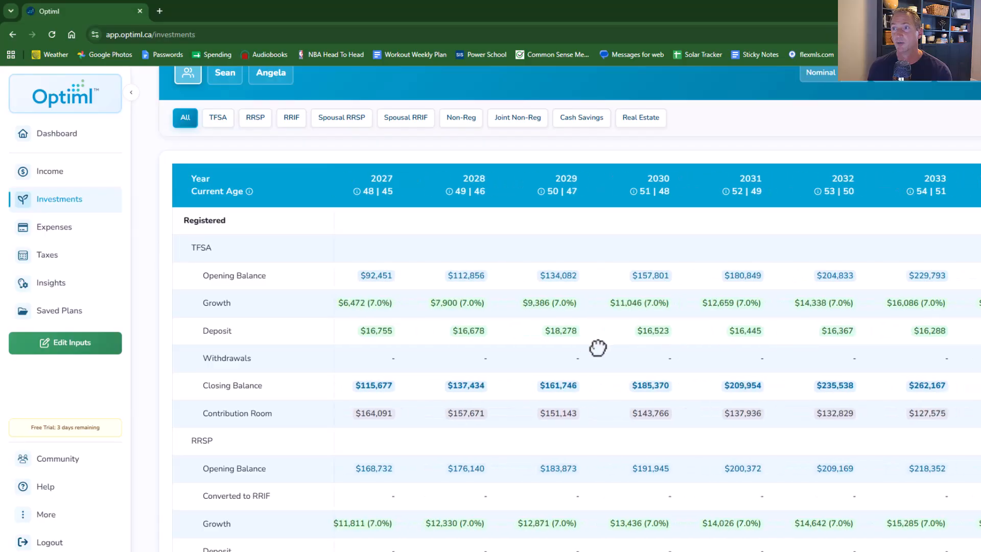
pyautogui.moveTo(873, 348); pyautogui.dragTo(593, 376)
pyautogui.moveTo(829, 374); pyautogui.dragTo(659, 379)
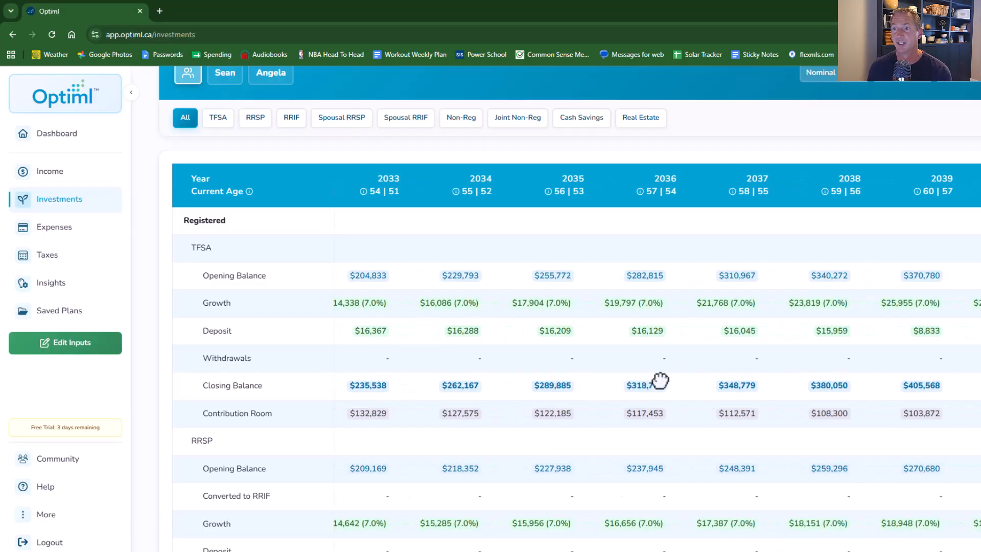
pyautogui.scroll(-15, 659, 378)
pyautogui.scroll(-10, 660, 378)
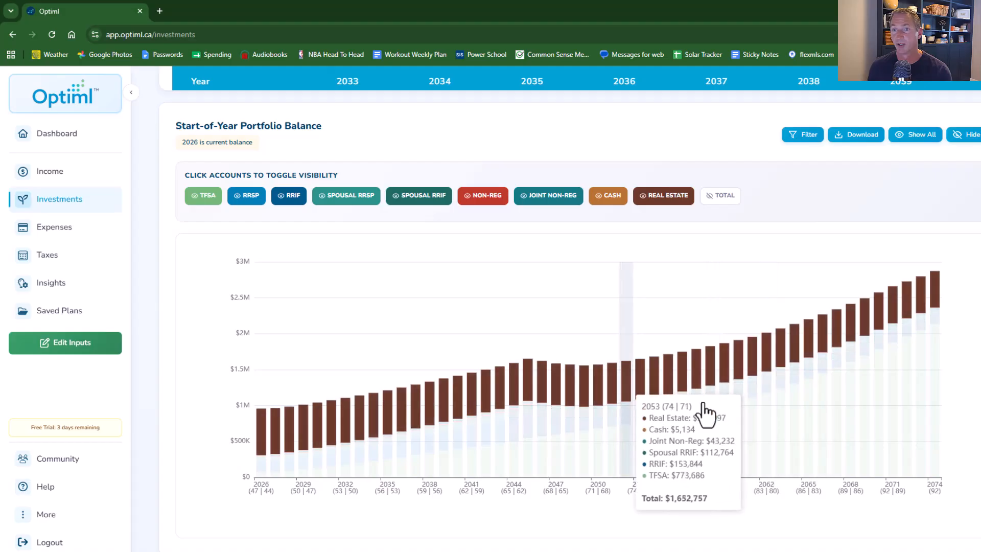
# - Toggle the portfolio balance chart to show all investment accounts except real estate
pyautogui.doubleClick(660, 197)
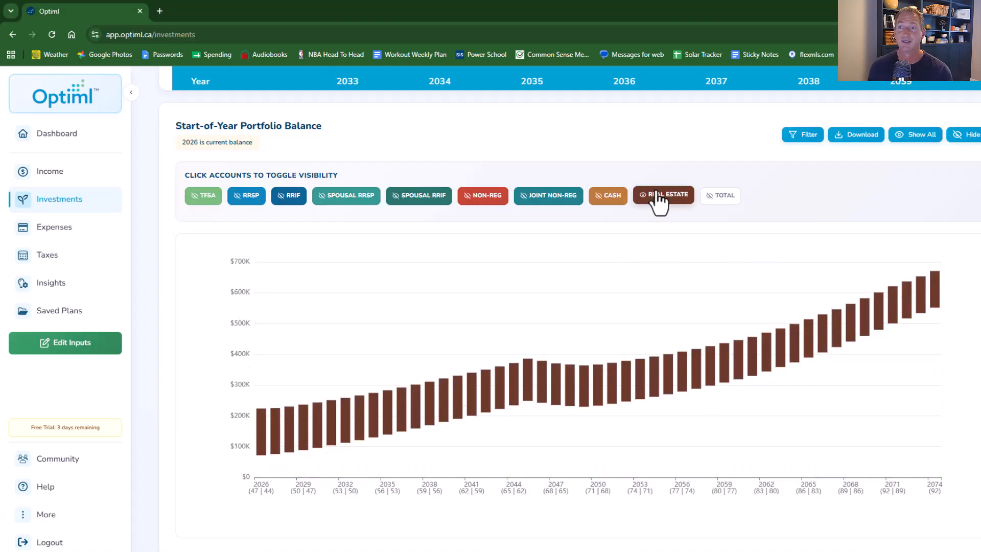
pyautogui.click(659, 197)
pyautogui.click(203, 195)
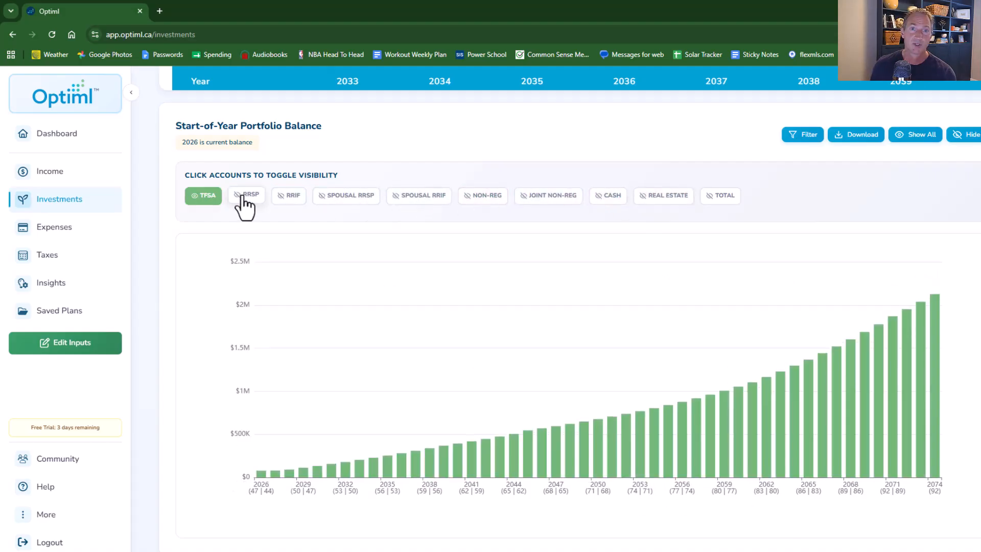
pyautogui.click(246, 196)
pyautogui.click(291, 195)
pyautogui.click(348, 195)
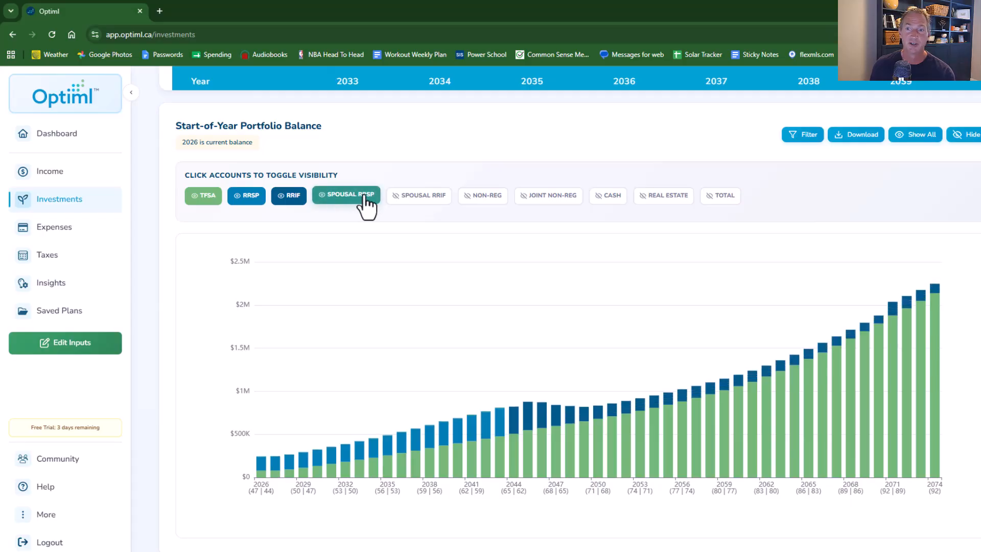
pyautogui.click(419, 195)
pyautogui.click(483, 195)
pyautogui.click(557, 197)
pyautogui.click(608, 195)
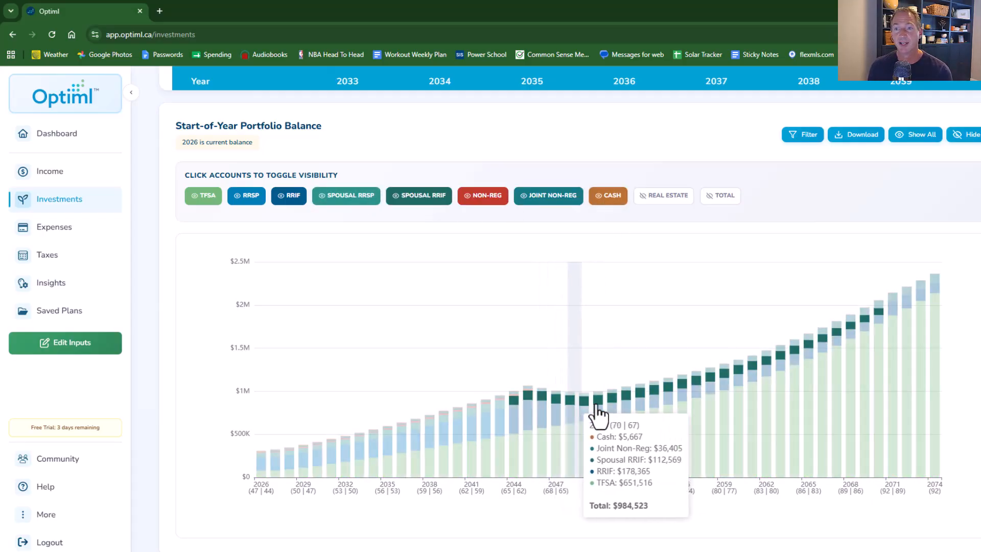
# - Open the Expenses page and review the annual expenses chart and the yearly expense table
pyautogui.scroll(10, 281, 292)
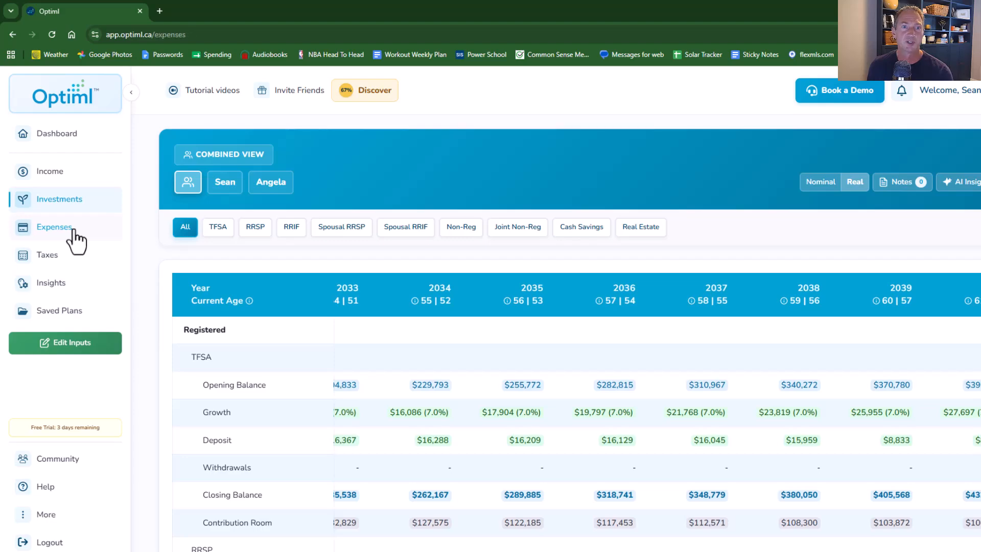
pyautogui.scroll(-10, 680, 373)
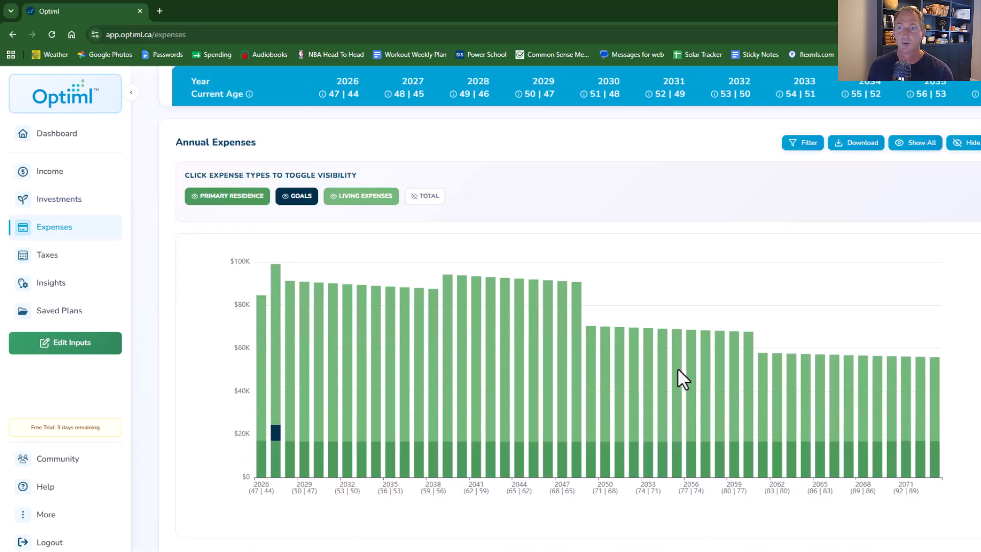
pyautogui.scroll(10, 679, 373)
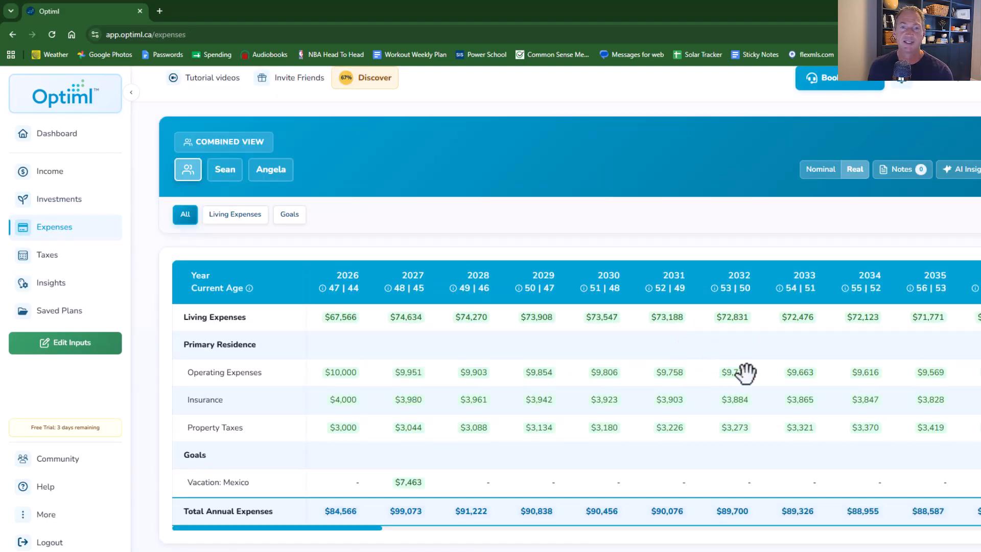
pyautogui.moveTo(679, 394); pyautogui.dragTo(506, 405)
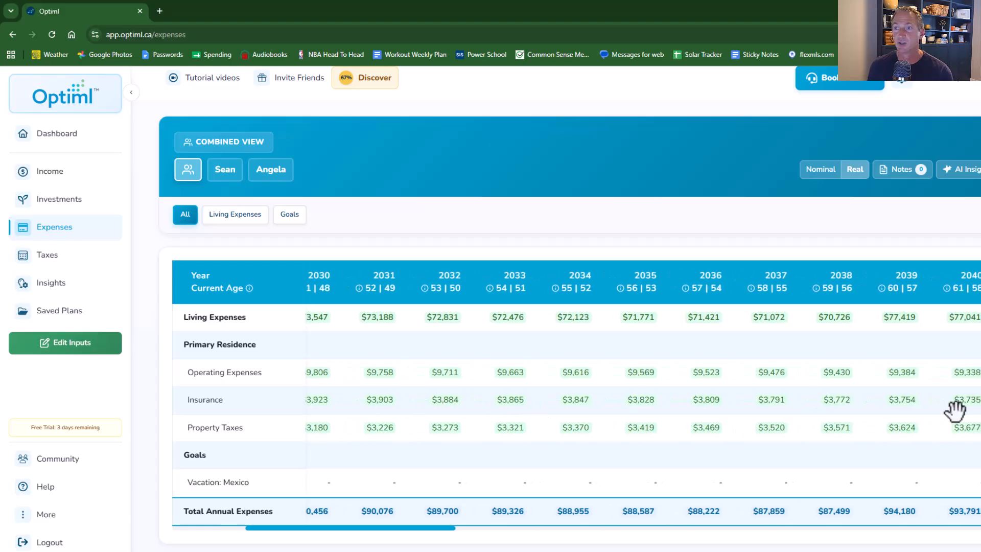
pyautogui.moveTo(958, 410); pyautogui.dragTo(678, 416)
pyautogui.scroll(-1, 383, 318)
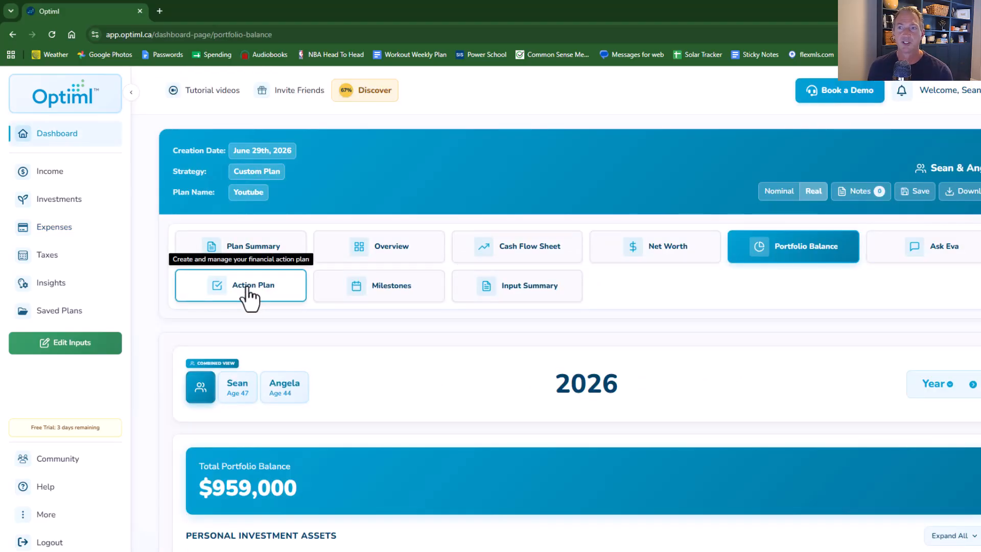
# - Open the Action Plan and review each spouse's deposits, withdrawals and to-do list for the current year
pyautogui.click(248, 289)
pyautogui.scroll(-4, 608, 343)
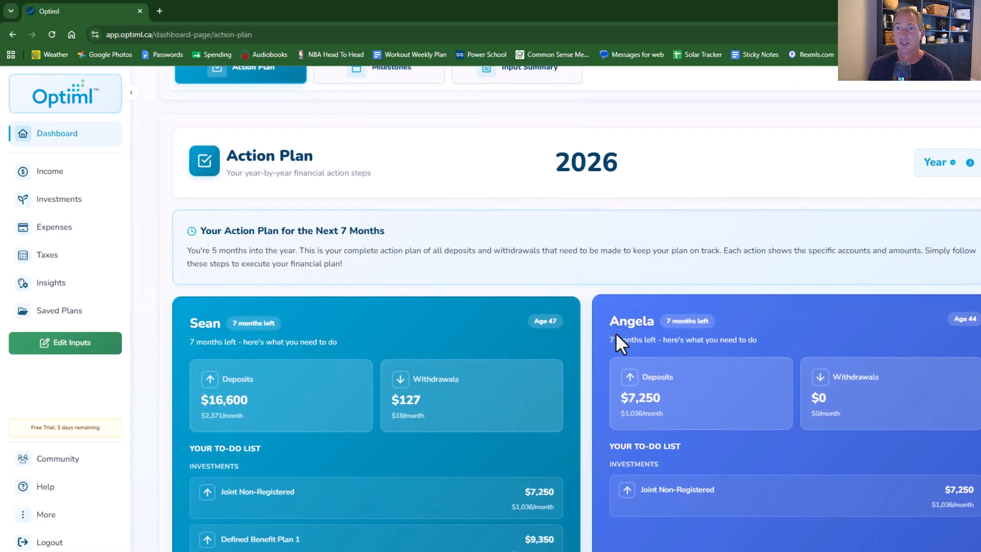
pyautogui.scroll(-2, 625, 352)
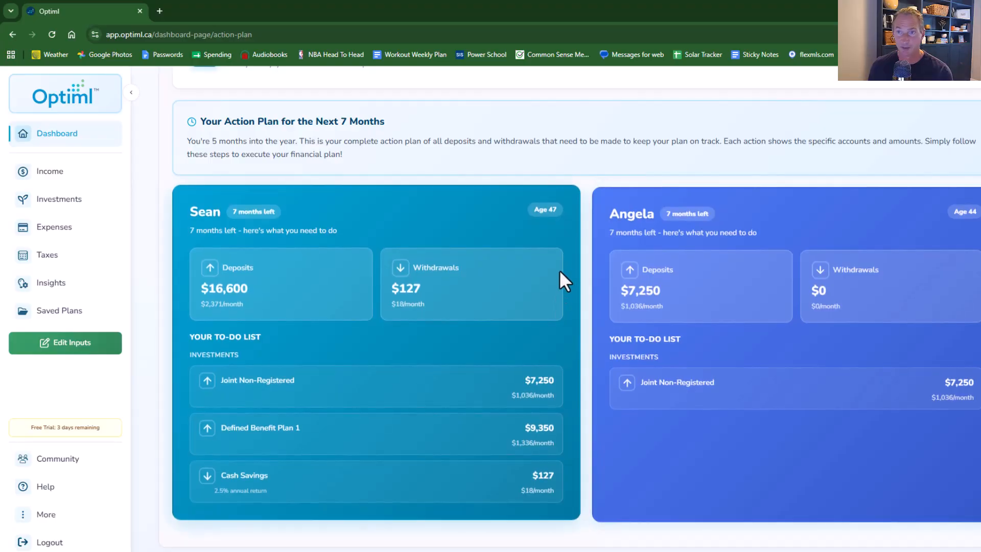
pyautogui.moveTo(291, 393)
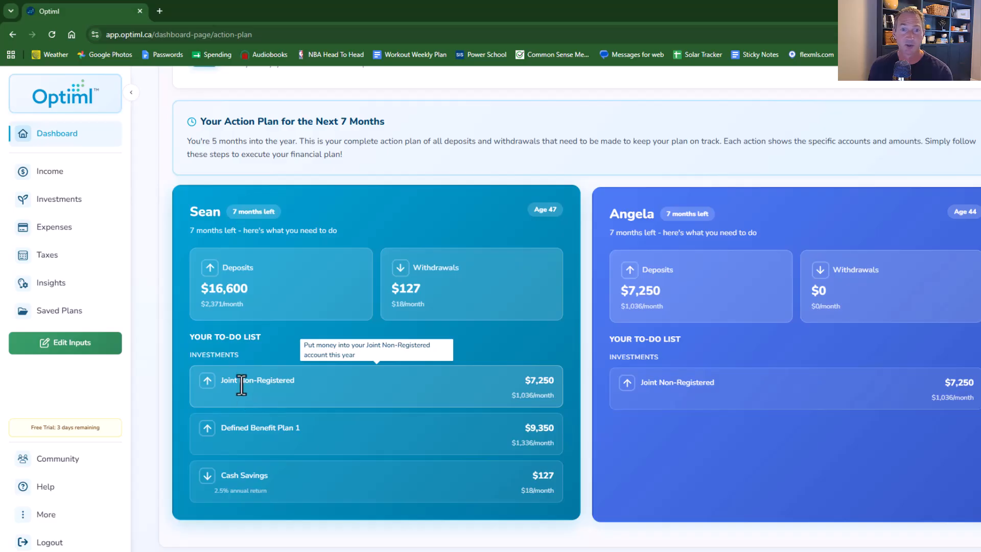
pyautogui.moveTo(208, 440)
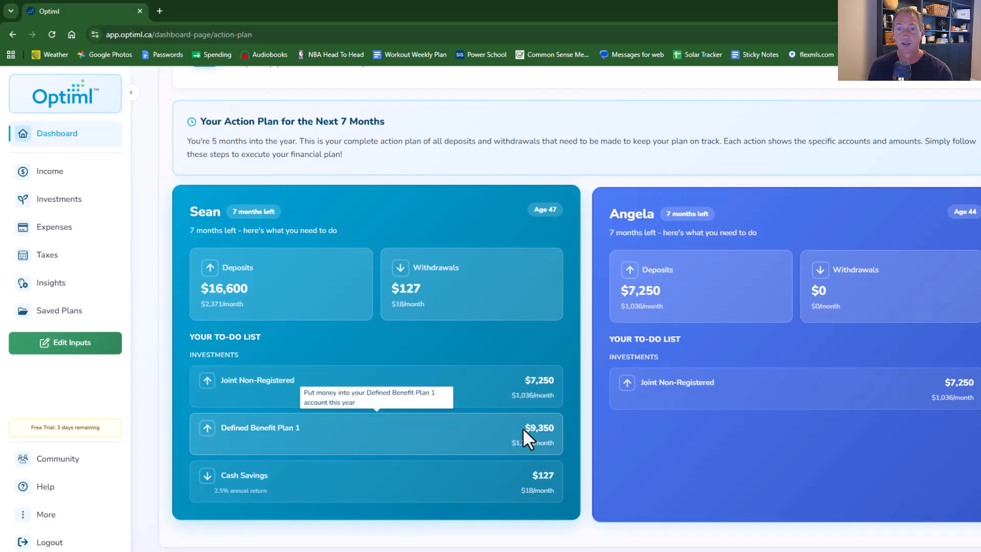
pyautogui.moveTo(236, 479)
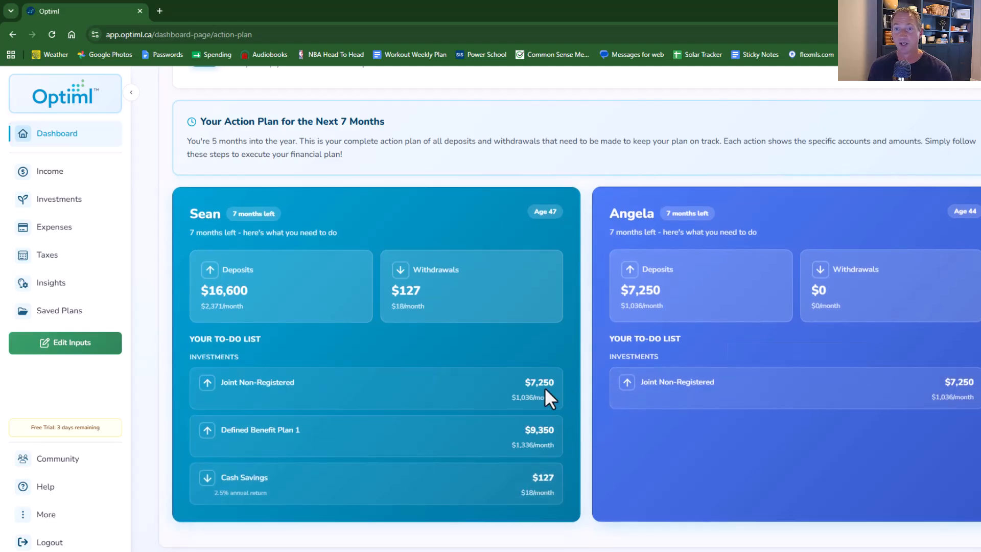
pyautogui.moveTo(703, 397)
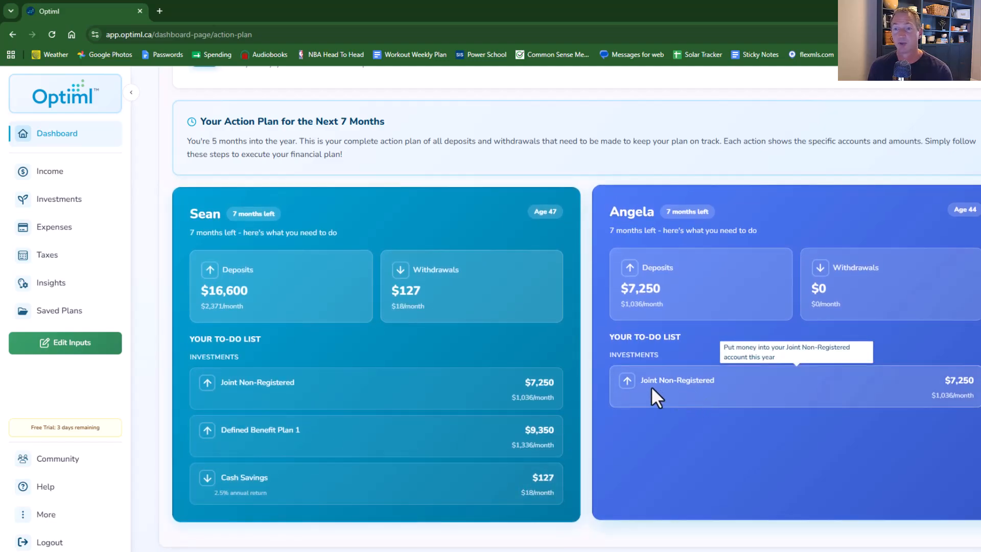
# - Step the Action Plan forward to the year 2036 and review both spouses' account actions
pyautogui.scroll(3, 946, 210)
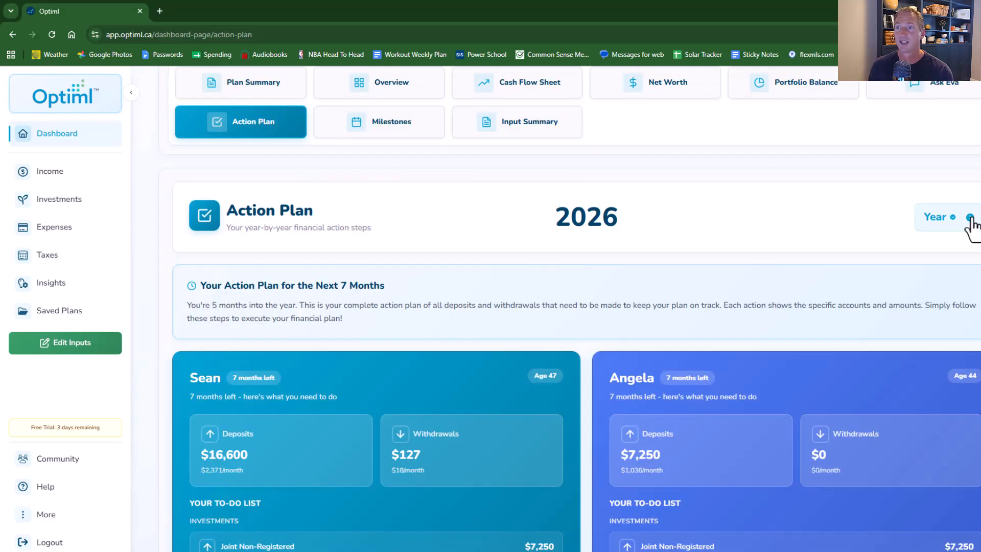
pyautogui.click(970, 218)
pyautogui.click(969, 217)
pyautogui.doubleClick(970, 218)
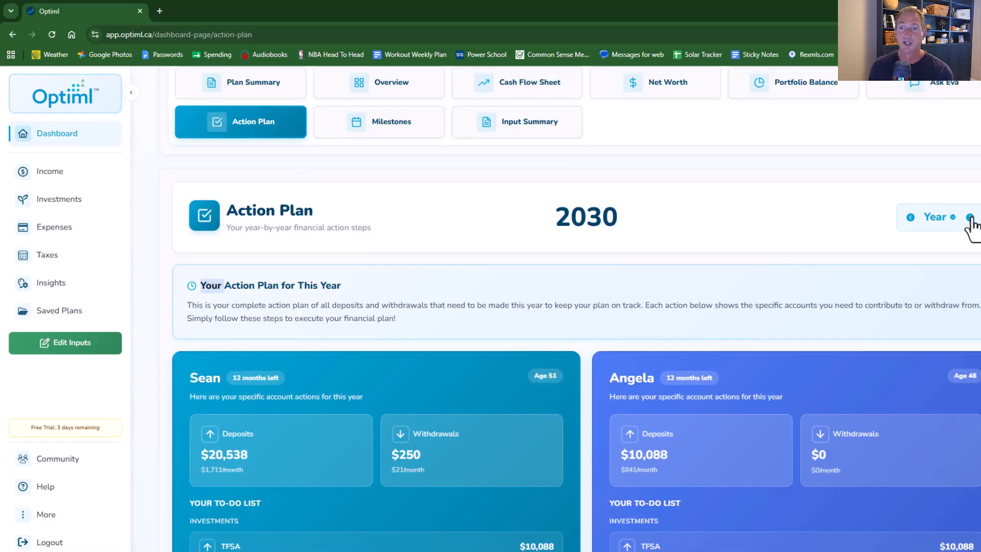
pyautogui.click(970, 217)
pyautogui.doubleClick(970, 218)
pyautogui.tripleClick(970, 218)
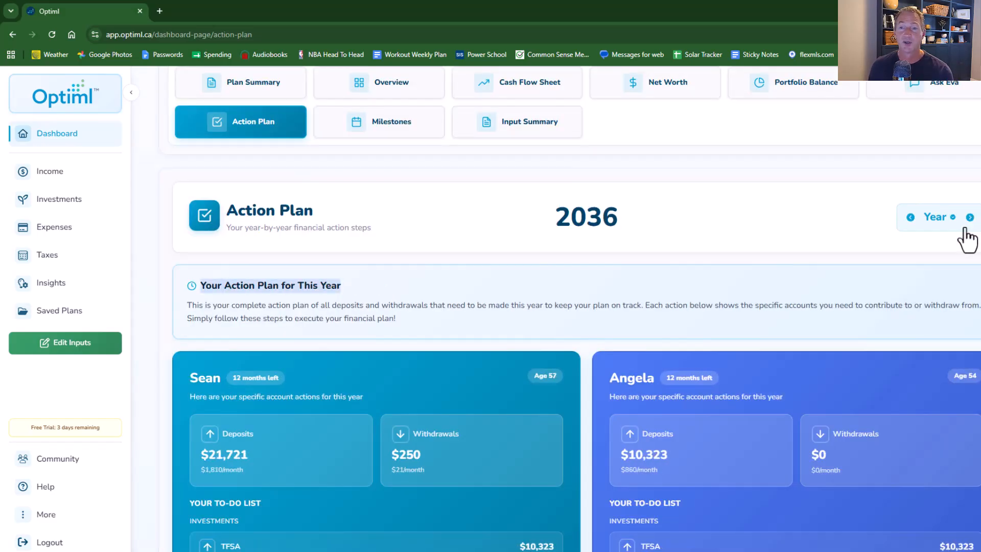
pyautogui.scroll(-3, 541, 394)
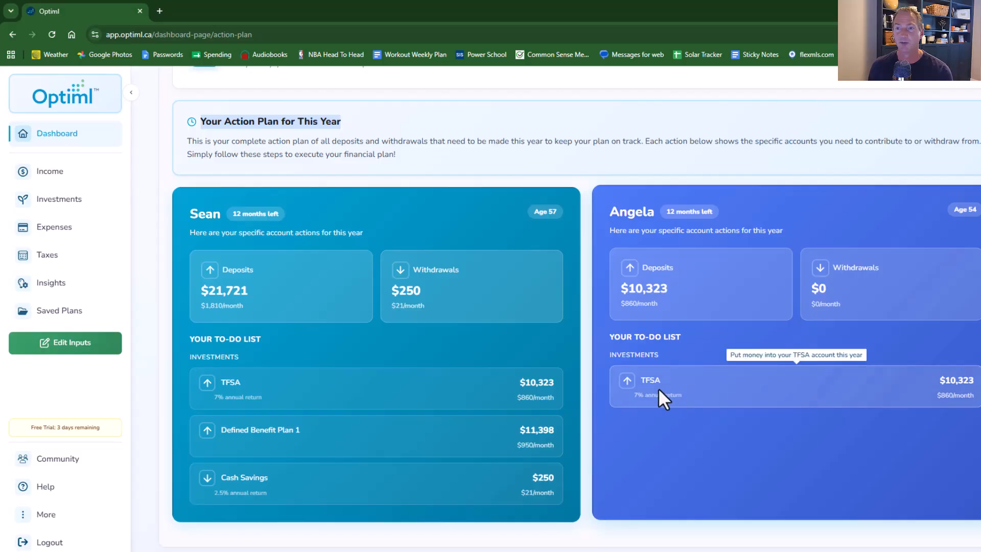
# - Open the Saved Plans page and browse the list of saved plans and their results
pyautogui.click(66, 287)
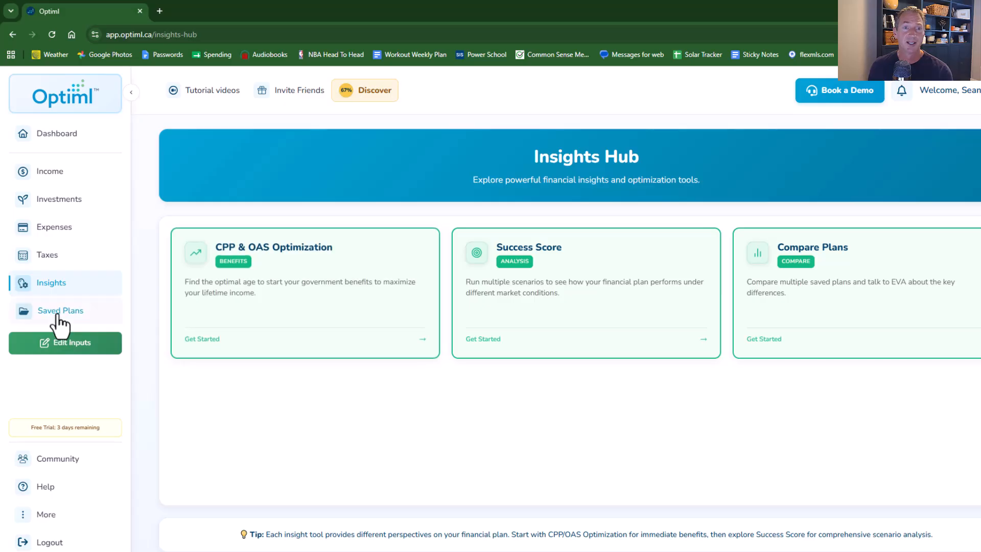
pyautogui.scroll(-4, 505, 310)
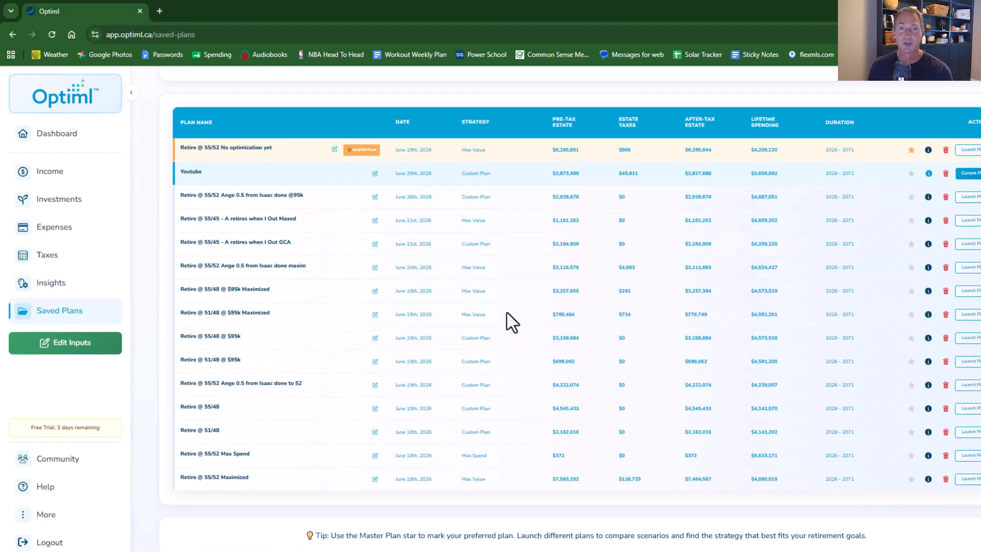
pyautogui.scroll(3, 506, 320)
pyautogui.scroll(-2, 508, 321)
pyautogui.scroll(-2, 507, 320)
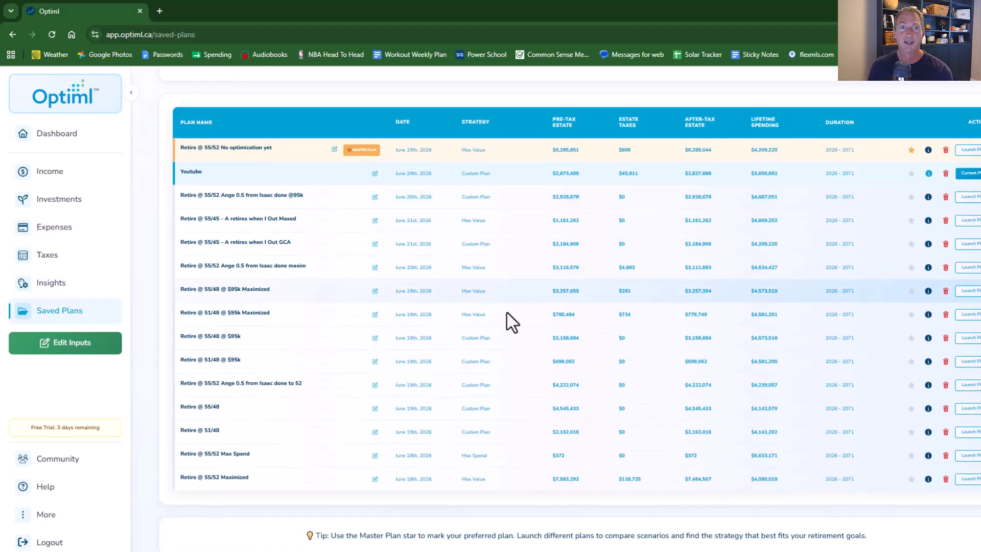
pyautogui.scroll(3, 506, 320)
pyautogui.scroll(-3, 506, 320)
pyautogui.scroll(3, 506, 319)
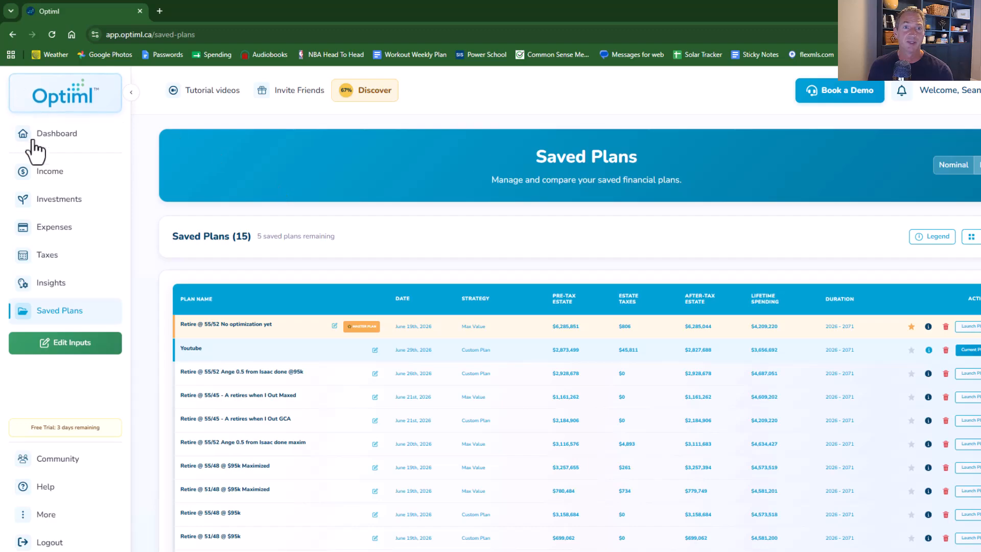
# - Open the Cash Flow Sheet from the dashboard and scroll through the annual cash flow balance table
pyautogui.click(53, 135)
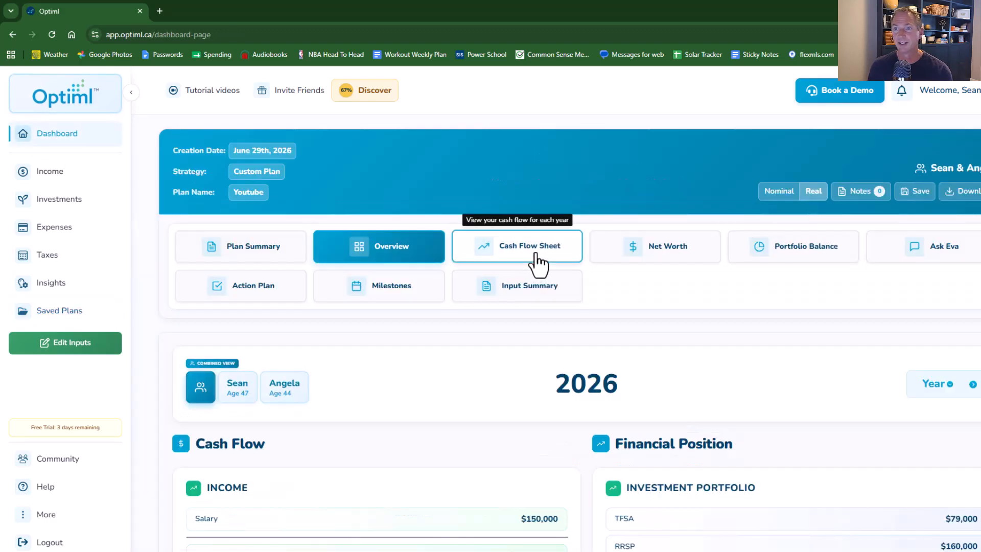
pyautogui.click(541, 258)
pyautogui.scroll(-15, 749, 291)
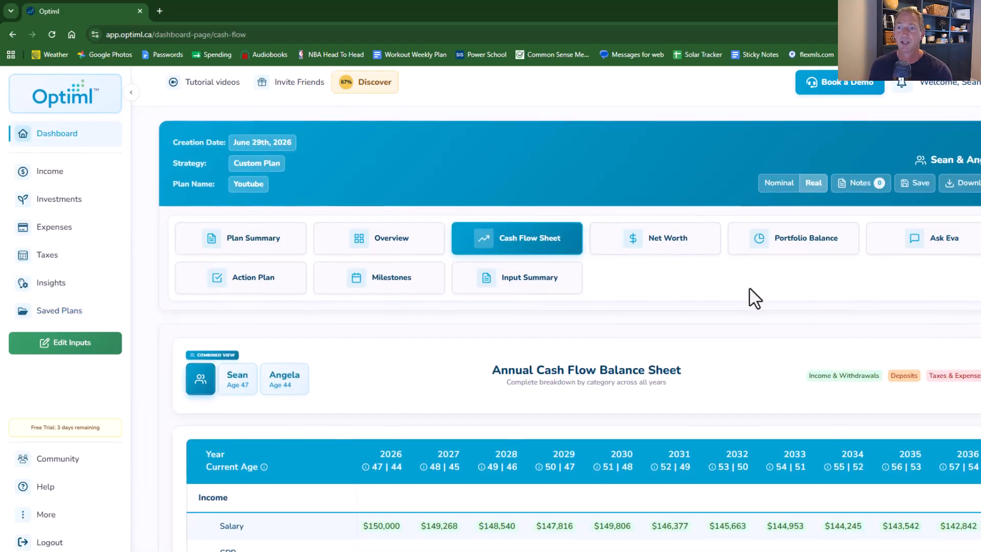
pyautogui.scroll(-10, 749, 285)
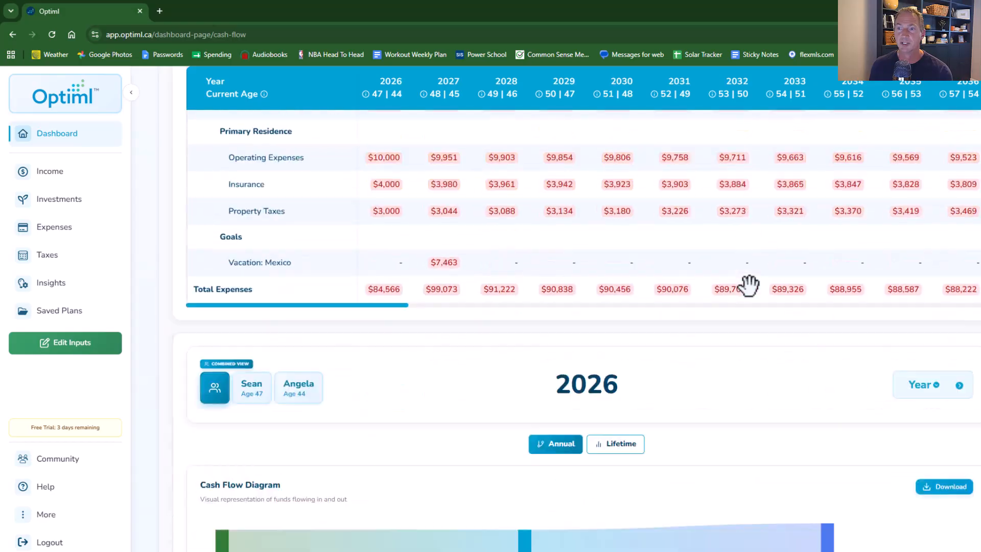
pyautogui.scroll(2, 750, 294)
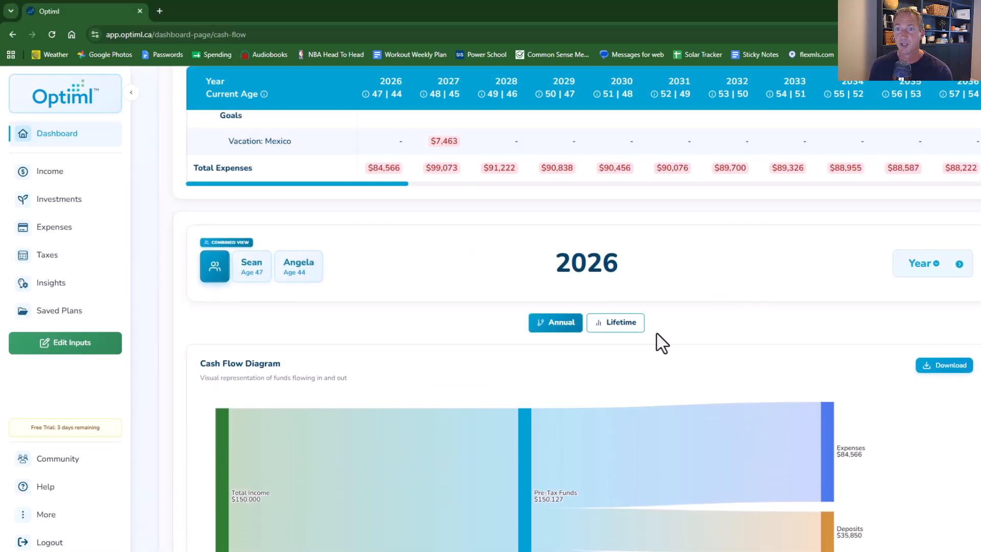
# - Switch the cash flow view to Lifetime and review the income over time and annual cash flow charts
pyautogui.click(626, 327)
pyautogui.scroll(-2, 764, 309)
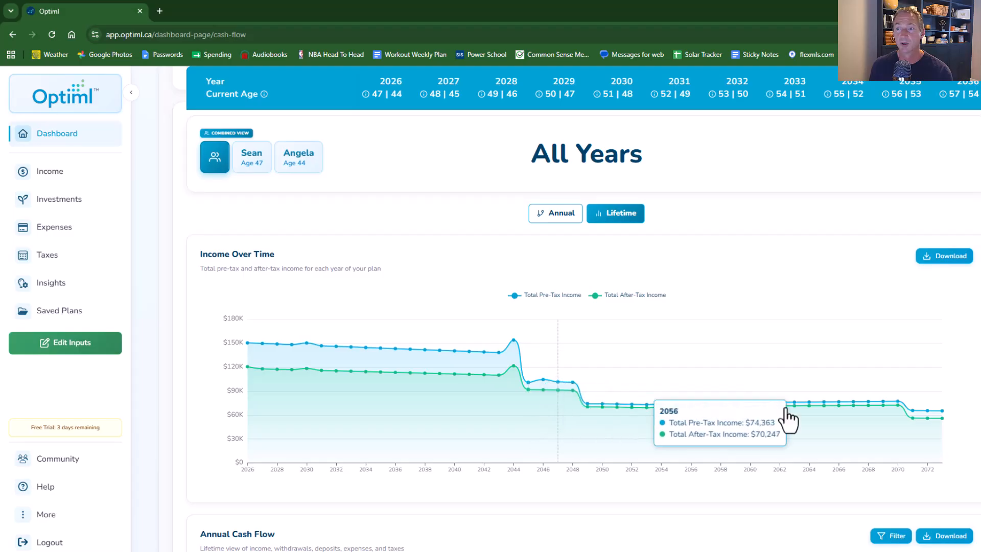
pyautogui.scroll(-5, 832, 406)
pyautogui.scroll(-1, 827, 395)
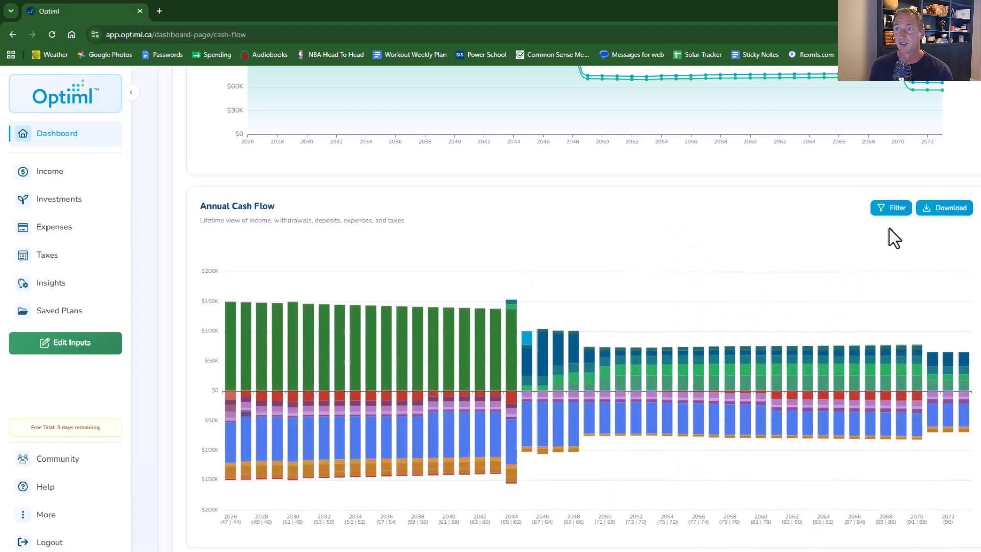
# - Filter the Annual Cash Flow chart to hide all tax and expense categories
pyautogui.click(891, 210)
pyautogui.scroll(-5, 858, 361)
pyautogui.scroll(-1, 858, 362)
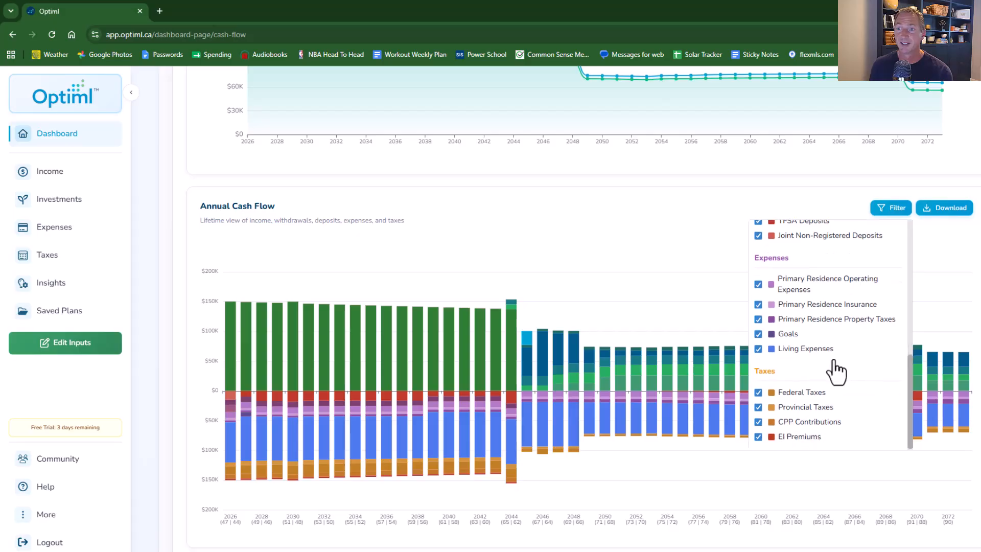
pyautogui.click(759, 436)
pyautogui.click(758, 421)
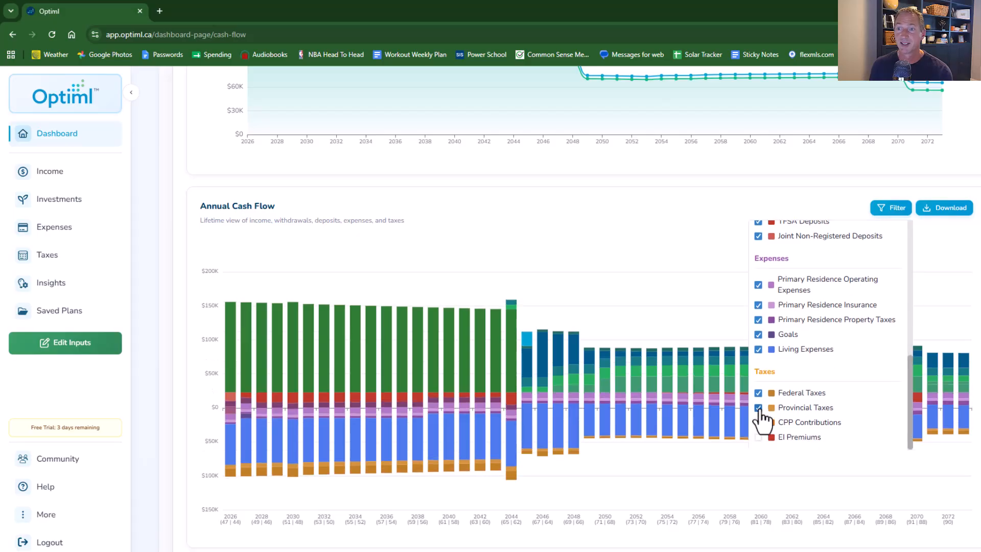
pyautogui.click(758, 406)
pyautogui.click(758, 392)
pyautogui.click(759, 349)
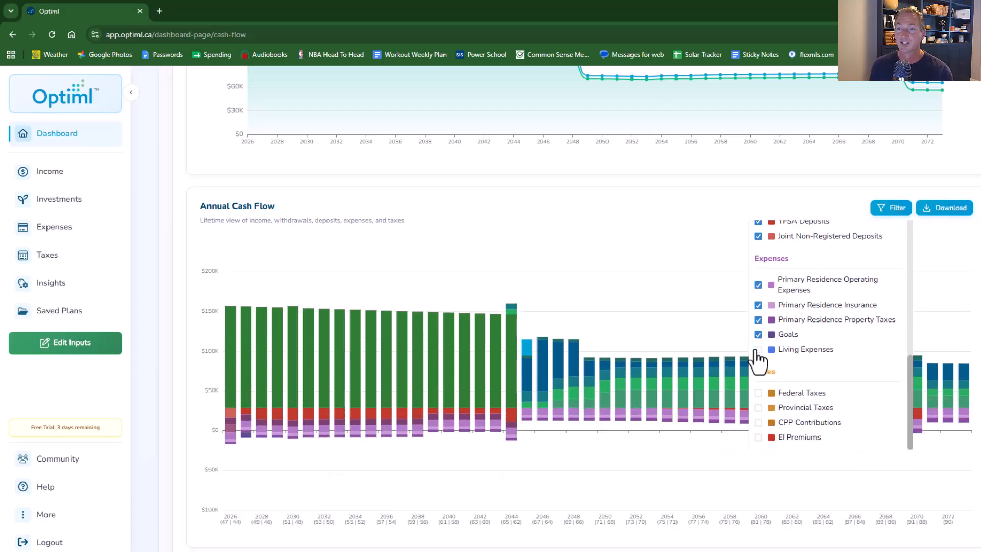
pyautogui.click(758, 334)
pyautogui.click(758, 319)
pyautogui.click(758, 304)
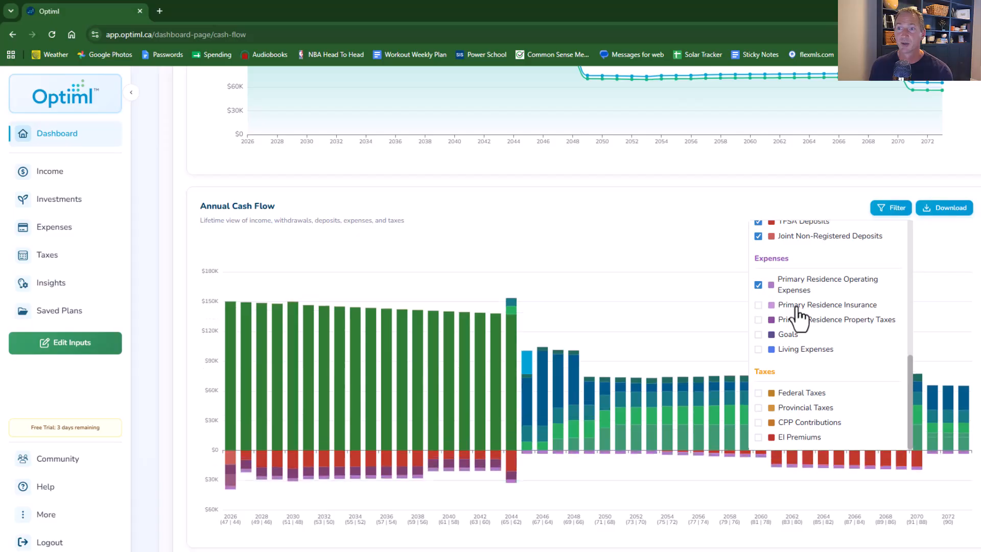
pyautogui.click(759, 285)
pyautogui.click(948, 265)
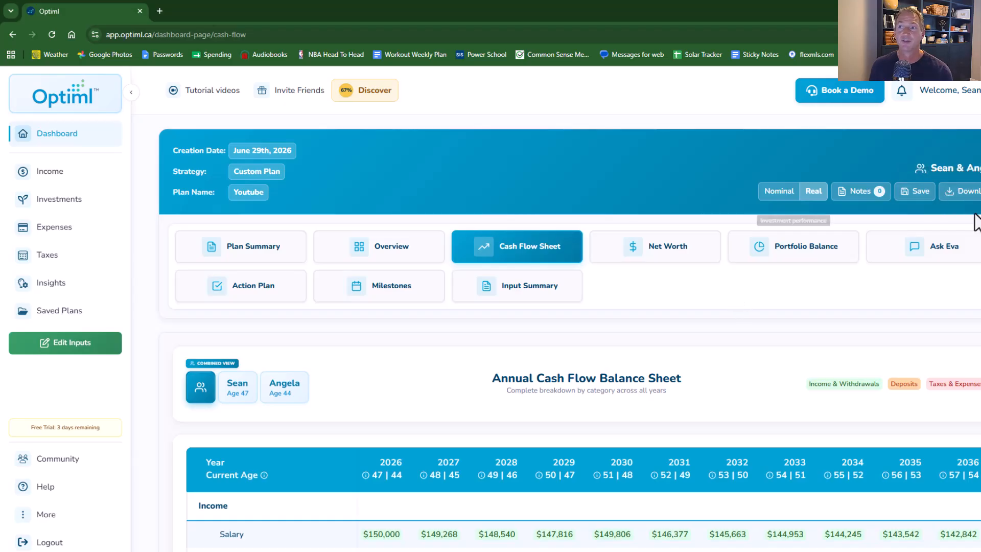
# - Try to download the plan as a CSV file and dismiss the subscription dialog
pyautogui.click(968, 194)
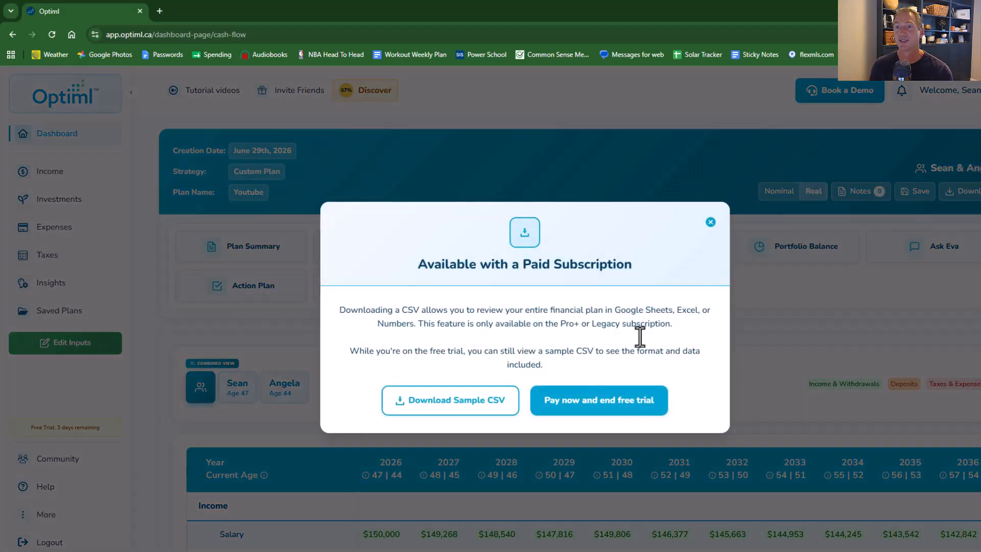
pyautogui.click(711, 225)
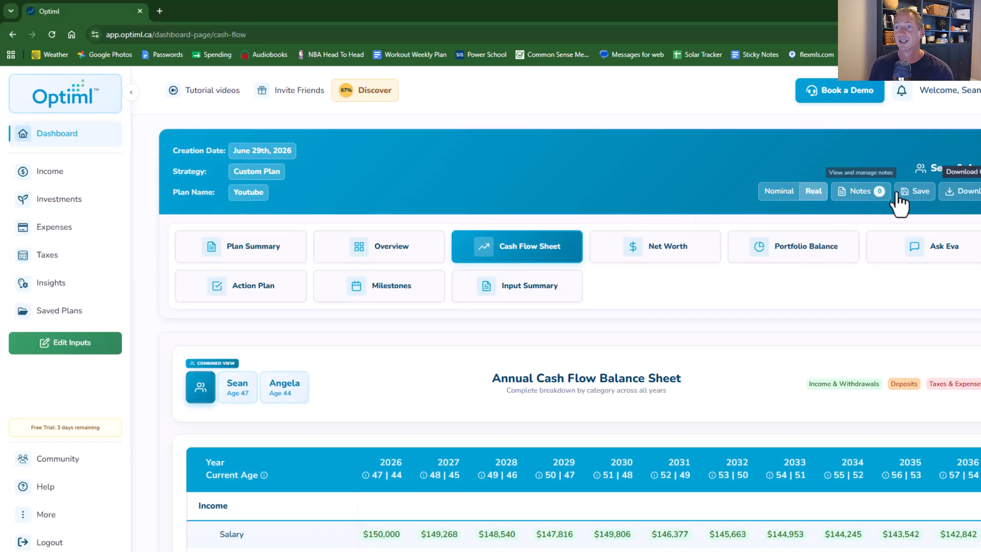